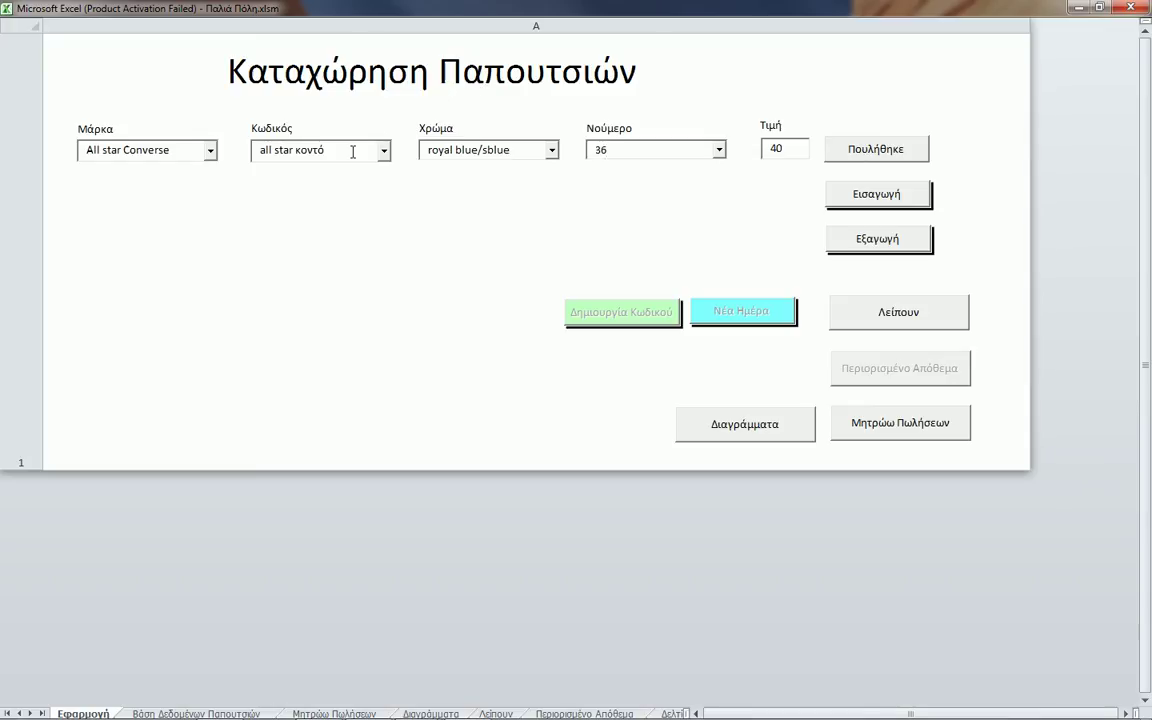
# After checking the entry form's colour, size and code fields, reopen Παλιά Πόλη.xlsm from Explorer.
pyautogui.click(524, 151)
pyautogui.click(616, 150)
pyautogui.click(352, 152)
pyautogui.click(648, 147)
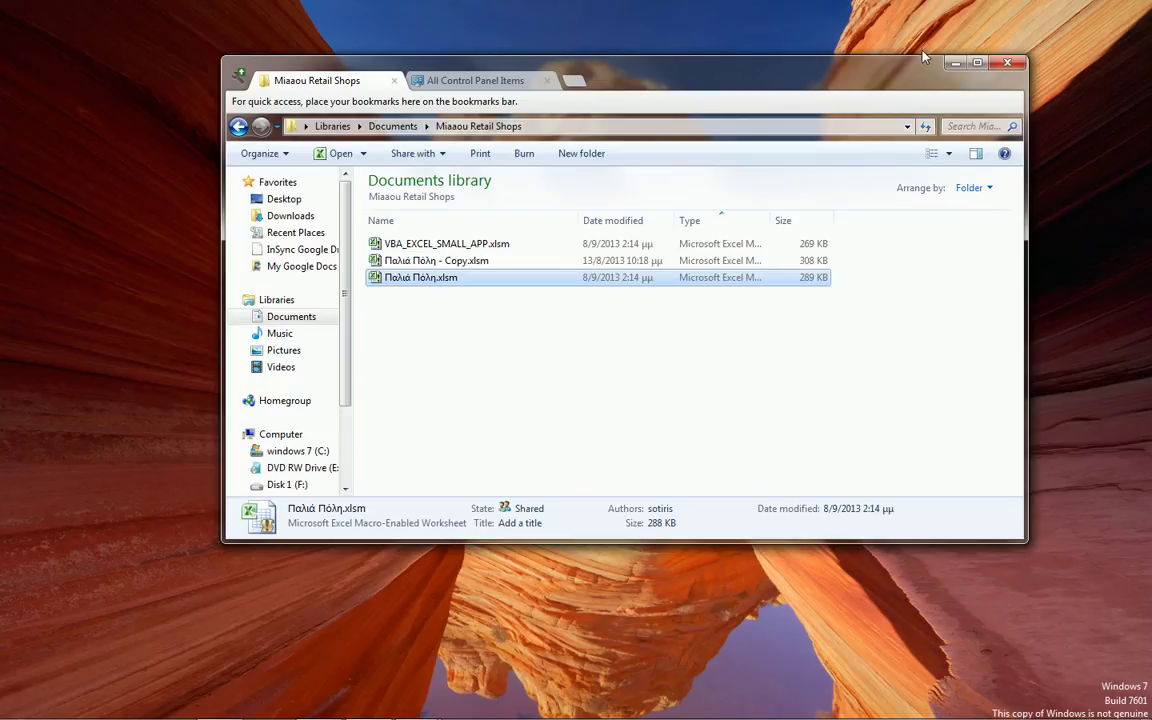
pyautogui.doubleClick(880, 60)
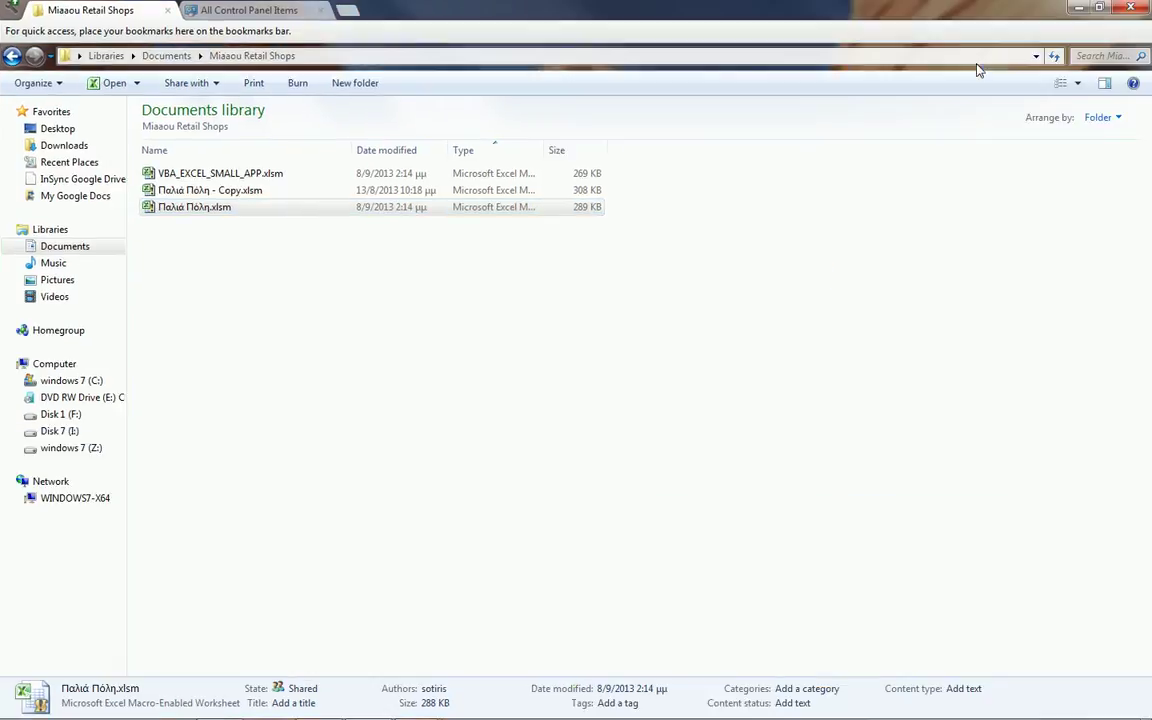
pyautogui.doubleClick(148, 207)
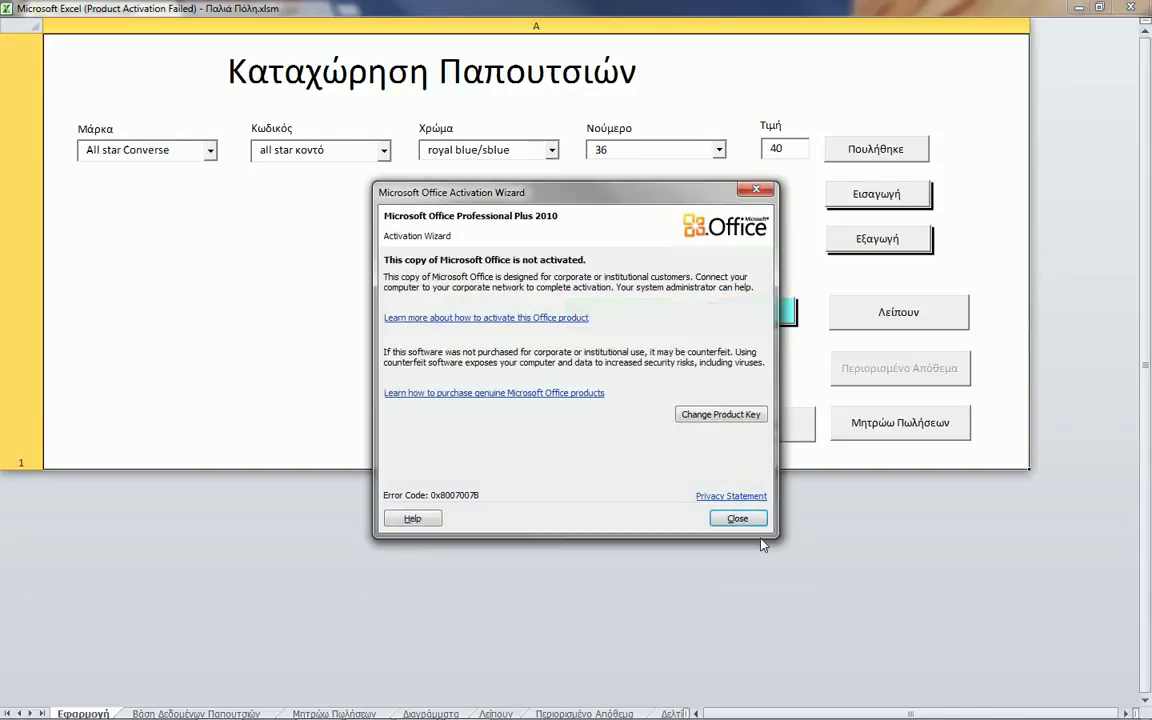
# Dismiss the activation message and job alert, then view the ugg sale in the sales register.
pyautogui.click(750, 521)
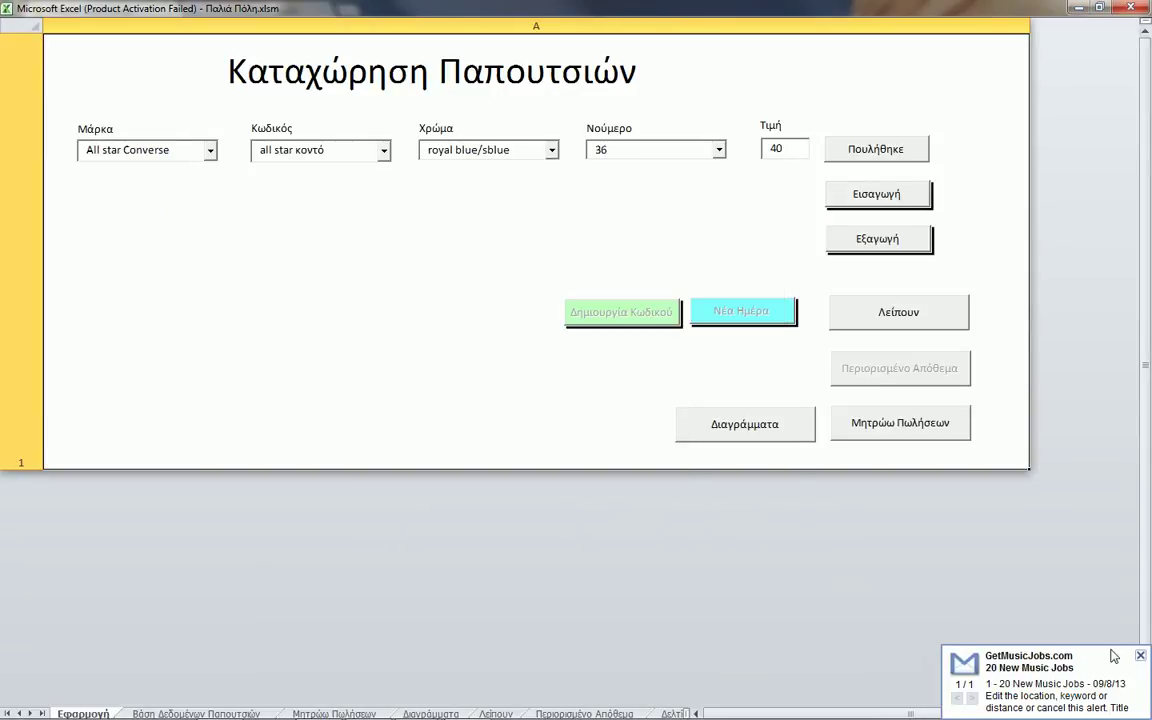
pyautogui.click(1140, 657)
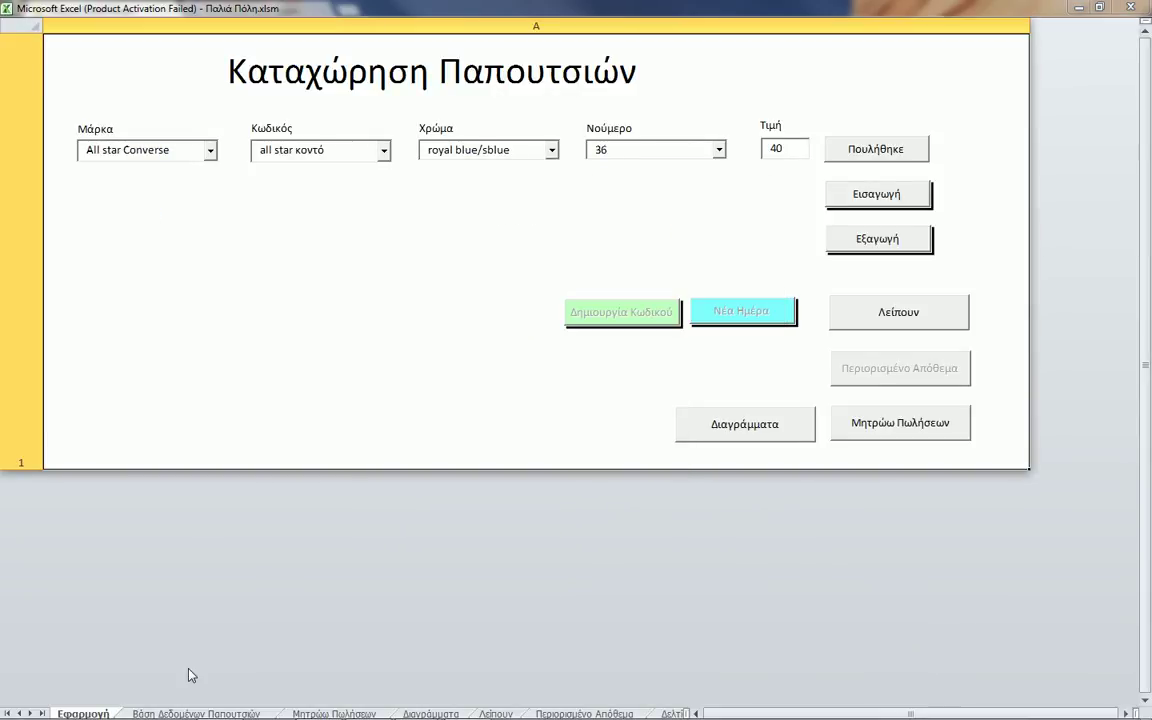
pyautogui.click(173, 714)
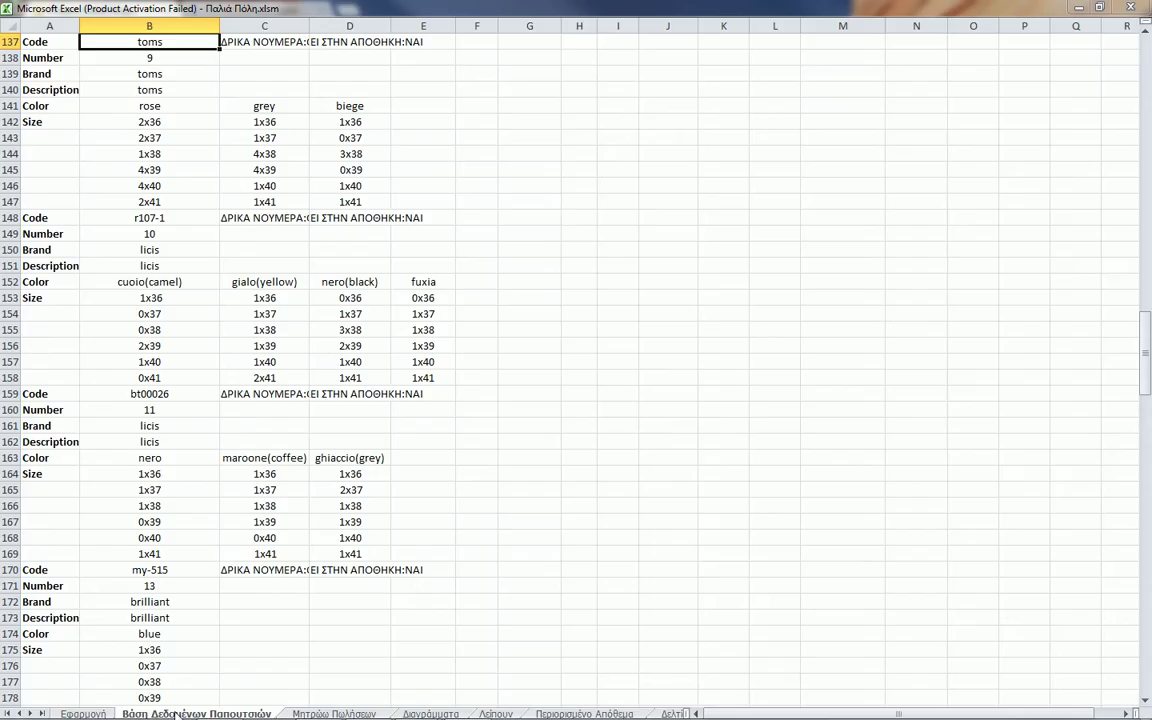
pyautogui.click(330, 714)
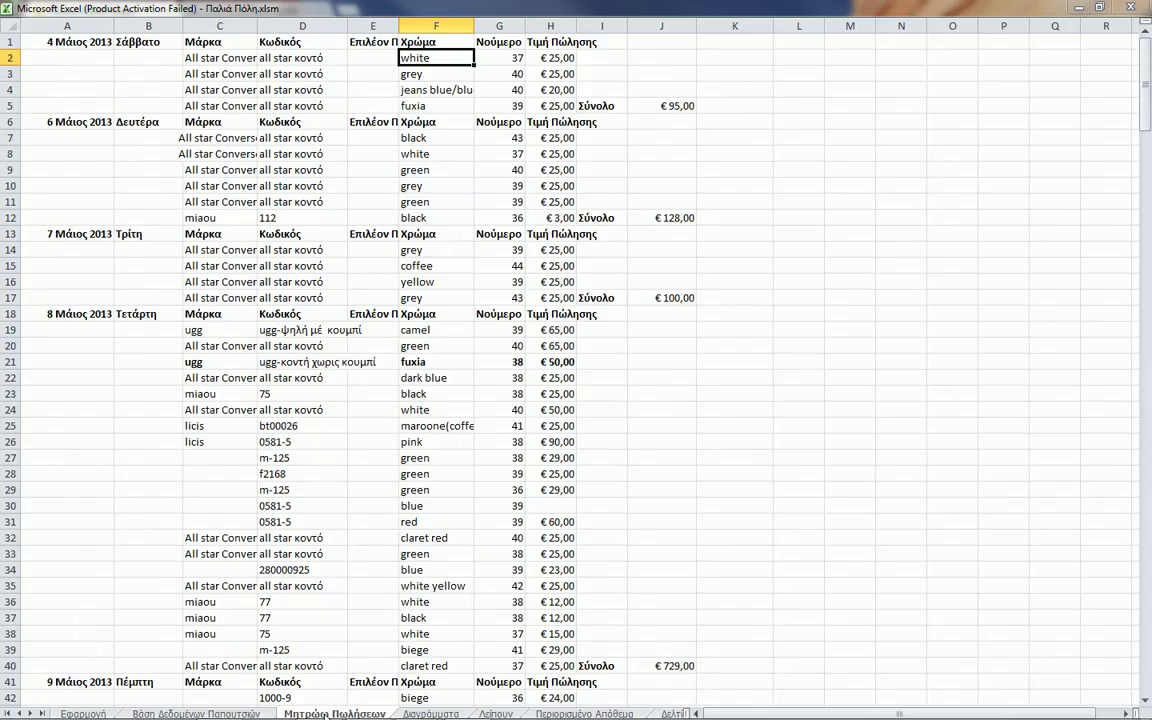
pyautogui.click(220, 330)
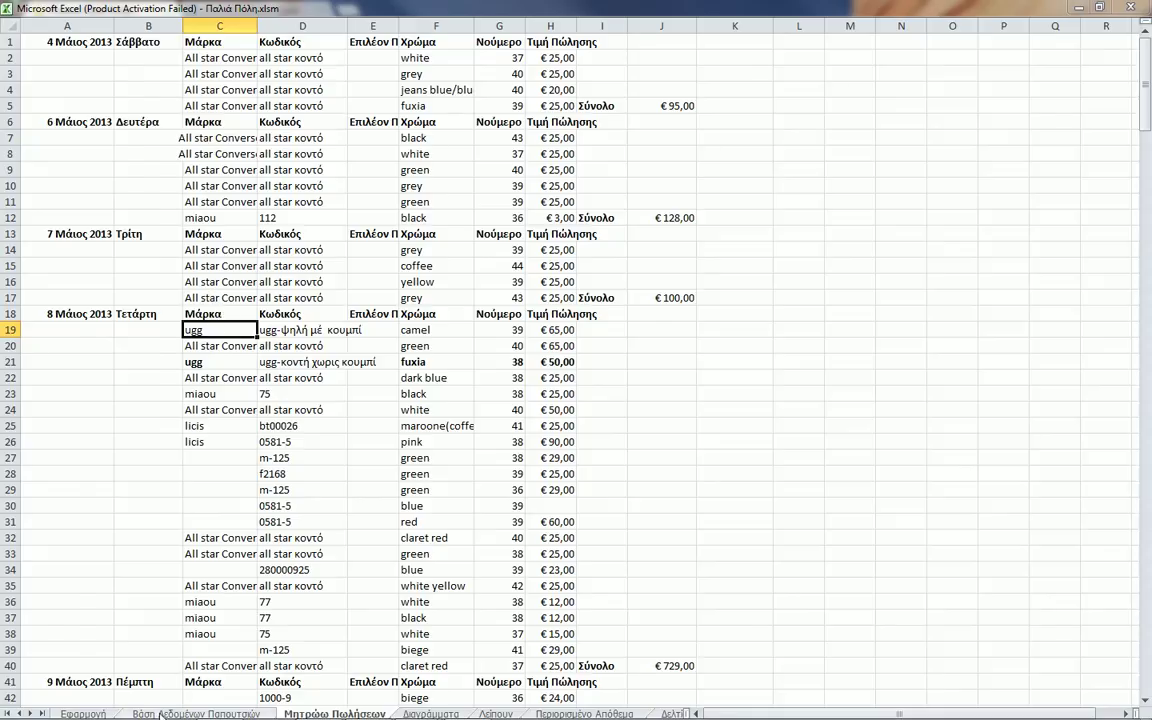
# Return to the Βάση Δεδομένων Παπουτσιών sheet and jump to the top of the database.
pyautogui.click(190, 713)
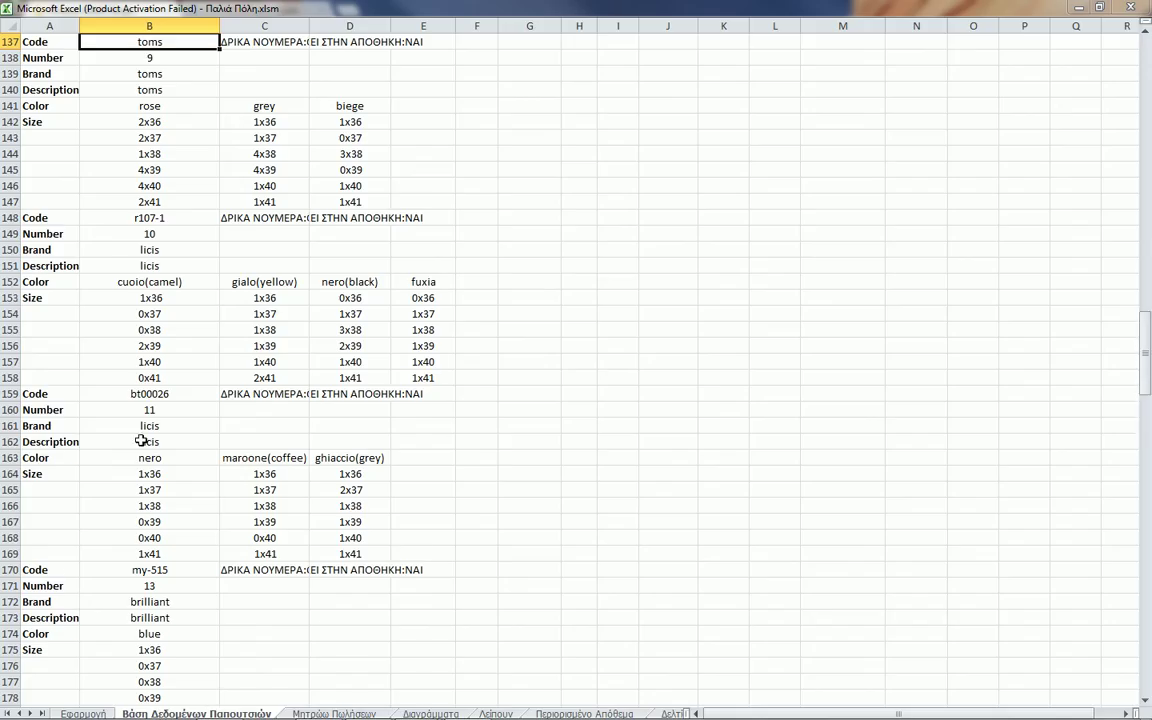
pyautogui.scroll(20, 145, 320)
pyautogui.scroll(8, 145, 310)
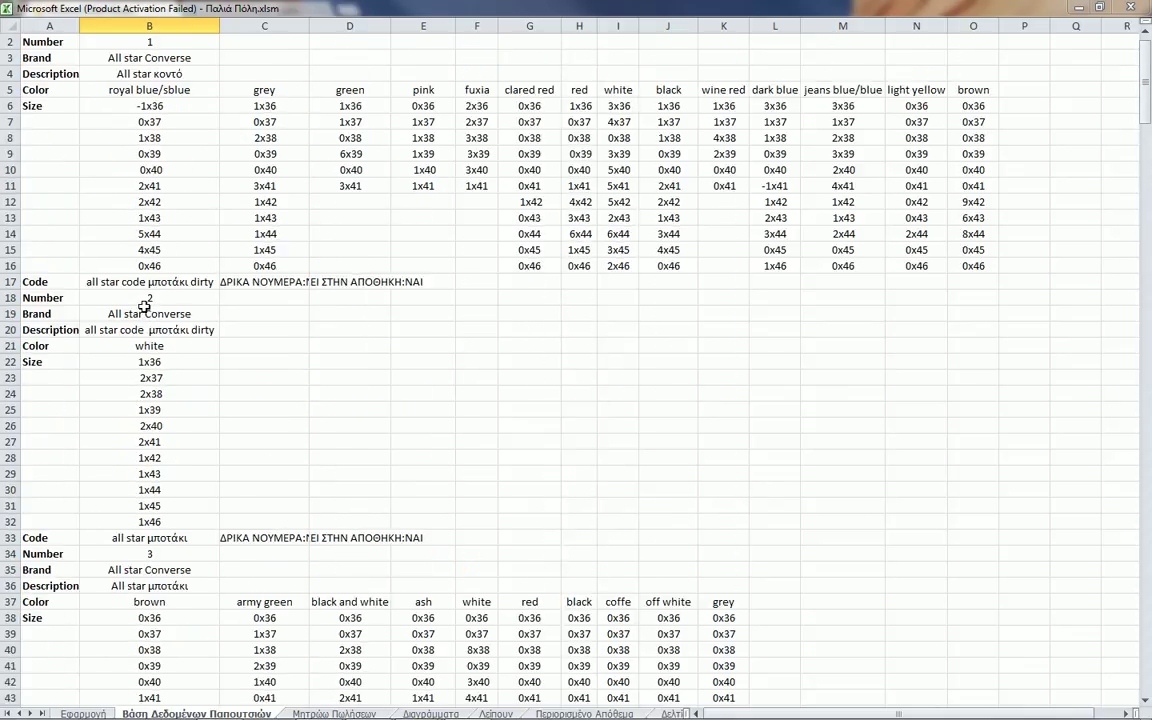
pyautogui.click(47, 40)
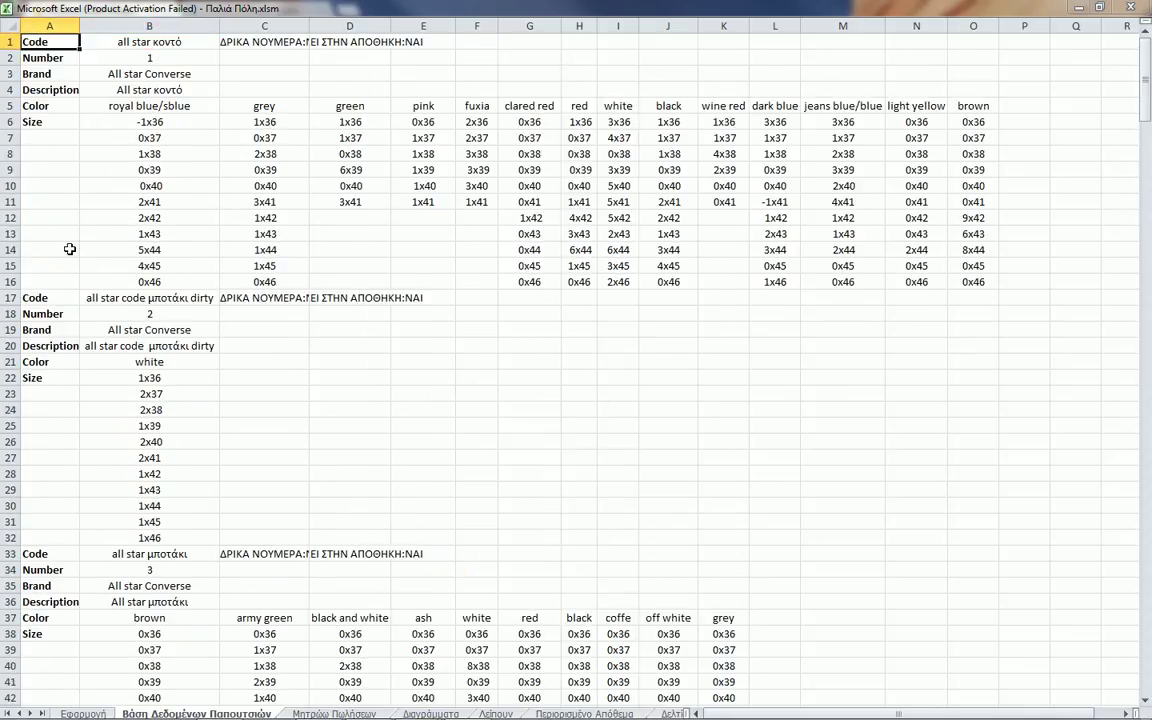
# Mark the first product block A1:O16 and see that stock cell B6 is protected.
pyautogui.keyDown('shift'); pyautogui.click(980, 283); pyautogui.keyUp('shift')
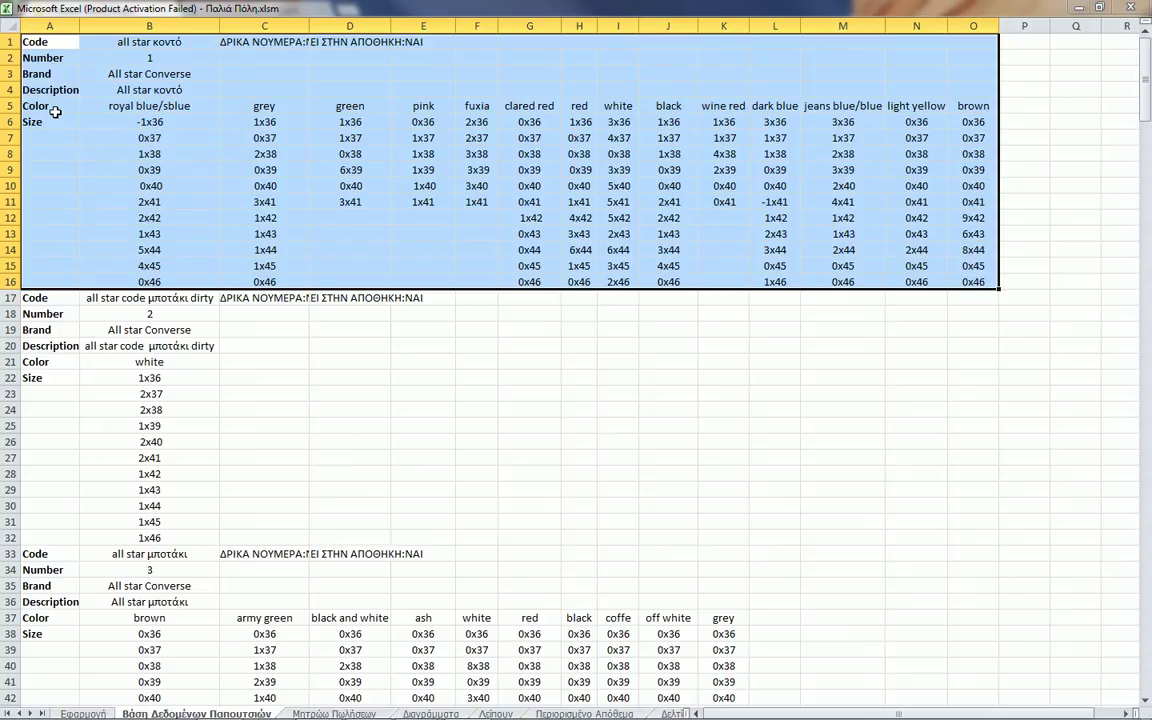
pyautogui.click(145, 121)
pyautogui.doubleClick(145, 121)
pyautogui.press('Return')
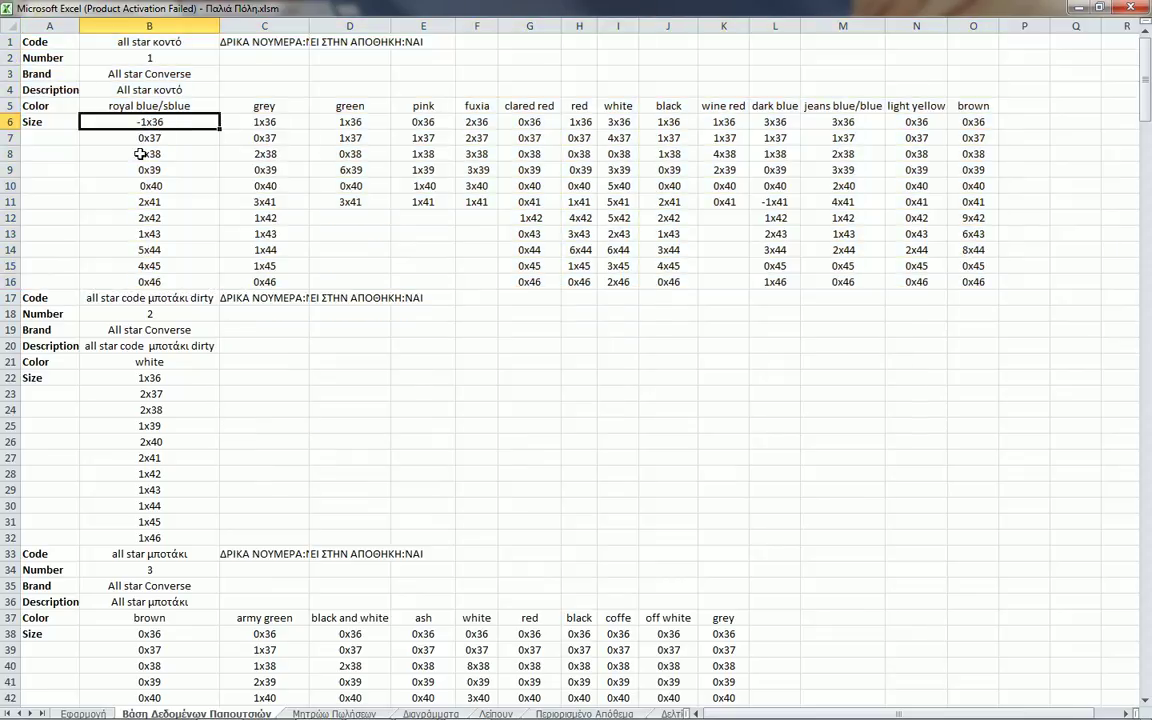
# Point out stock counts 1x38, 5x44 and dark blue 0x39, then open Μητρώο Πωλήσεων.
pyautogui.click(162, 154)
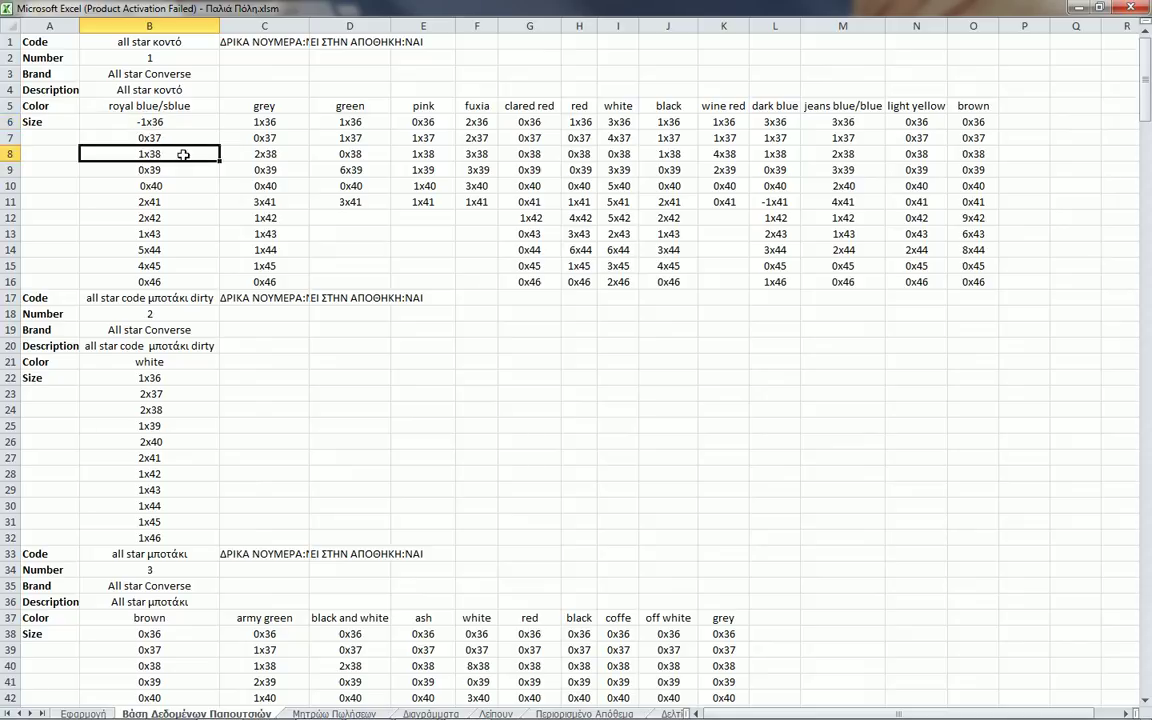
pyautogui.click(171, 247)
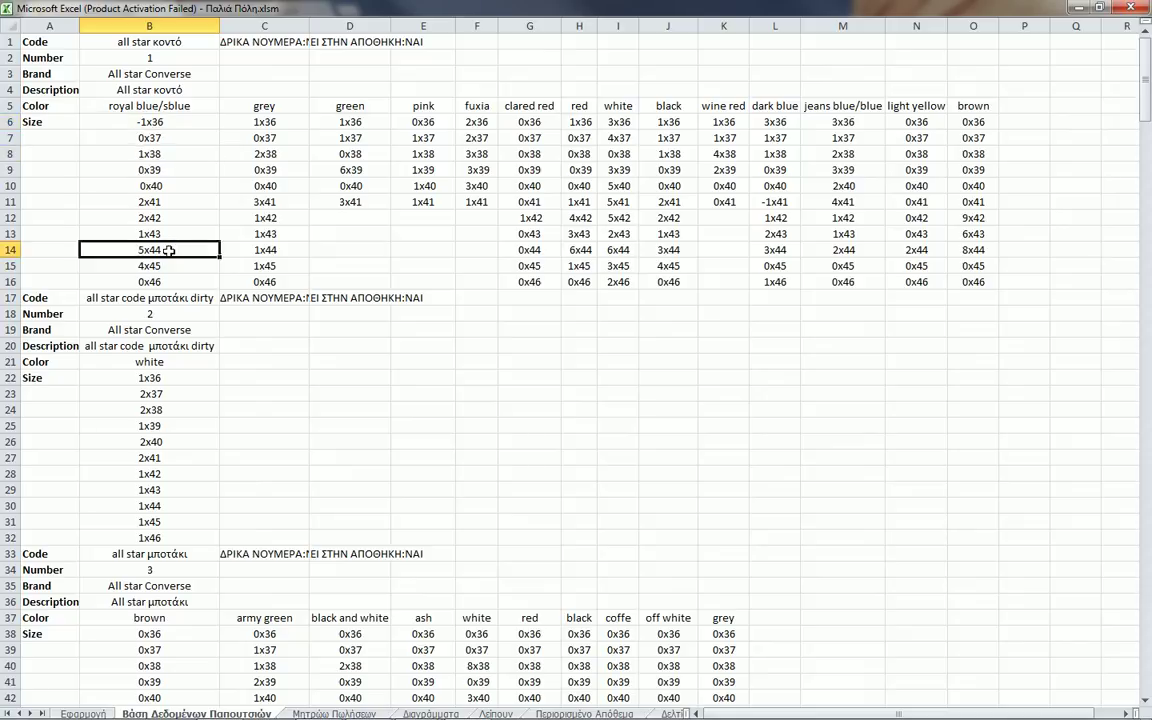
pyautogui.click(535, 231)
pyautogui.click(483, 103)
pyautogui.click(622, 183)
pyautogui.click(707, 166)
pyautogui.click(760, 168)
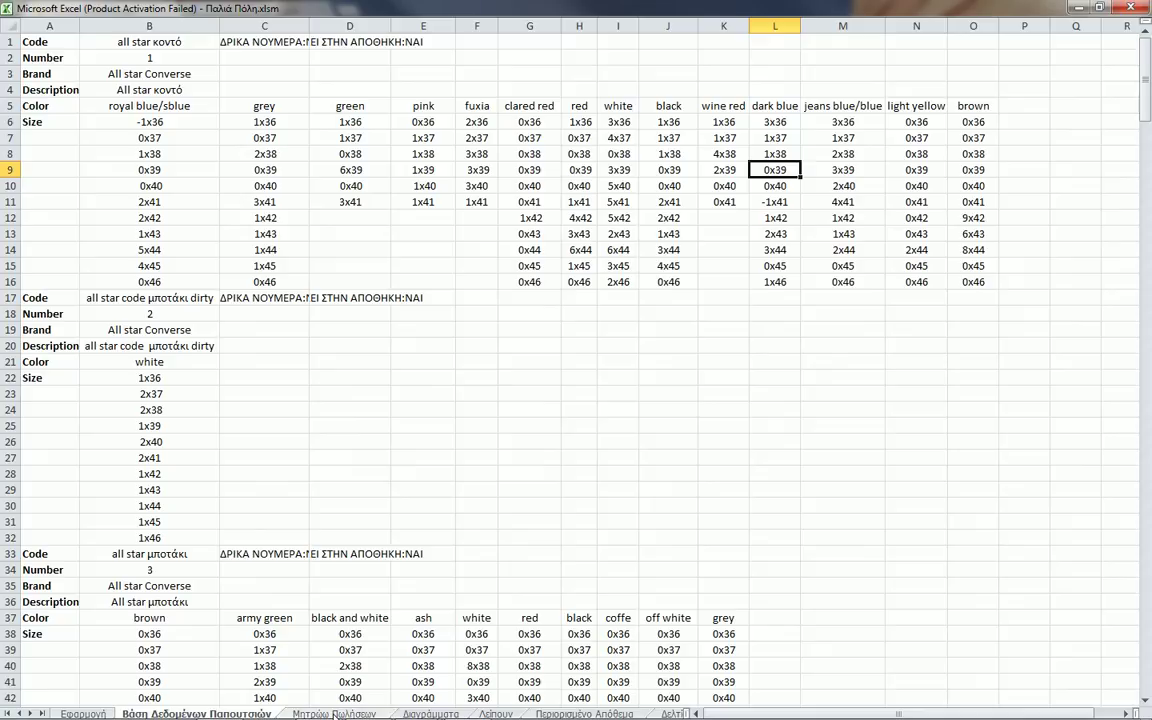
pyautogui.click(333, 714)
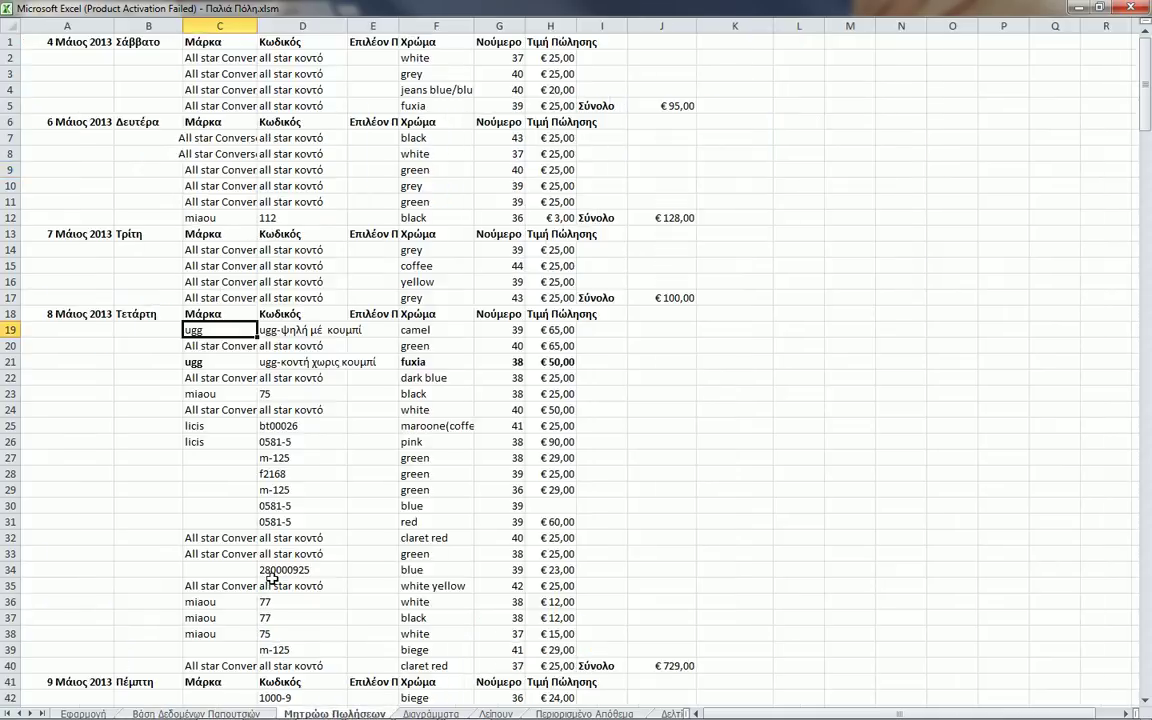
pyautogui.moveTo(333, 714); pyautogui.dragTo(360, 697)
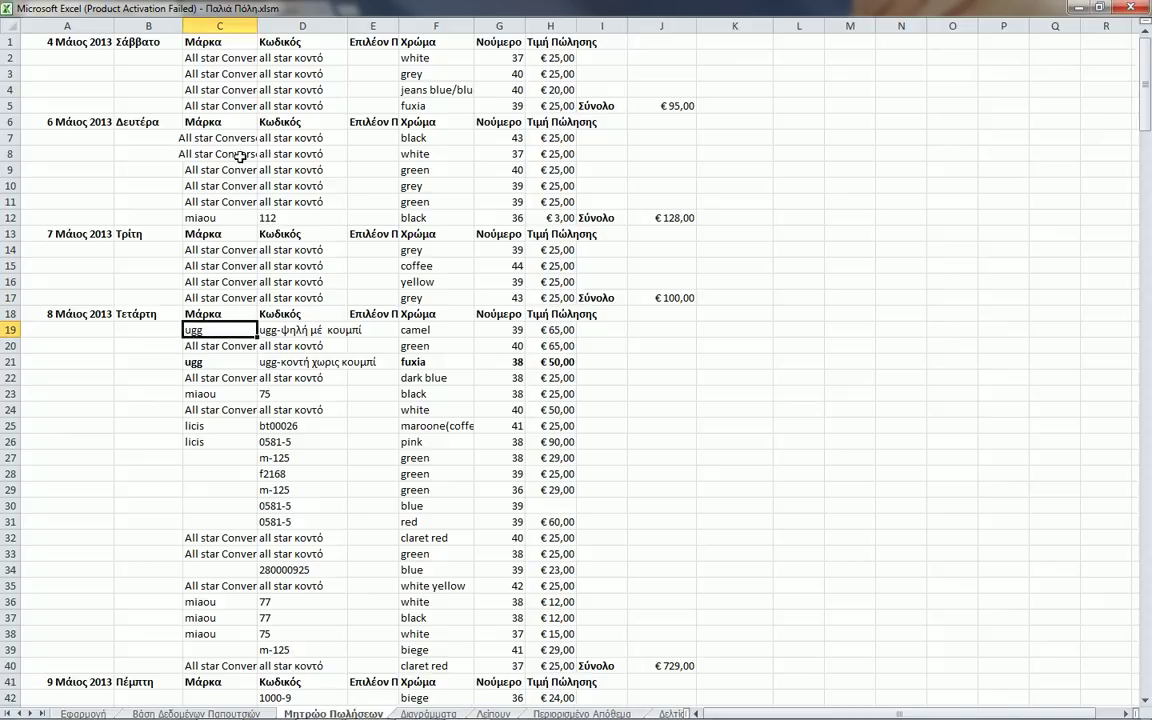
pyautogui.click(213, 59)
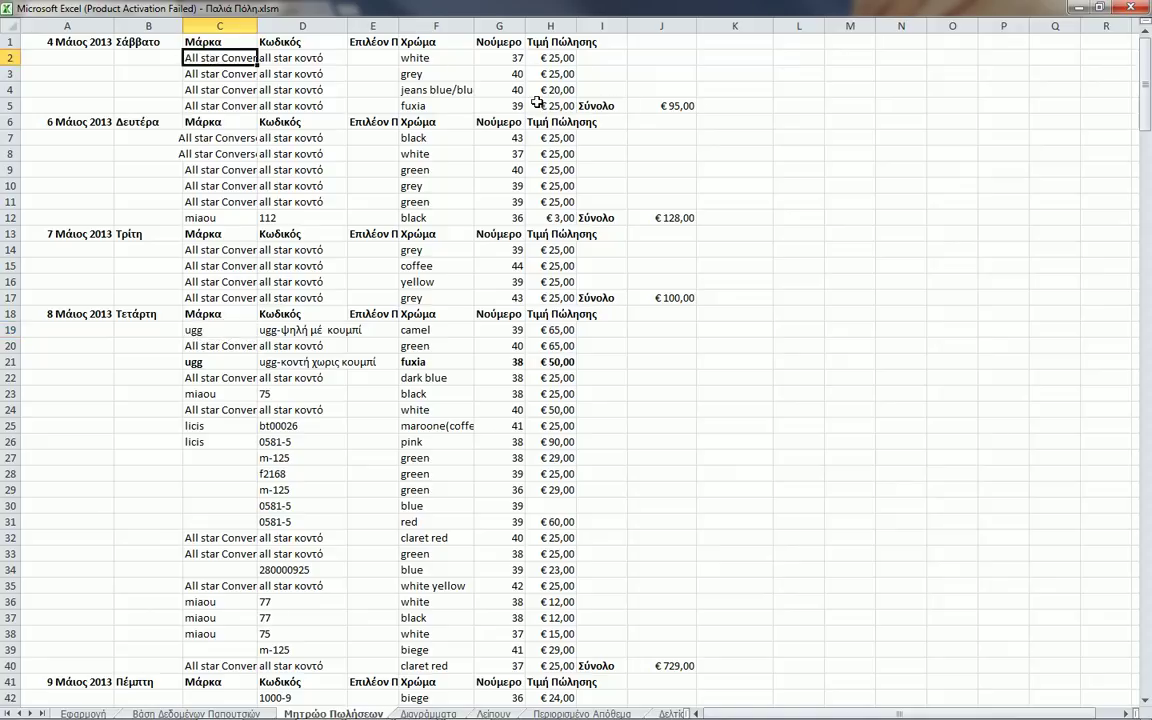
pyautogui.click(220, 42)
pyautogui.click(270, 42)
pyautogui.click(360, 41)
pyautogui.click(430, 42)
pyautogui.click(498, 42)
pyautogui.click(568, 42)
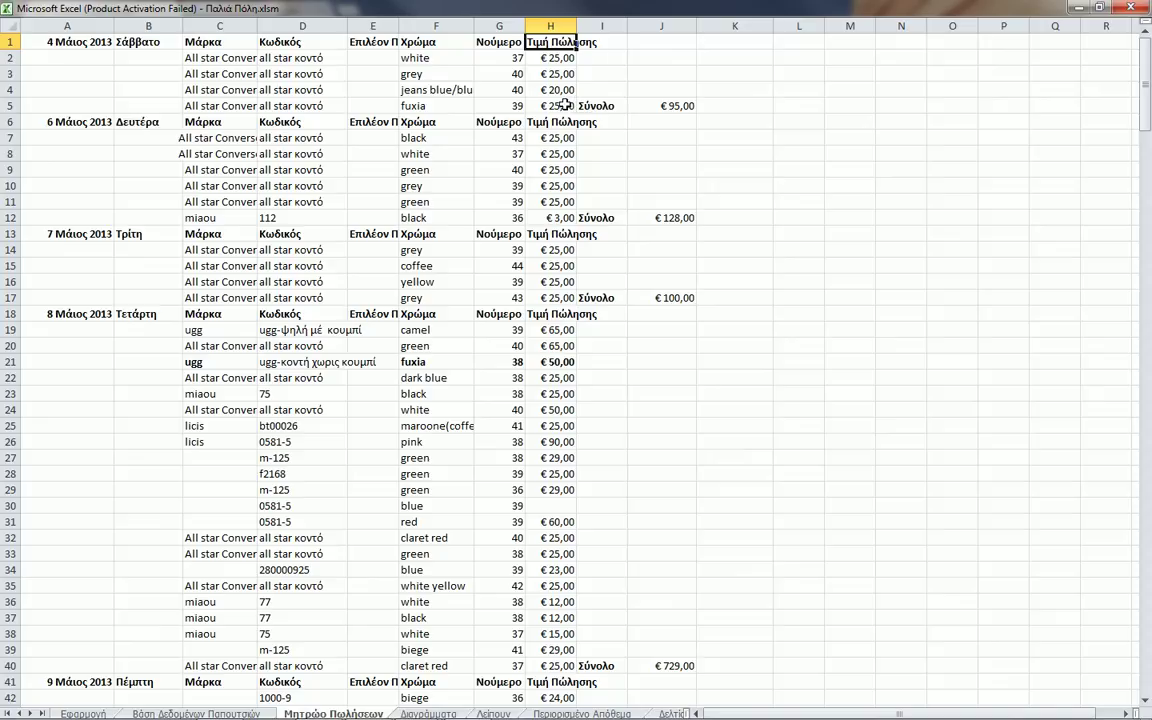
pyautogui.click(607, 104)
pyautogui.click(692, 105)
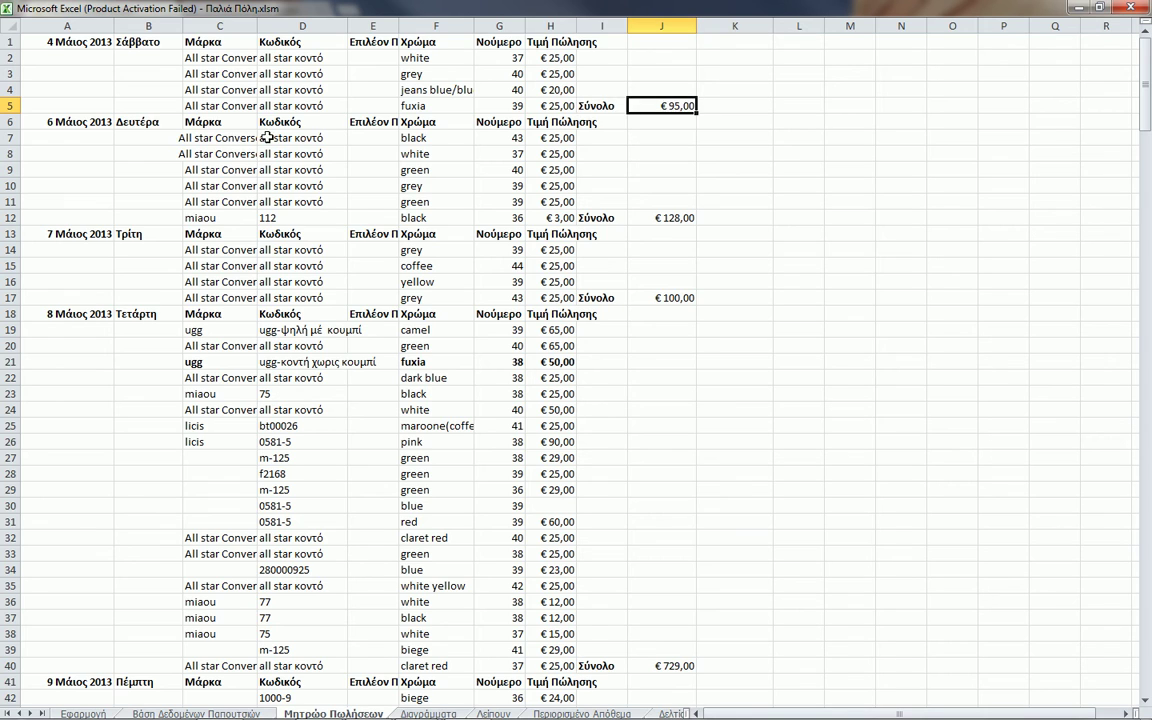
pyautogui.scroll(-12, 235, 160)
pyautogui.scroll(-20, 230, 176)
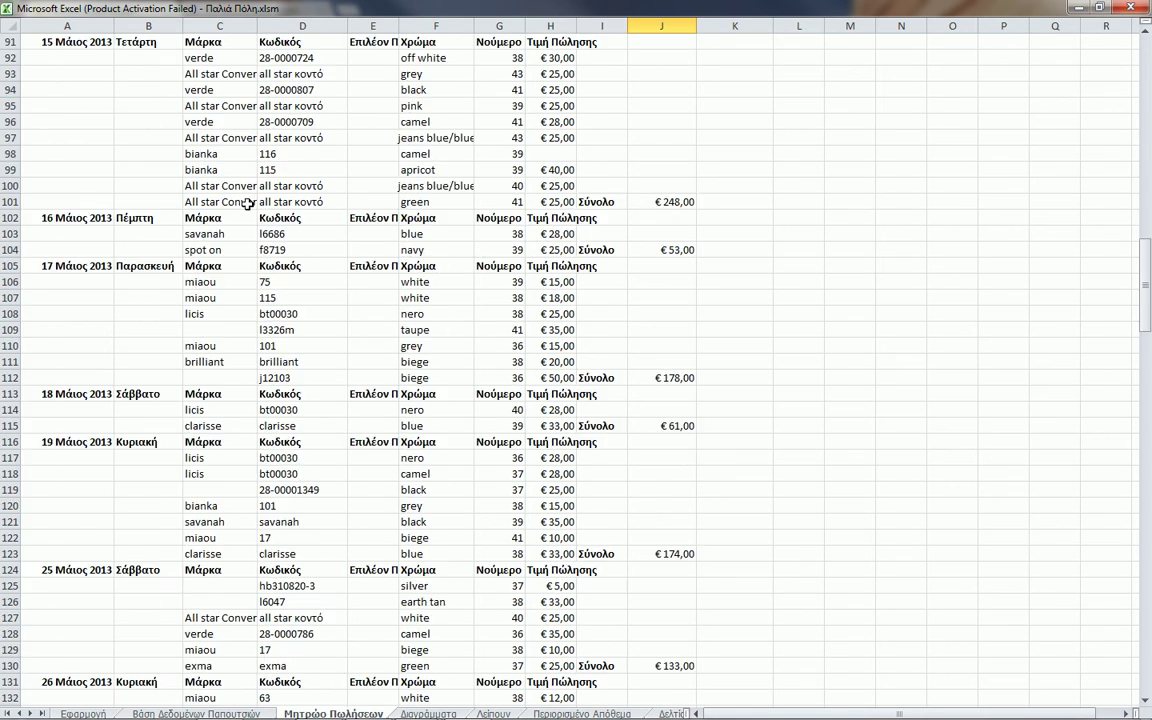
pyautogui.scroll(-20, 268, 222)
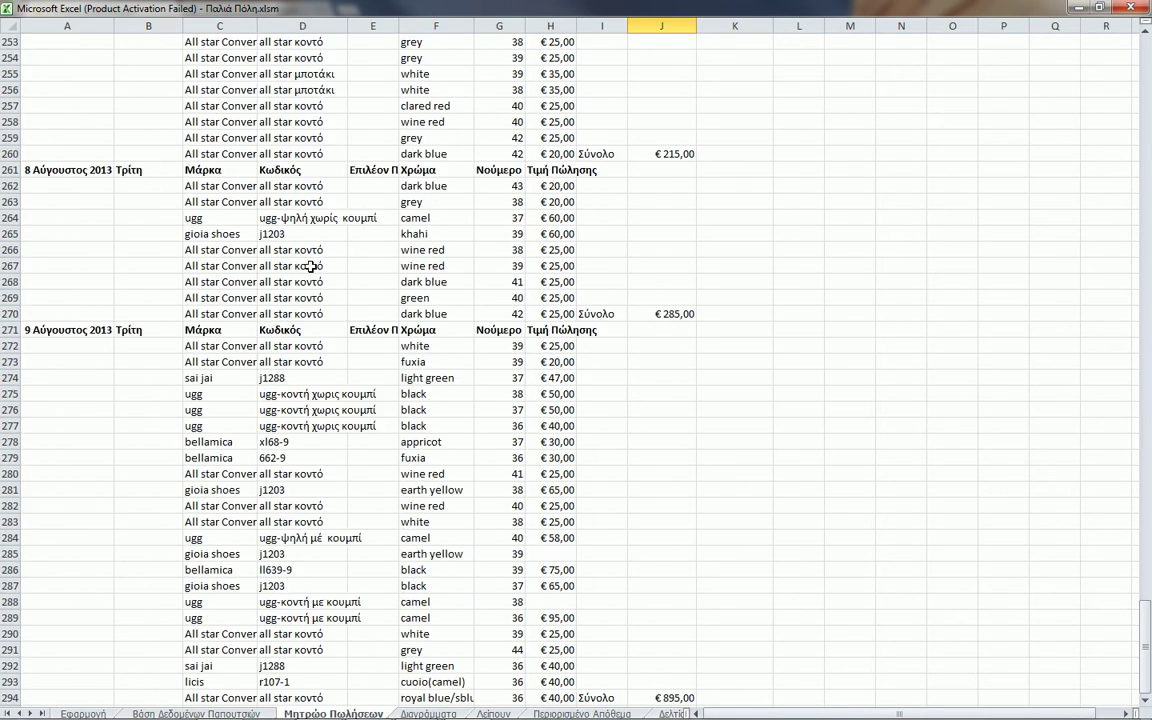
pyautogui.scroll(7, 301, 255)
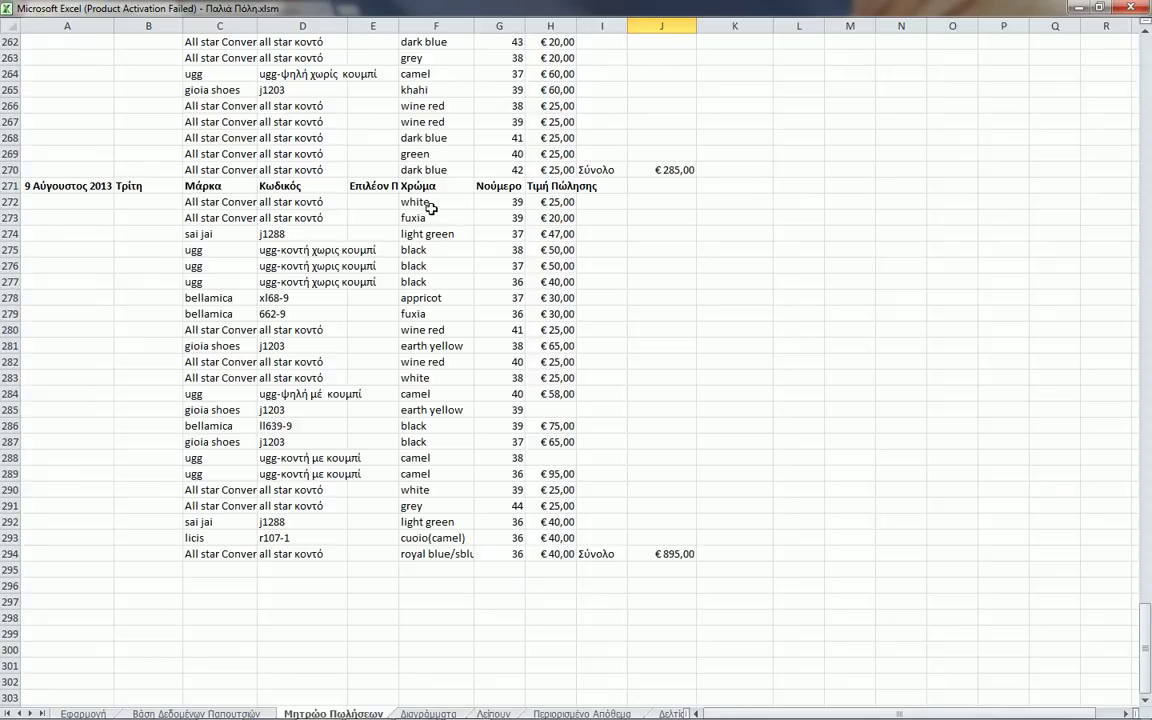
pyautogui.click(208, 186)
pyautogui.click(205, 89)
pyautogui.scroll(4, 212, 90)
pyautogui.click(212, 90)
pyautogui.click(290, 105)
pyautogui.click(295, 121)
pyautogui.click(285, 138)
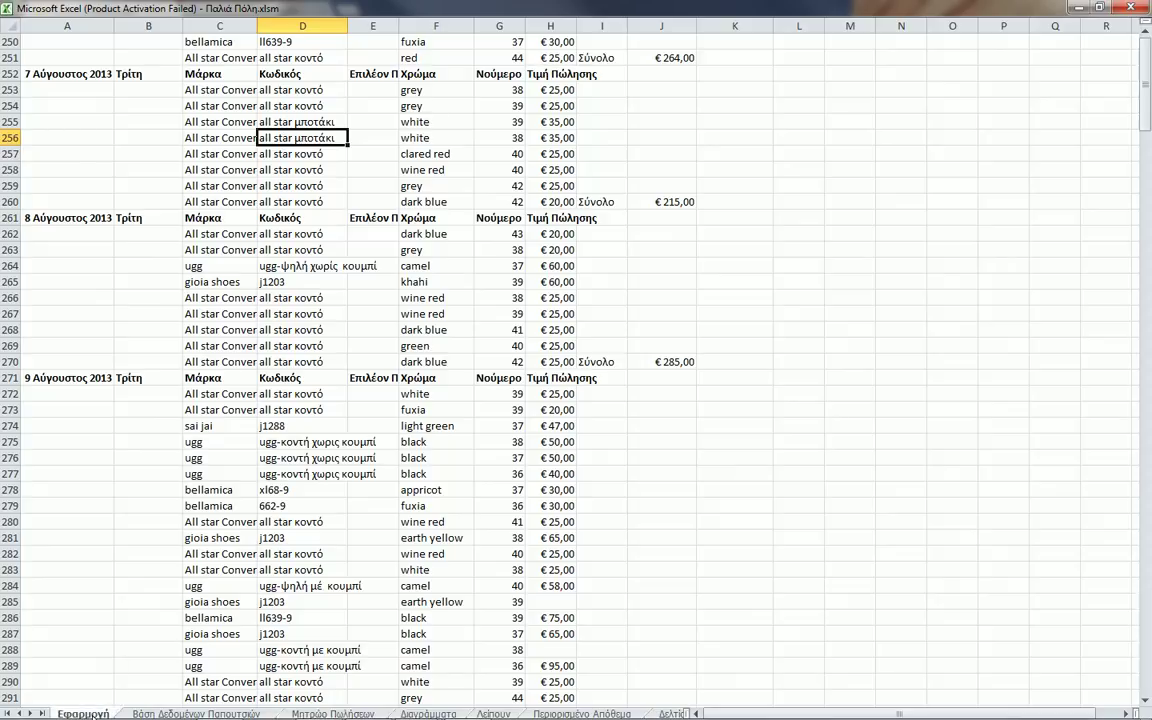
# On the Εφαρμογή form, browse the brand list and settle on All star Converse.
pyautogui.click(96, 714)
pyautogui.click(210, 150)
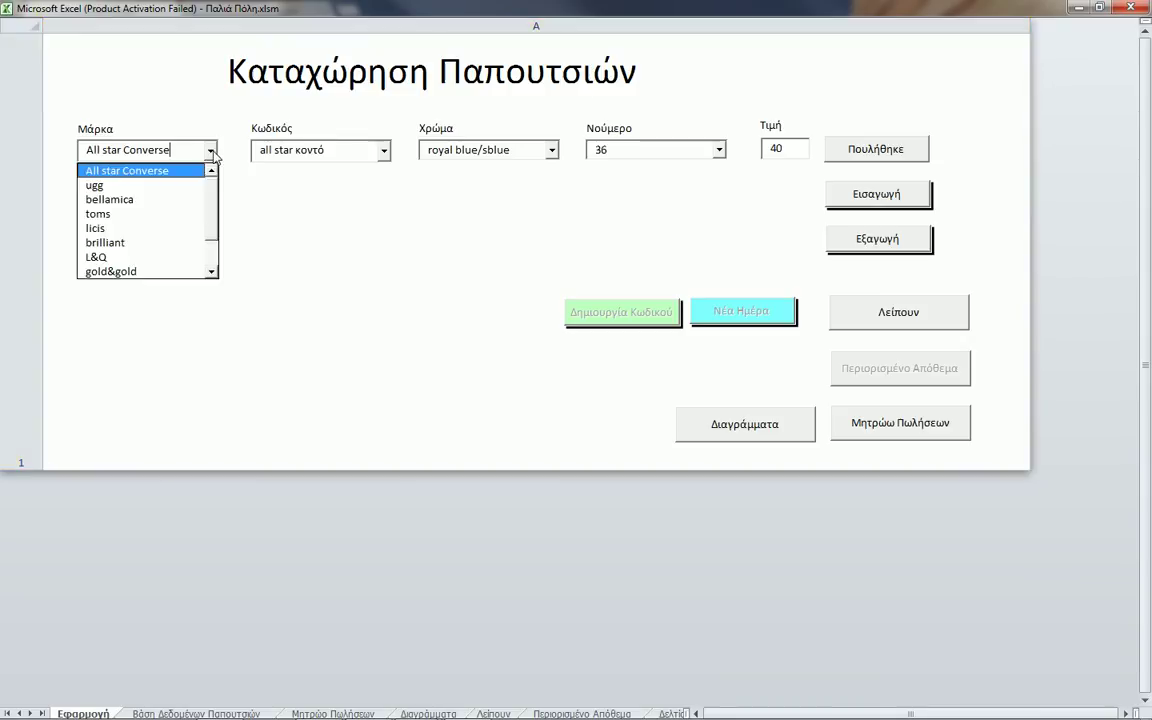
pyautogui.scroll(-1, 213, 225)
pyautogui.scroll(-1, 213, 225)
pyautogui.scroll(2, 118, 185)
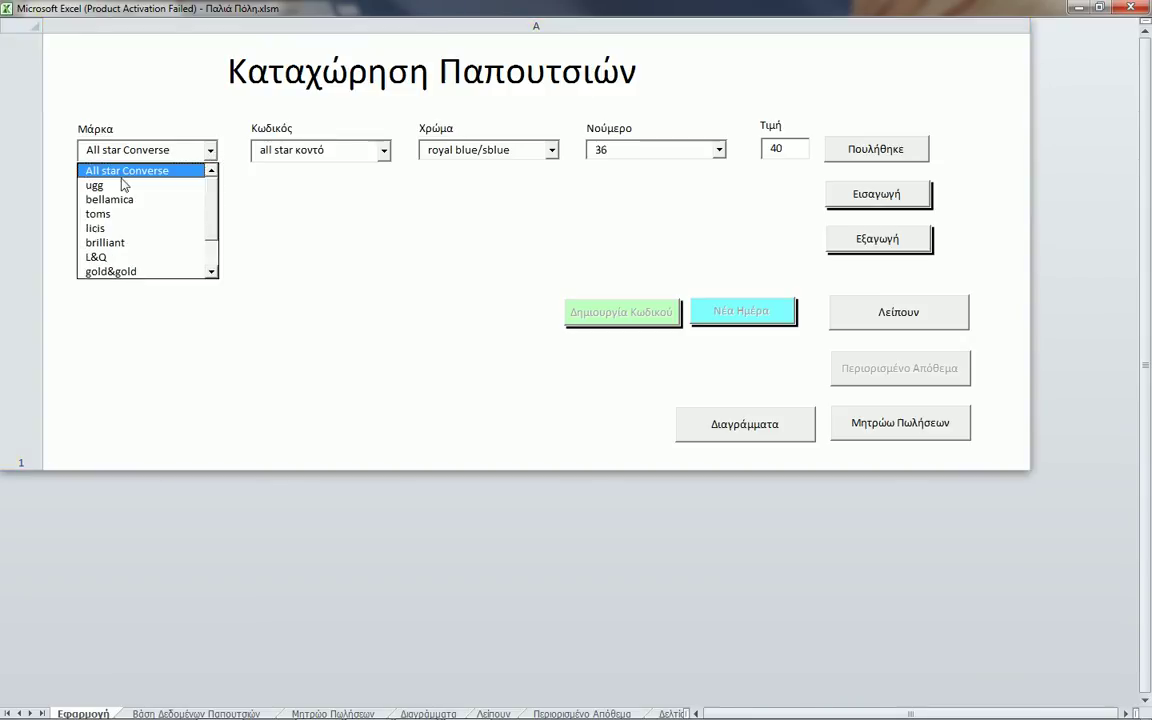
pyautogui.click(118, 228)
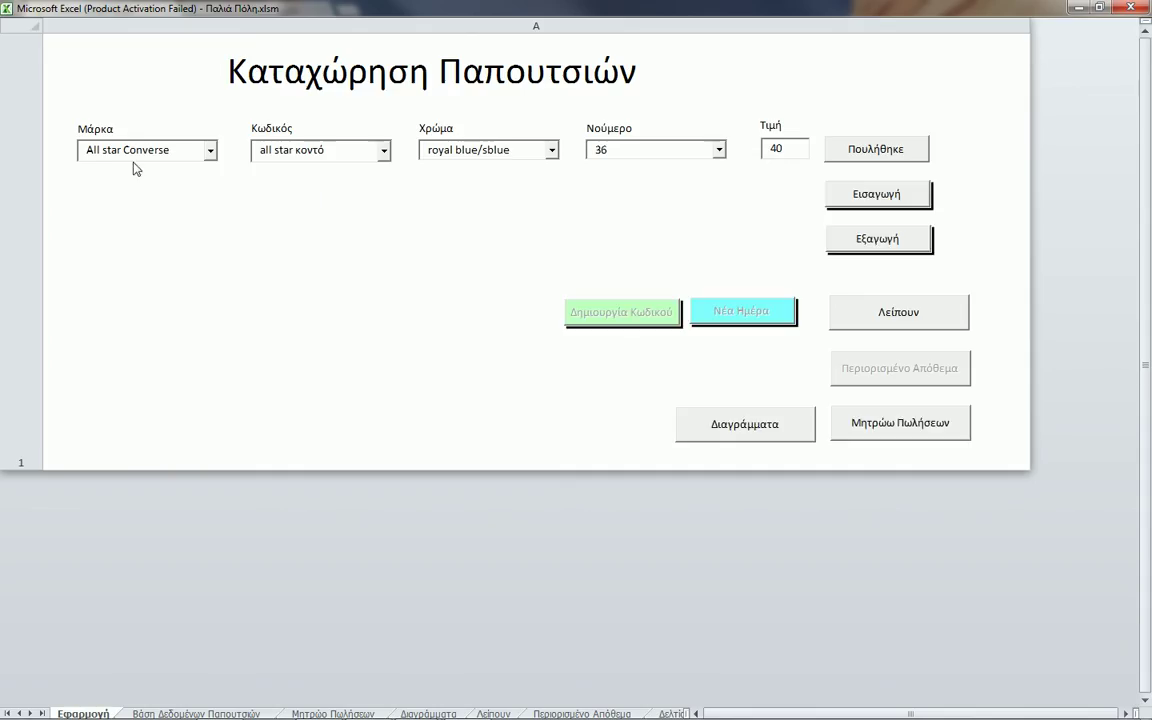
pyautogui.click(210, 150)
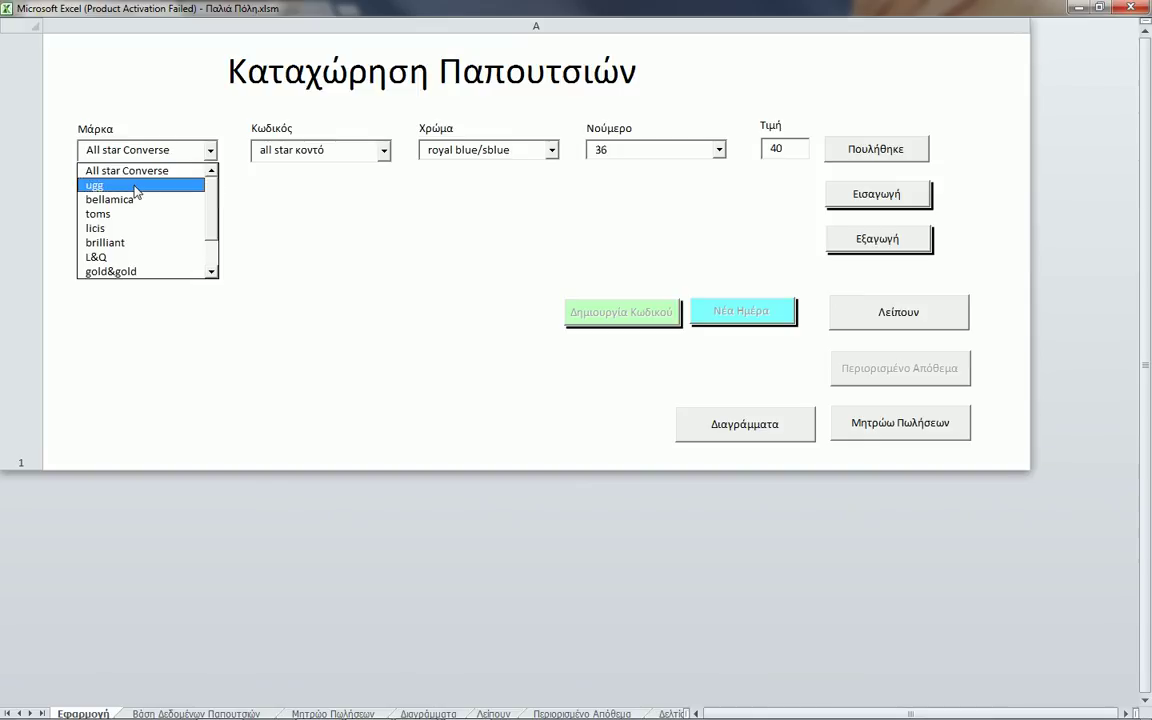
pyautogui.click(137, 190)
pyautogui.click(189, 148)
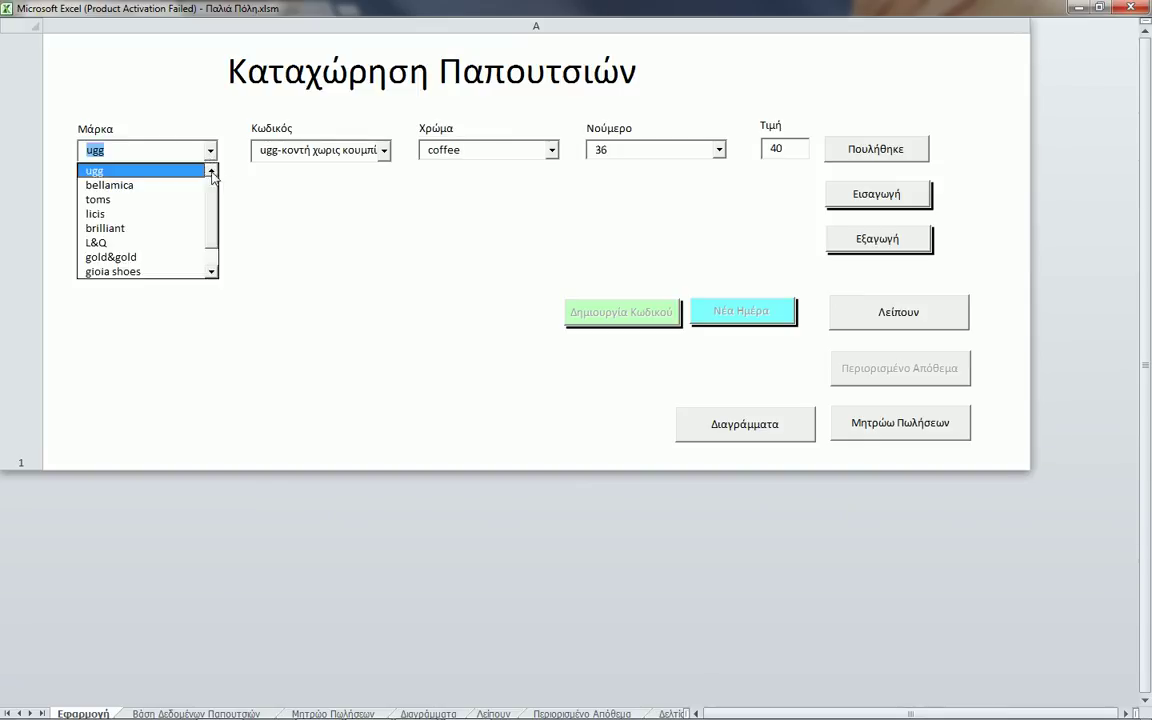
pyautogui.scroll(1, 222, 175)
pyautogui.click(141, 172)
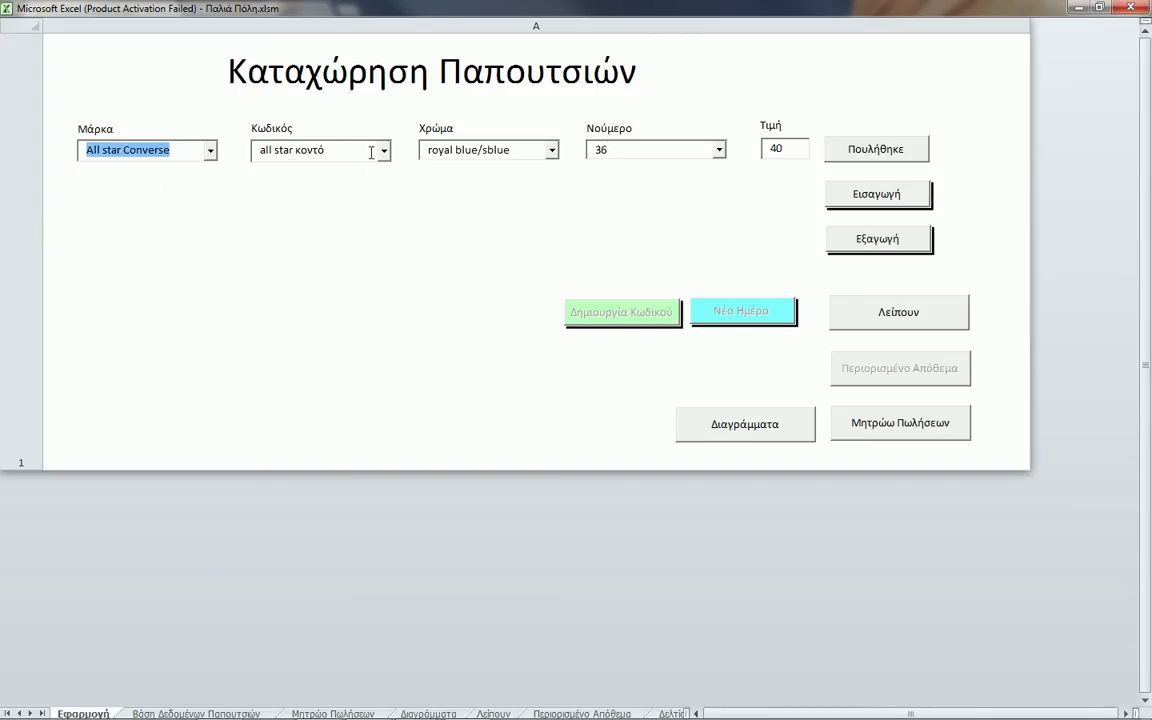
# Compare the colours offered for codes all star κοντό, all star μποτάκι dirty and all star μποτάκι.
pyautogui.click(383, 151)
pyautogui.click(305, 153)
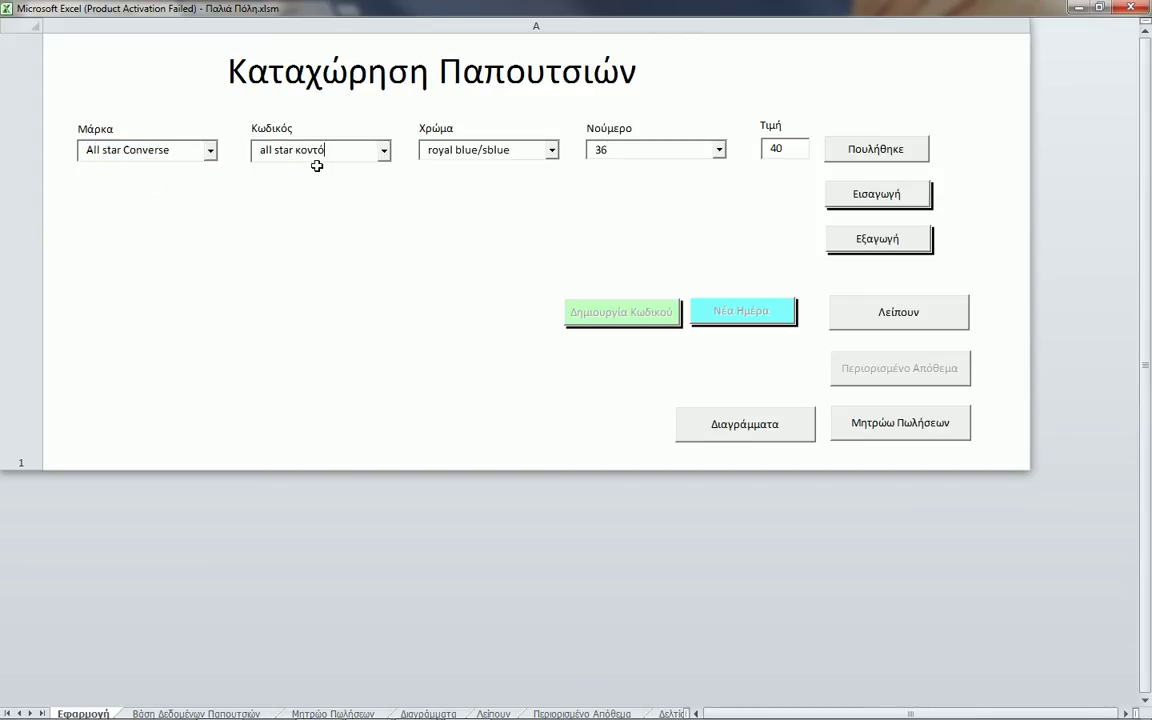
pyautogui.click(553, 150)
pyautogui.click(497, 145)
pyautogui.click(383, 151)
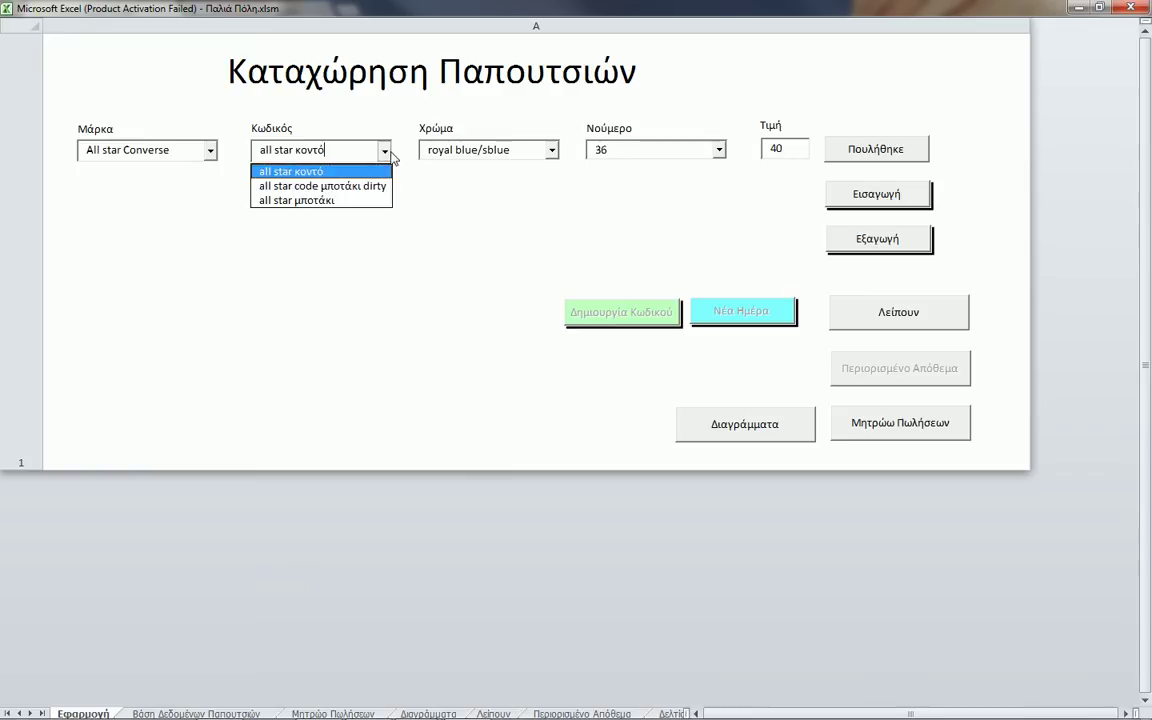
pyautogui.click(327, 187)
pyautogui.click(551, 150)
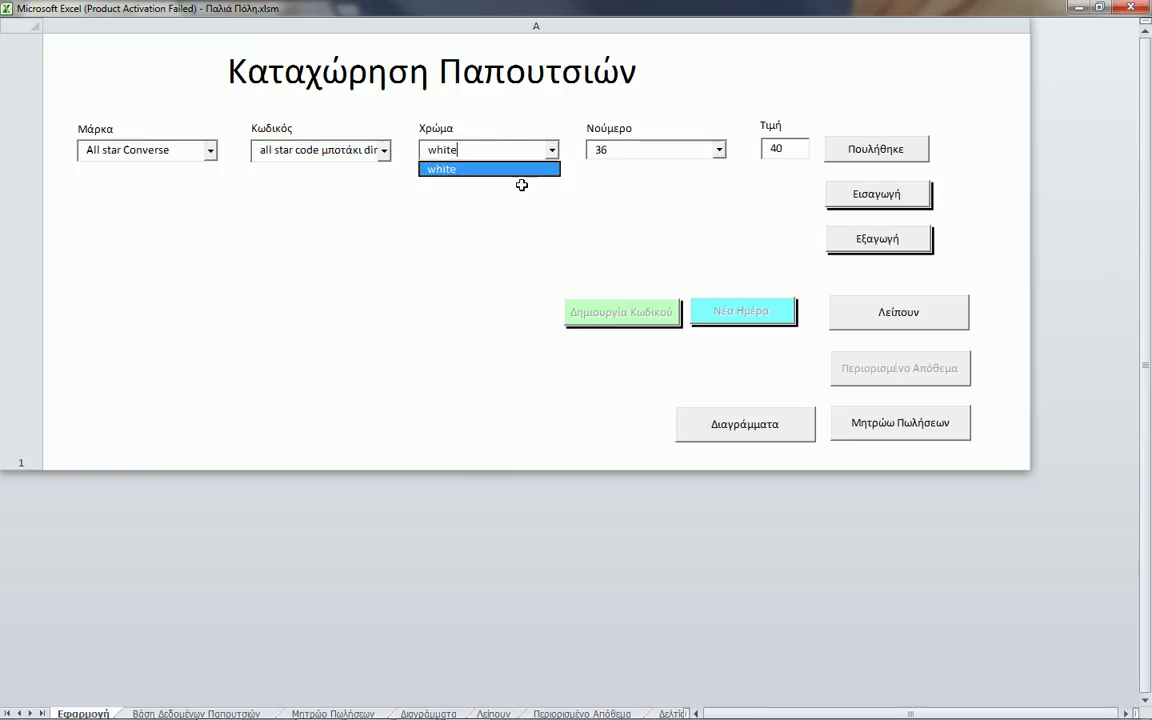
pyautogui.click(551, 150)
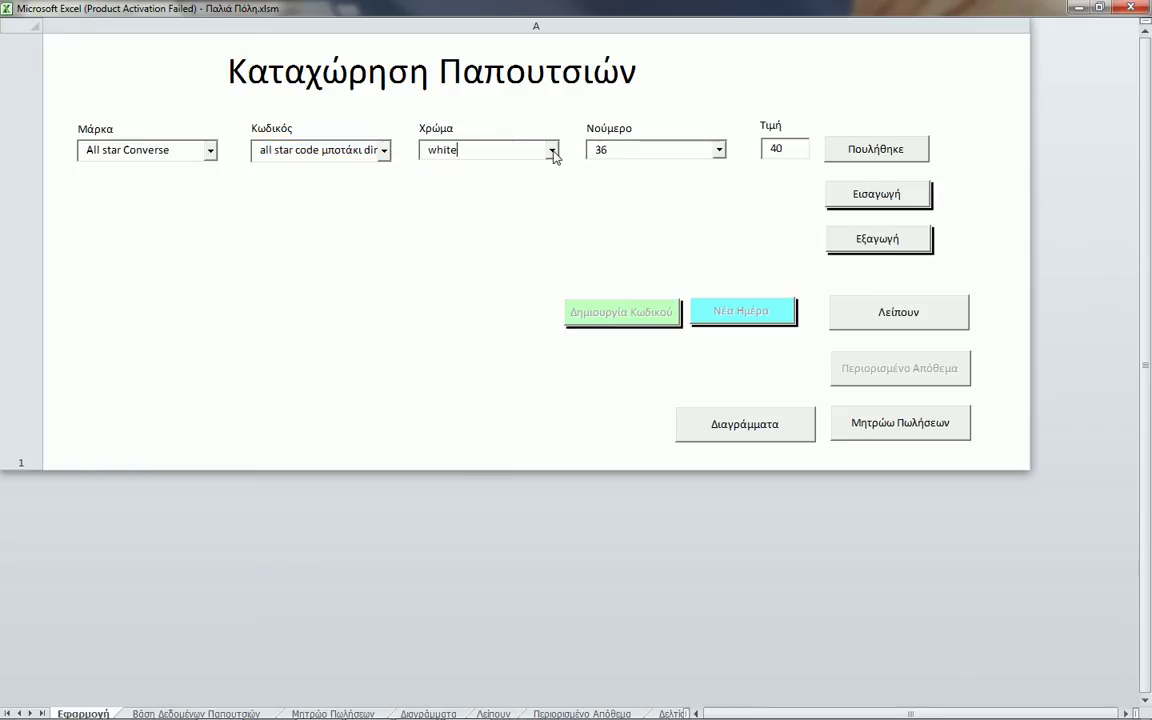
pyautogui.click(383, 150)
pyautogui.click(342, 200)
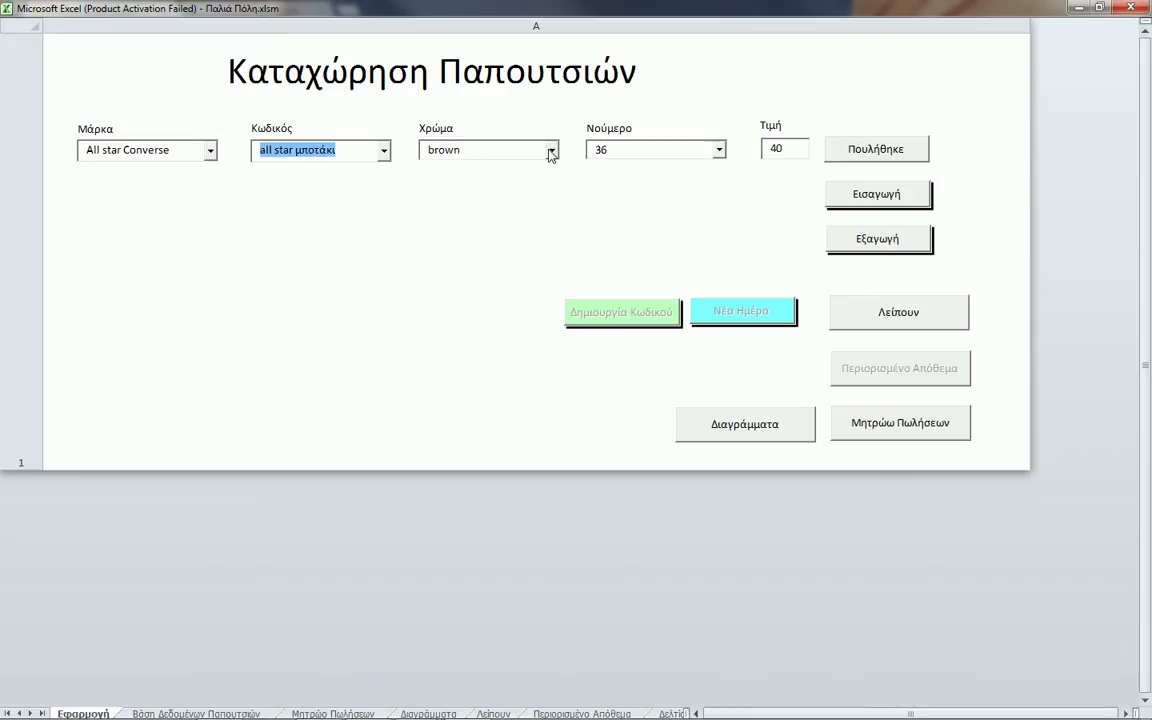
pyautogui.click(549, 150)
pyautogui.scroll(-1, 553, 231)
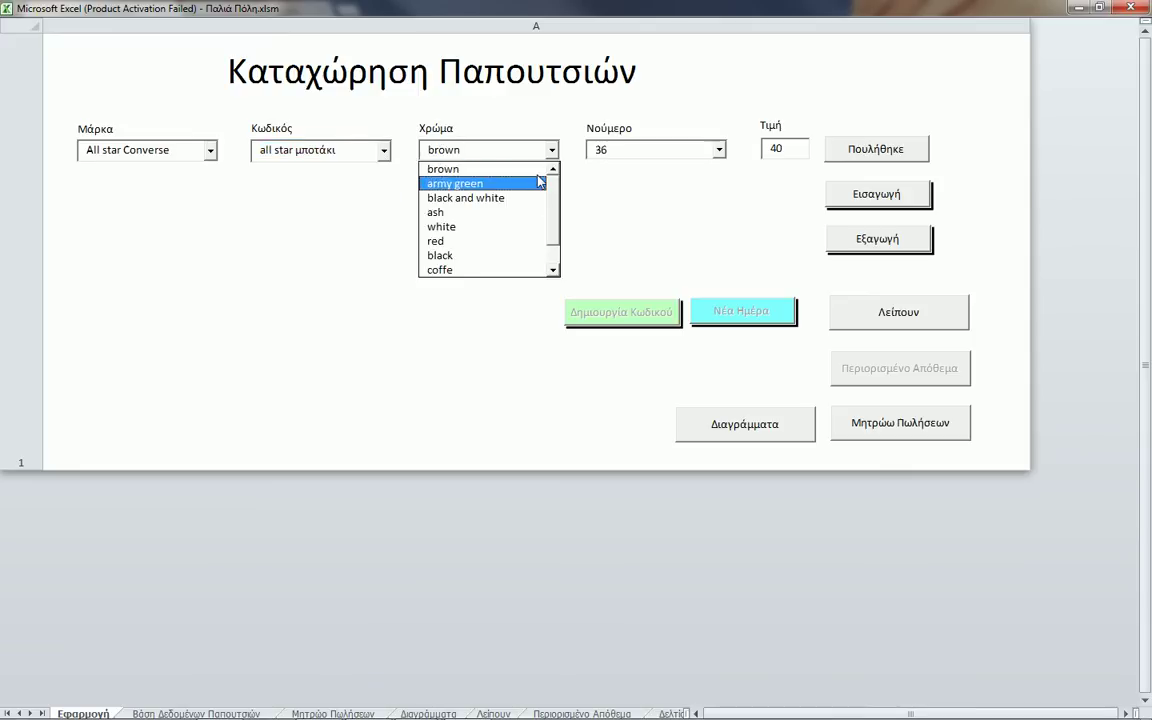
pyautogui.scroll(1, 500, 220)
pyautogui.click(385, 152)
# Choose code all star κοντό in green.
pyautogui.click(385, 152)
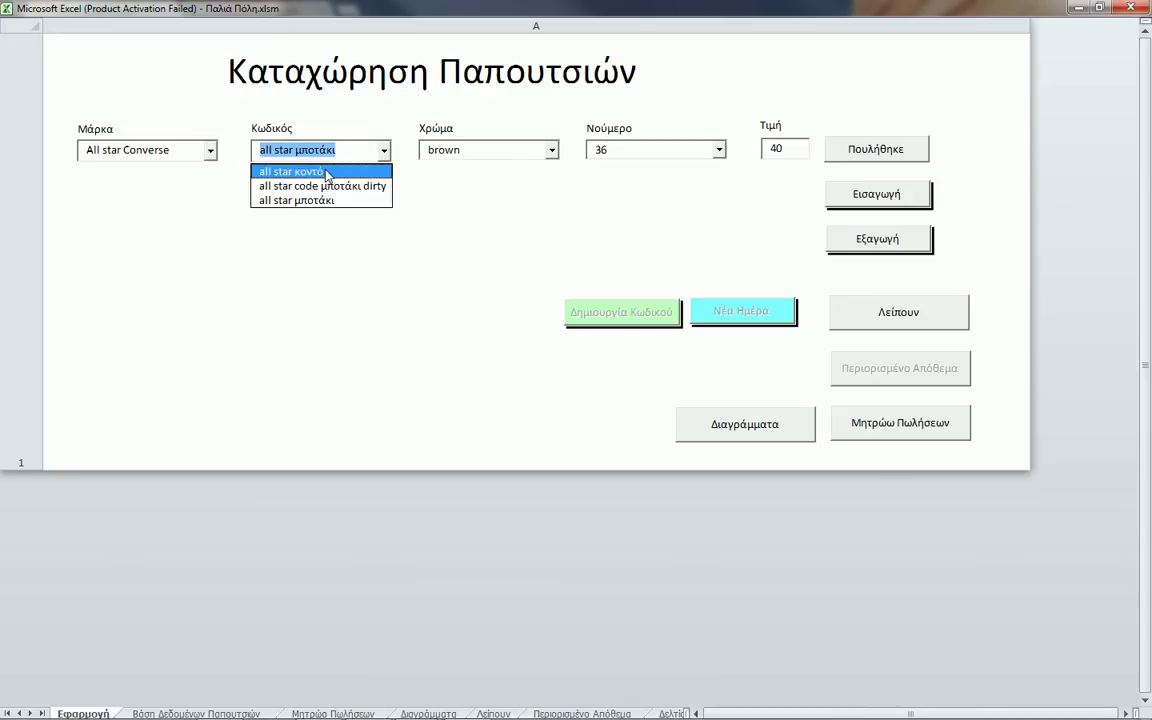
pyautogui.click(332, 172)
pyautogui.click(549, 150)
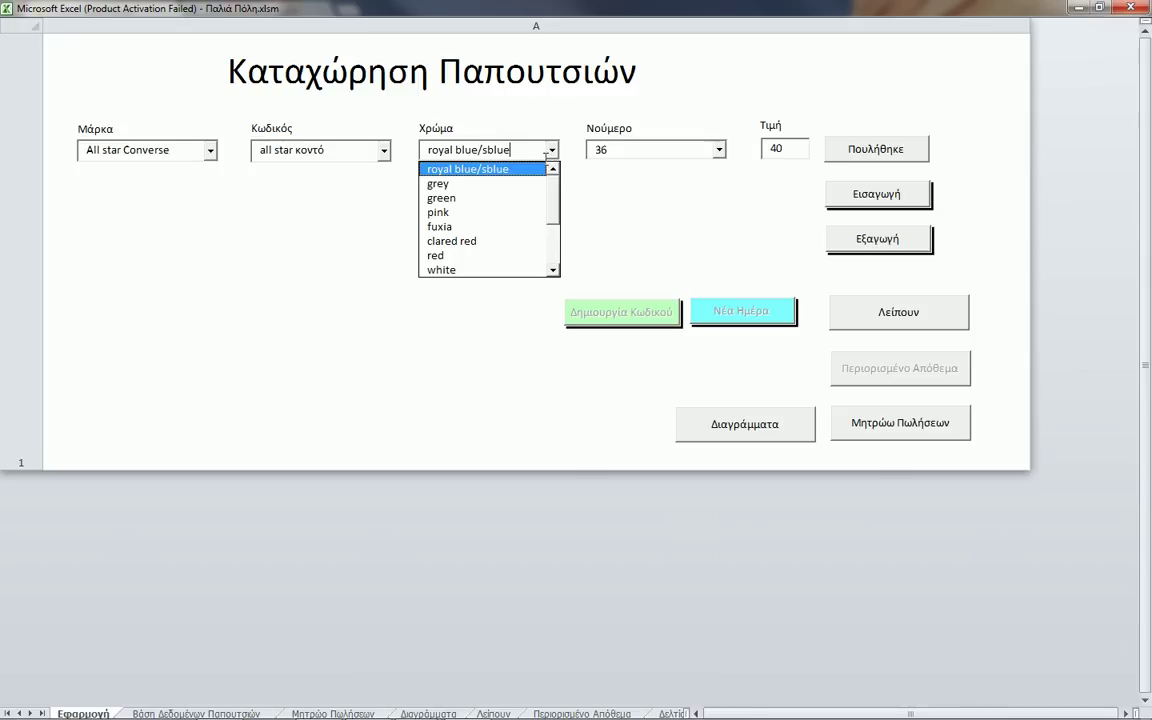
pyautogui.click(462, 198)
# Enter size 40 at price 25 and record the sale, confirming with Yes and OK.
pyautogui.click(637, 150)
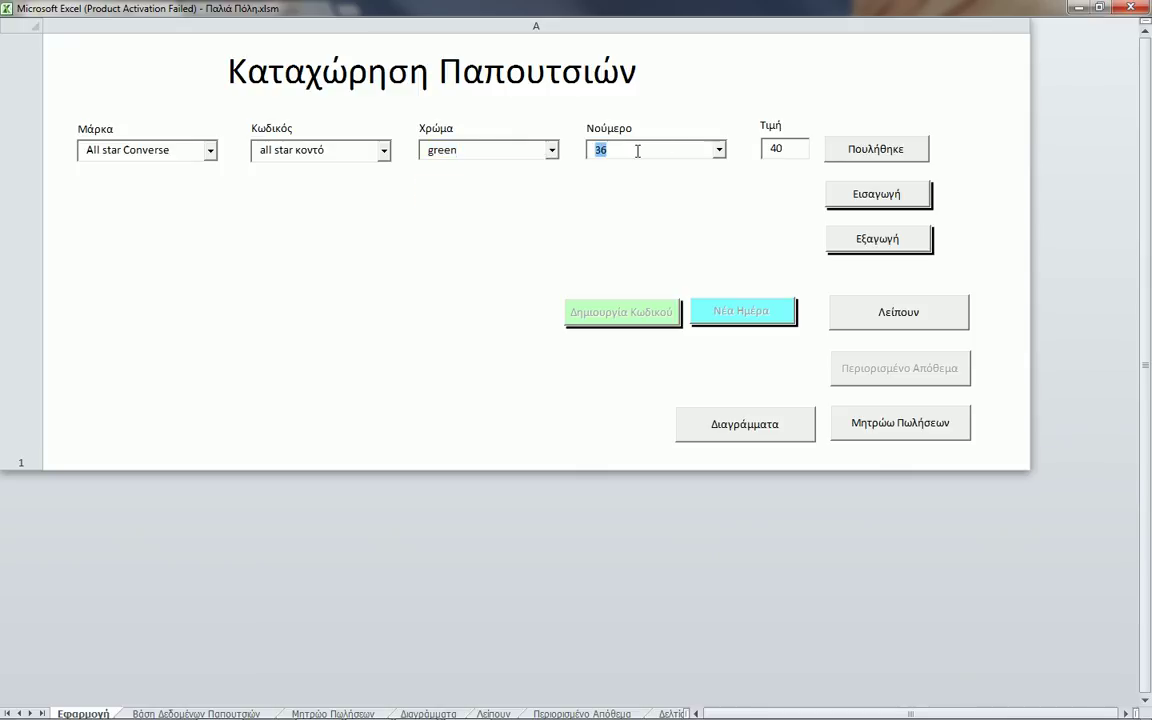
pyautogui.write('40')
pyautogui.doubleClick(791, 148)
pyautogui.click(884, 150)
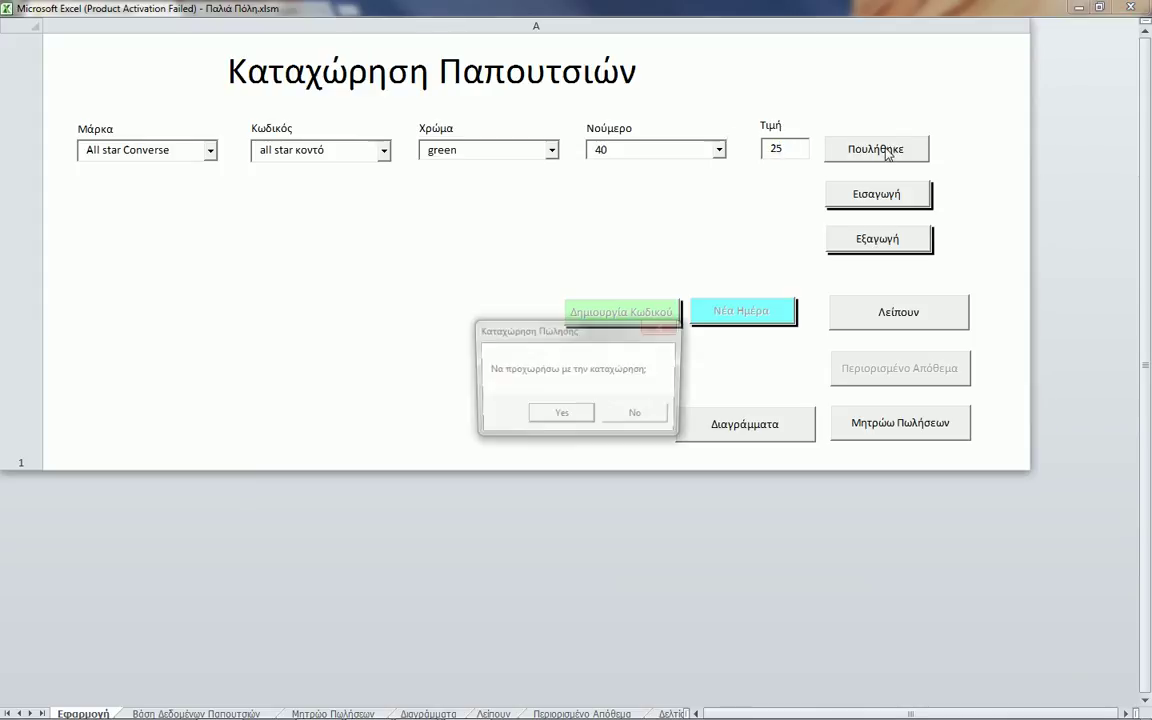
pyautogui.click(556, 420)
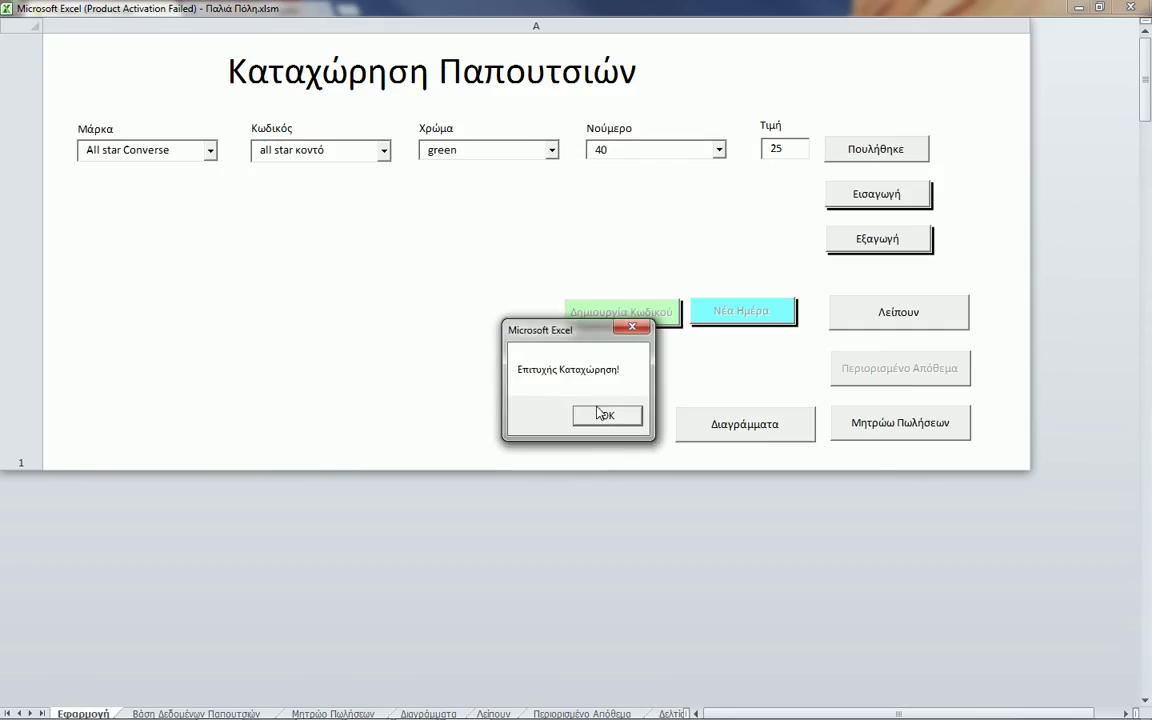
pyautogui.click(606, 417)
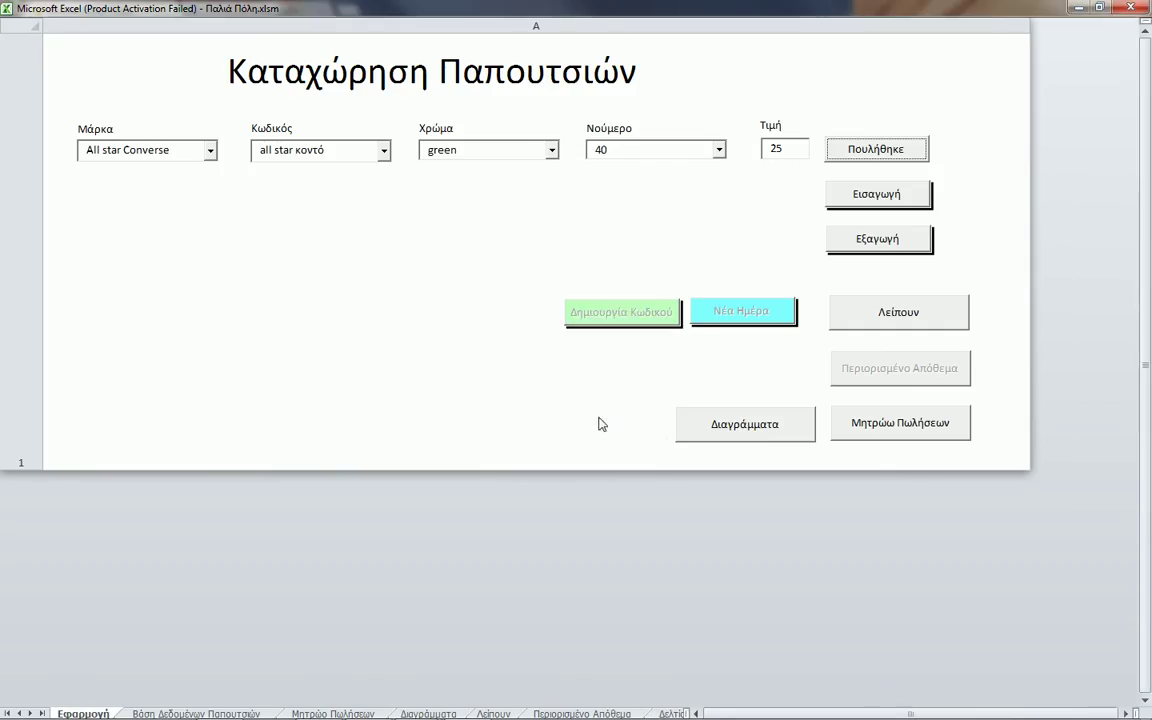
# Verify the new row's code, colour, size and price in the sales register.
pyautogui.click(900, 423)
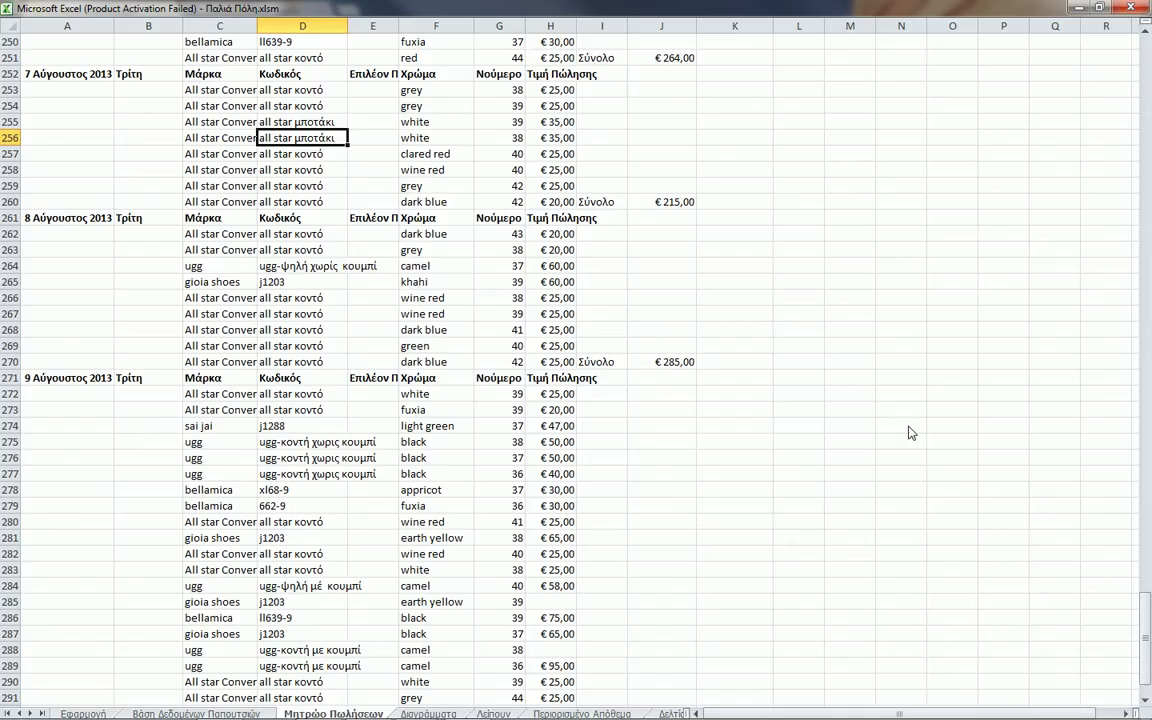
pyautogui.scroll(-7, 365, 430)
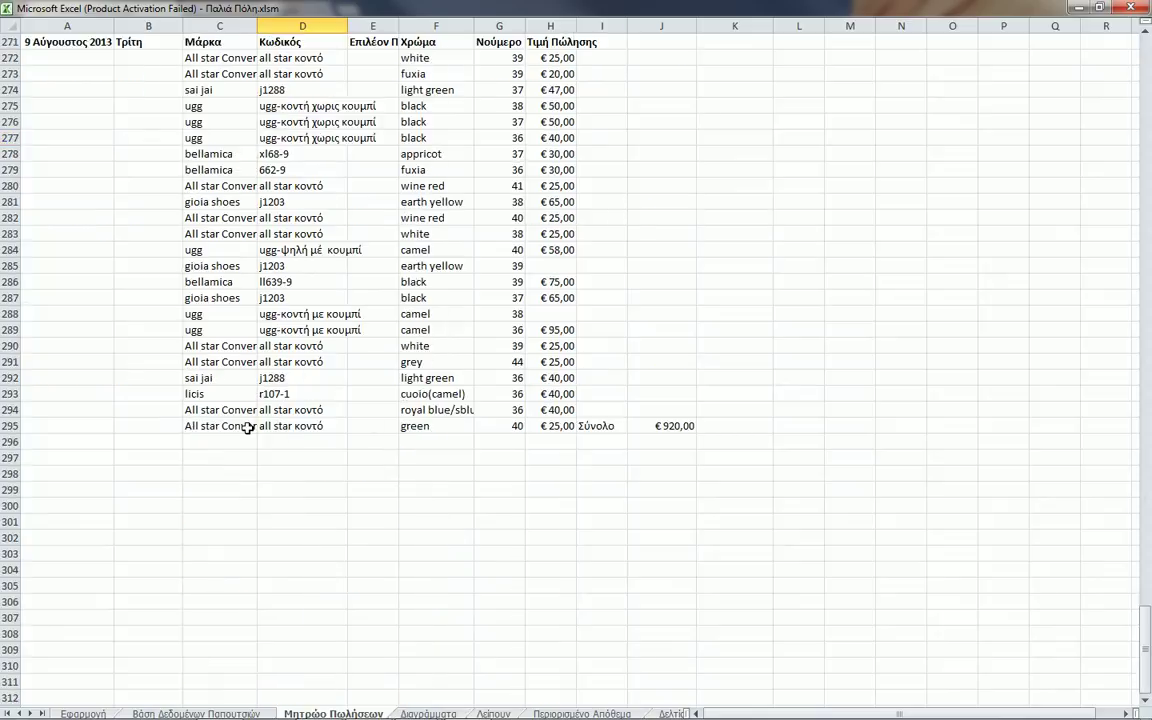
pyautogui.click(205, 426)
pyautogui.click(285, 426)
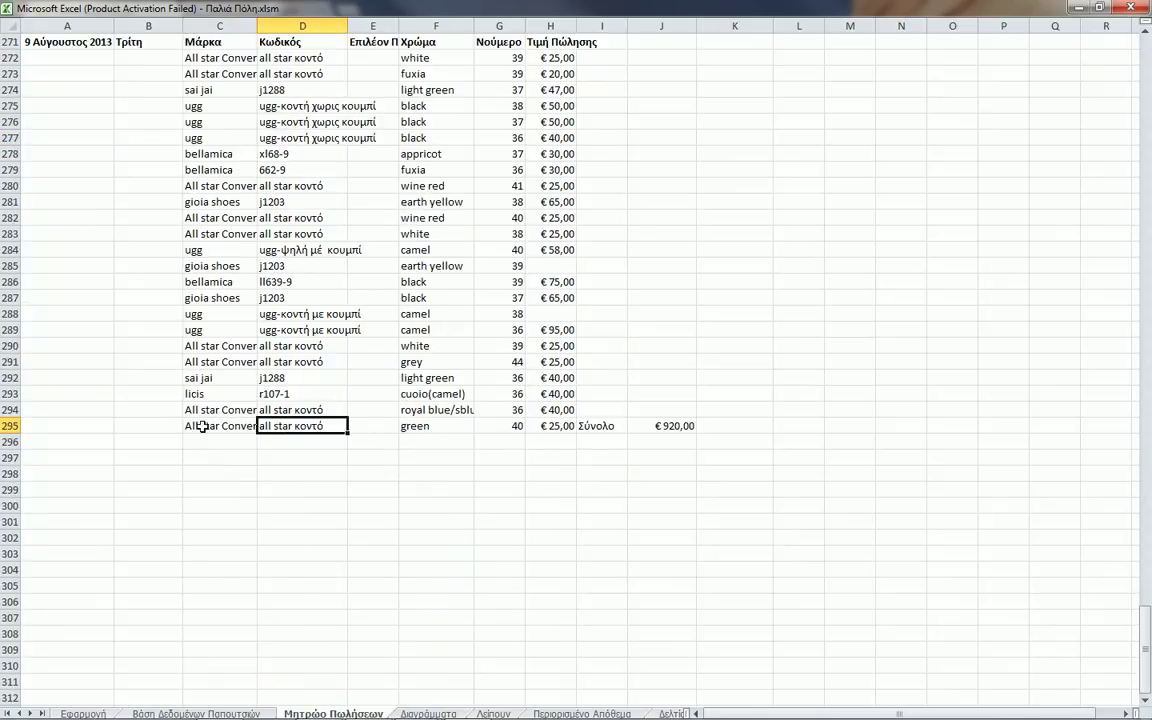
pyautogui.click(430, 428)
pyautogui.click(495, 428)
pyautogui.click(537, 428)
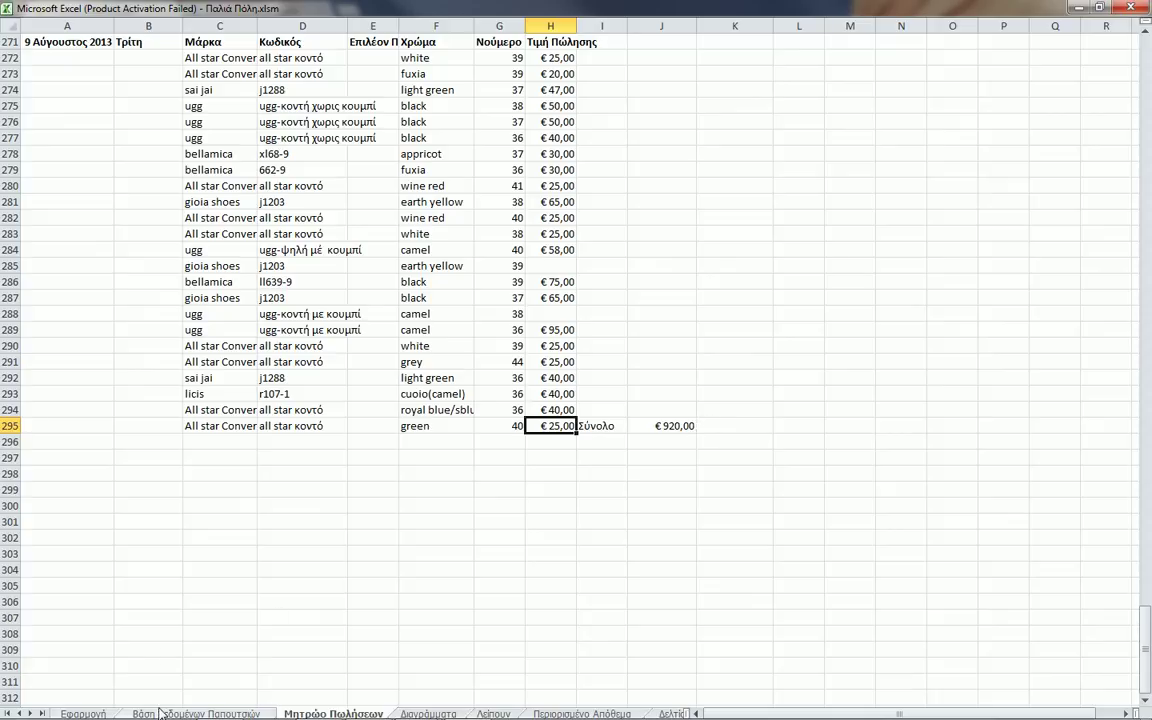
pyautogui.click(97, 713)
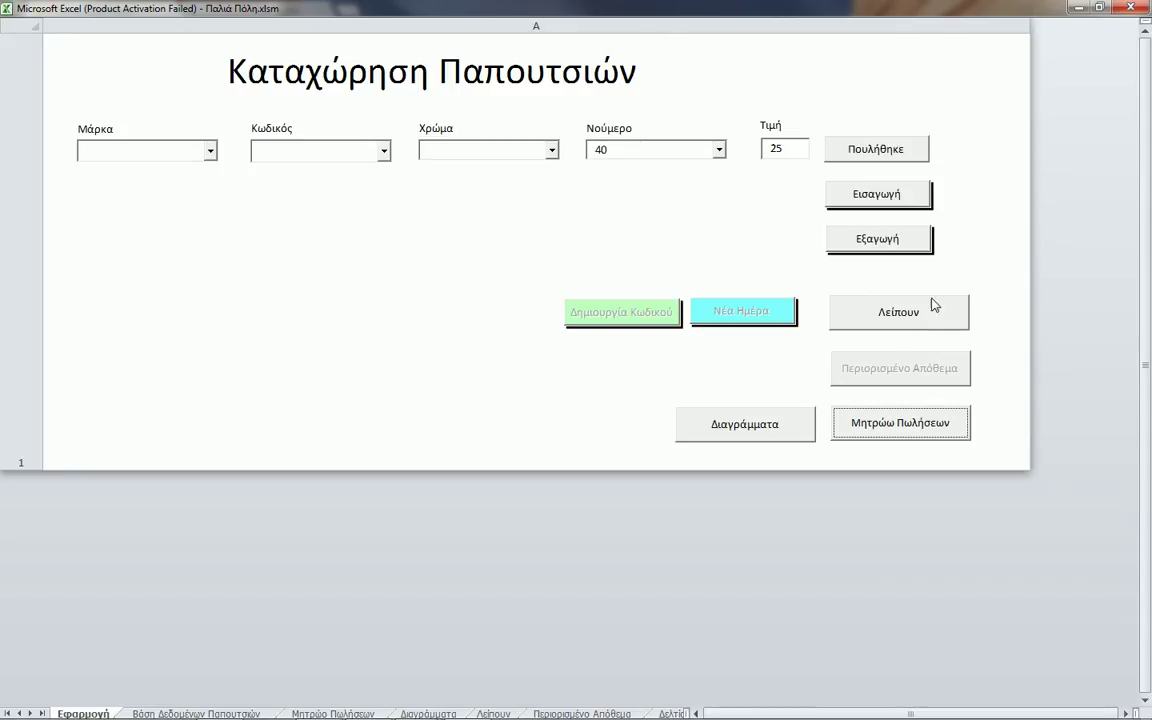
# Select brand All star Converse, code all star κοντό and colour pink on the entry form.
pyautogui.click(881, 197)
pyautogui.click(211, 152)
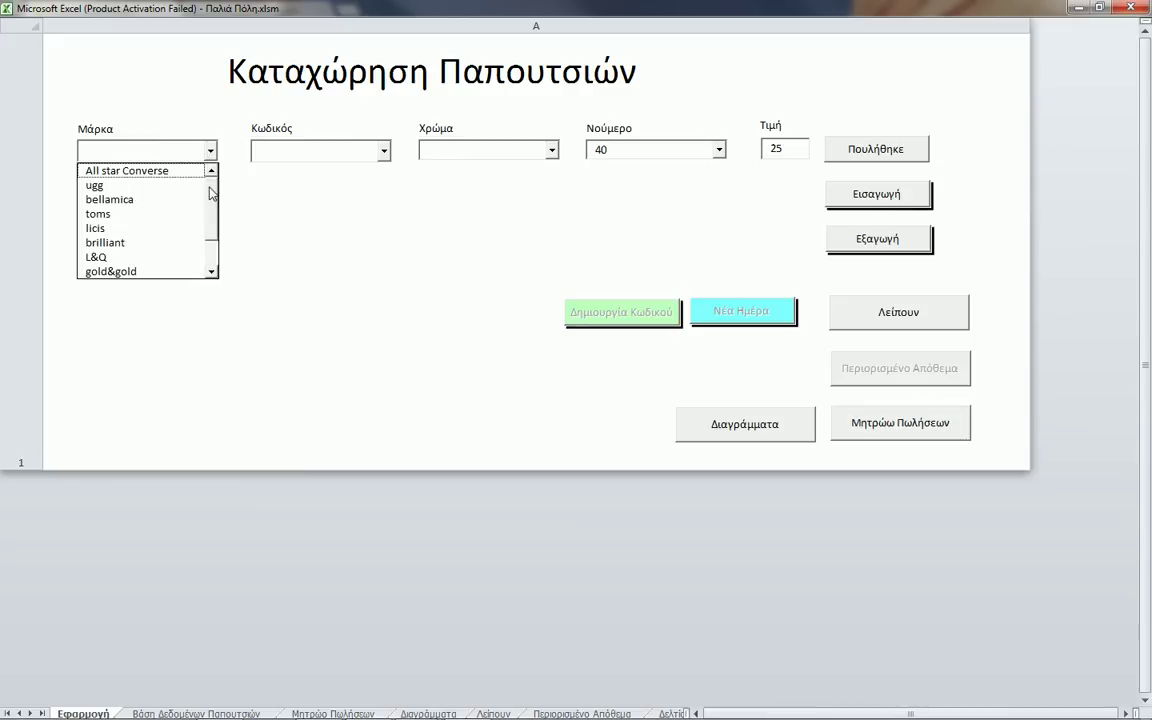
pyautogui.scroll(-1, 195, 175)
pyautogui.scroll(1, 200, 178)
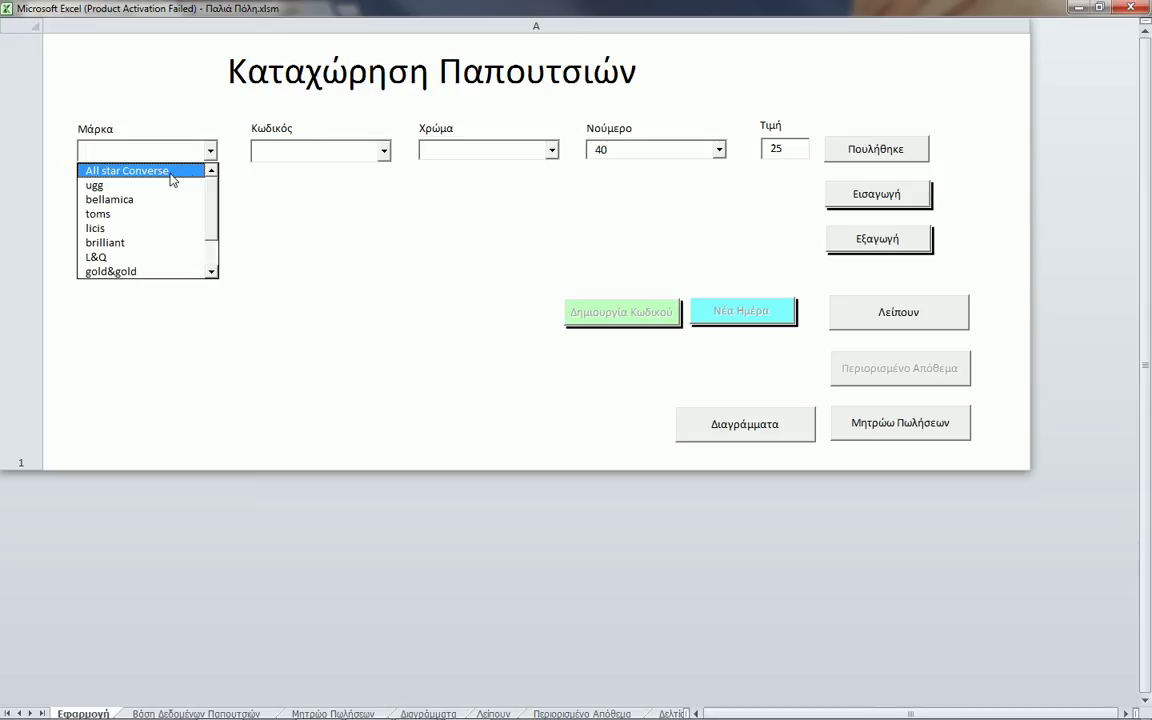
pyautogui.click(171, 176)
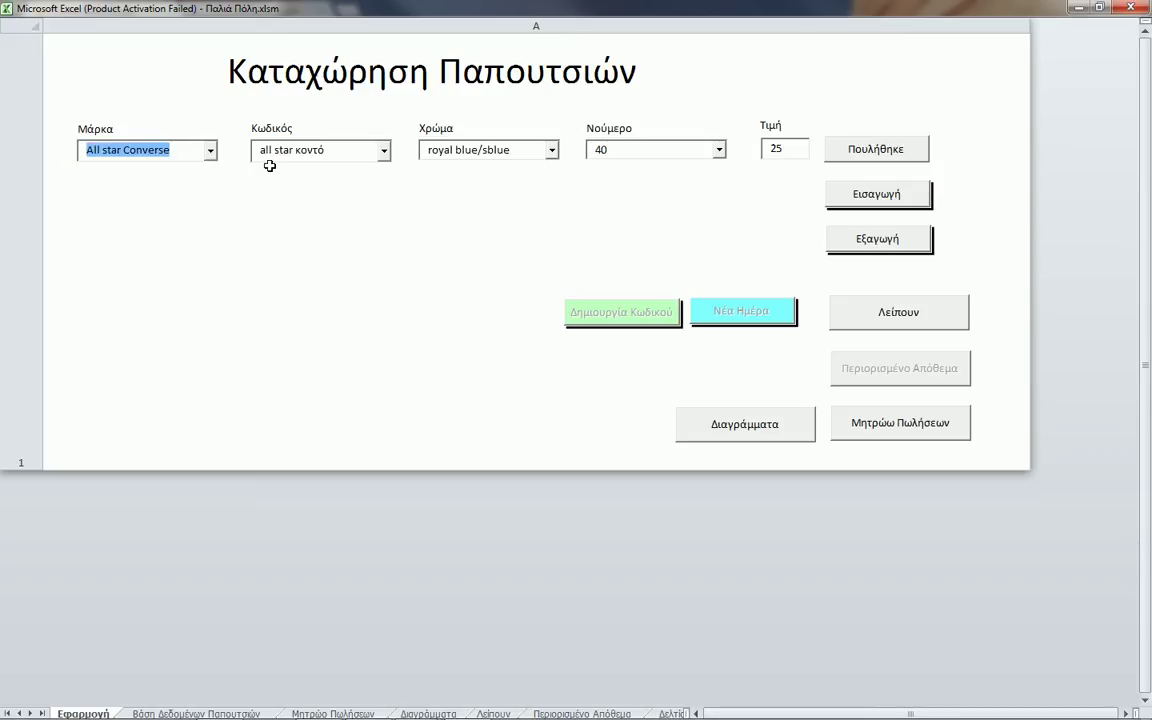
pyautogui.click(383, 150)
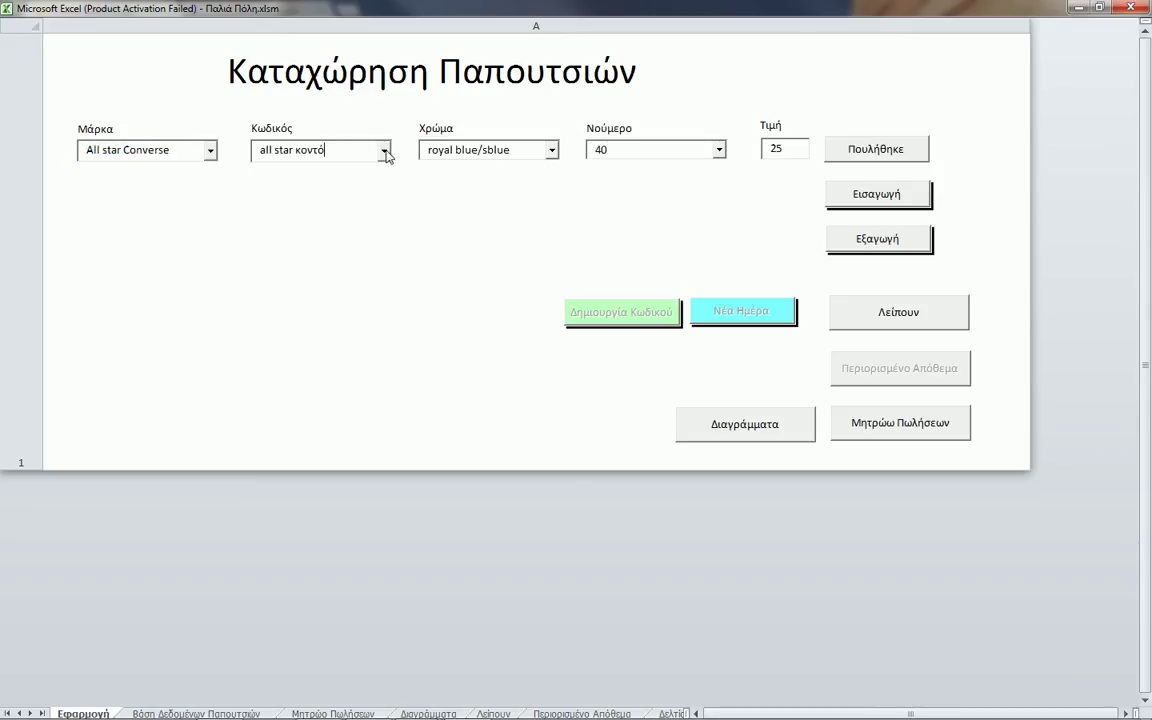
pyautogui.click(551, 152)
pyautogui.click(405, 210)
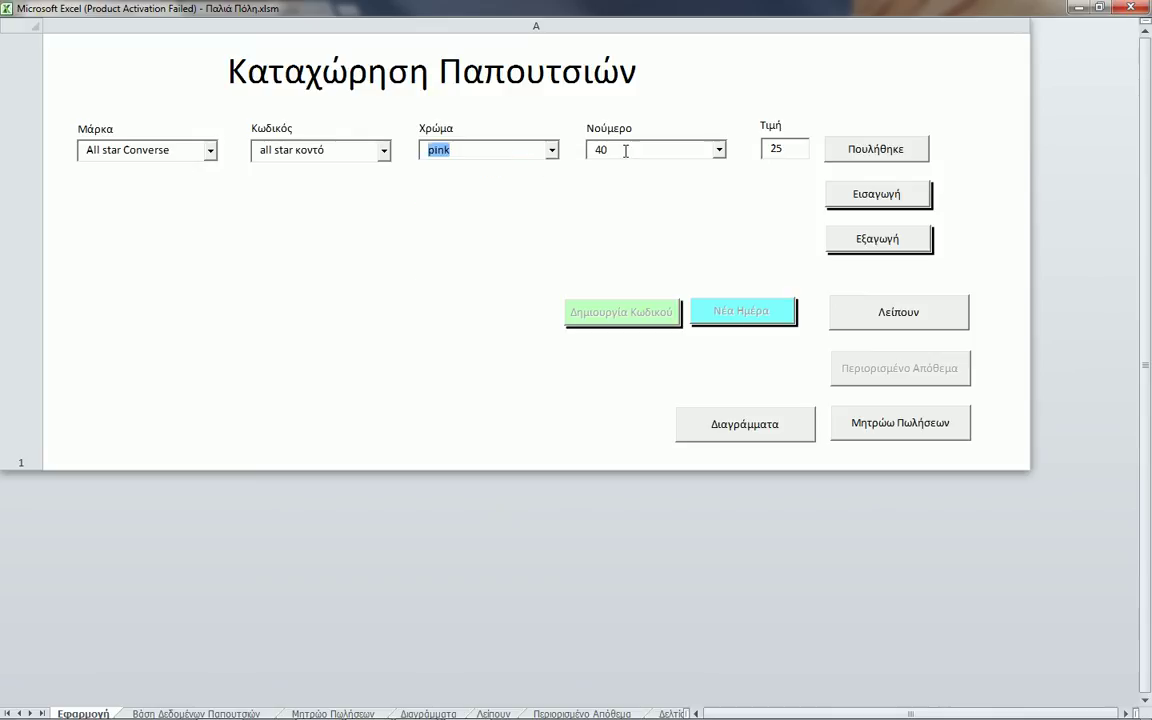
# Enter sizes 38, 39, 41 at price 25 and add them to stock, confirming.
pyautogui.click(627, 148)
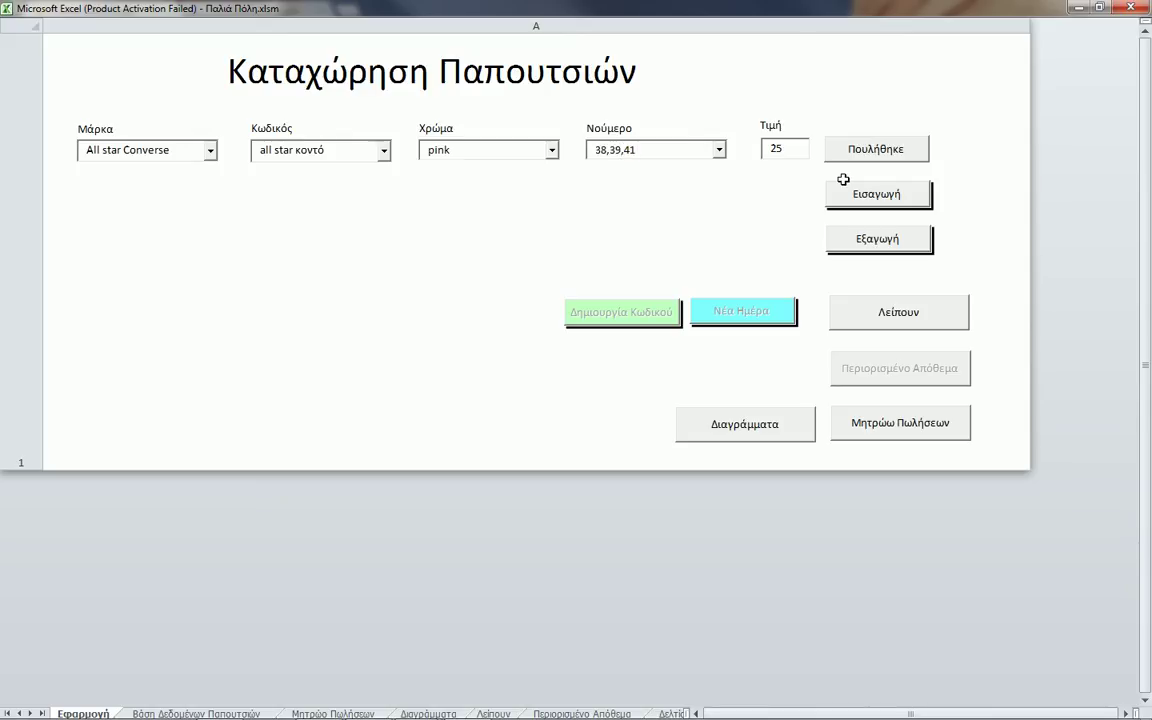
pyautogui.click(879, 197)
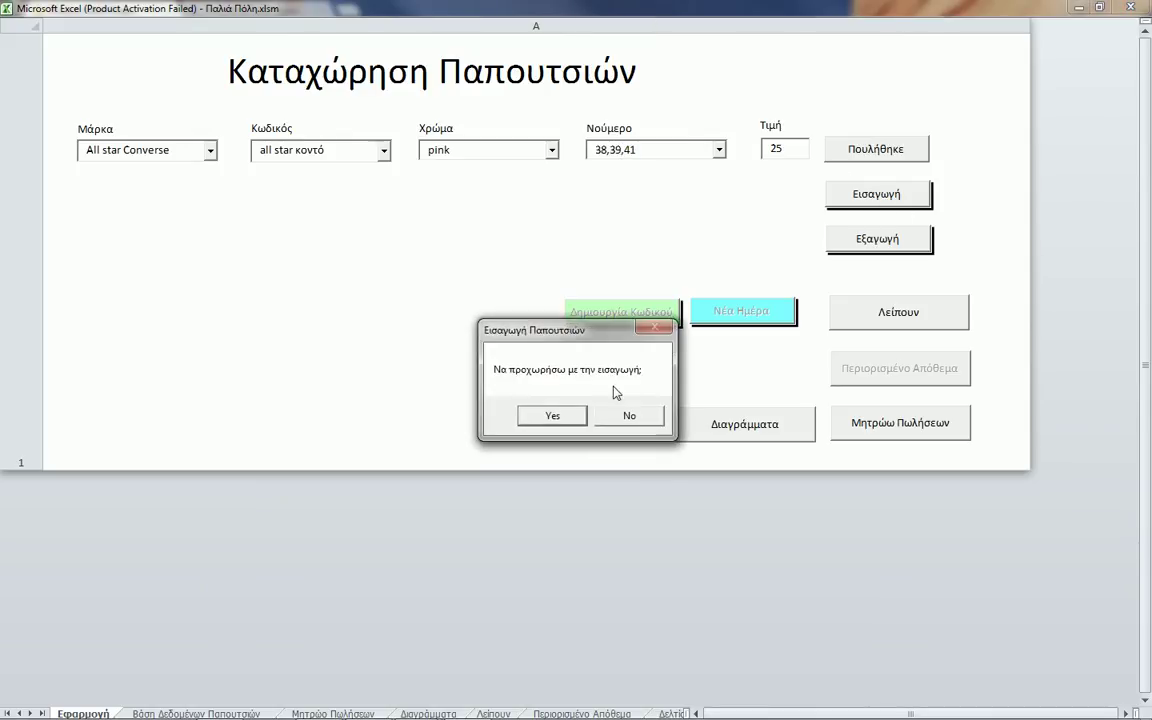
pyautogui.click(553, 416)
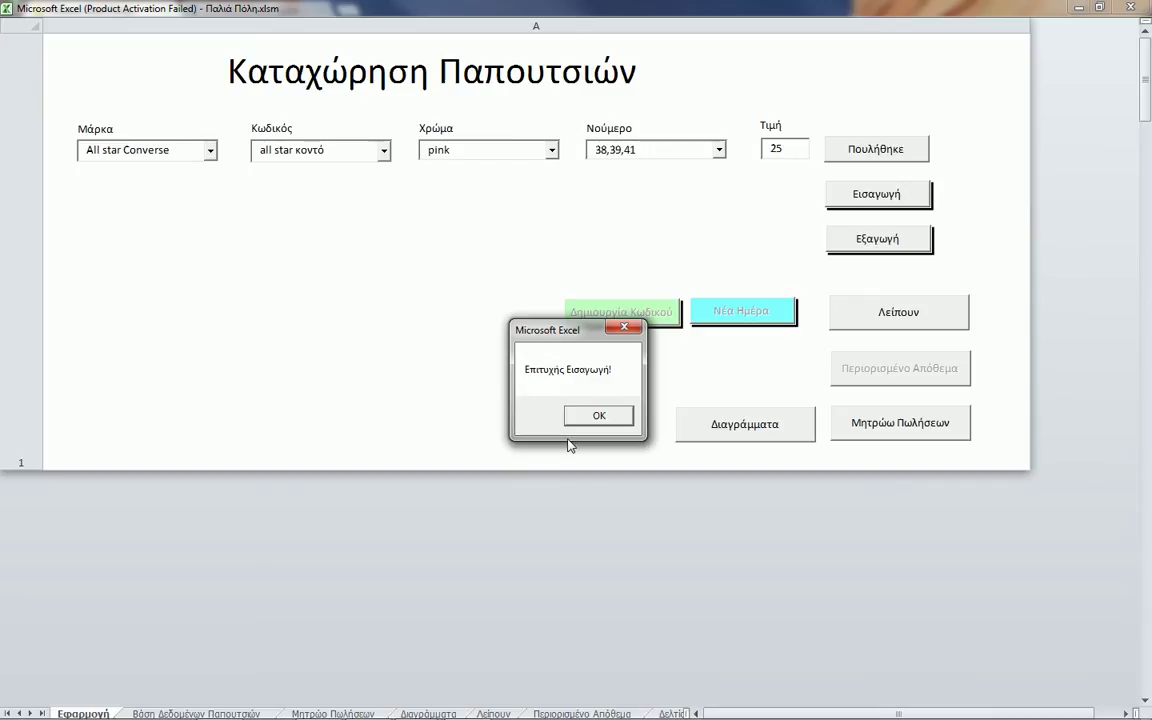
pyautogui.click(599, 416)
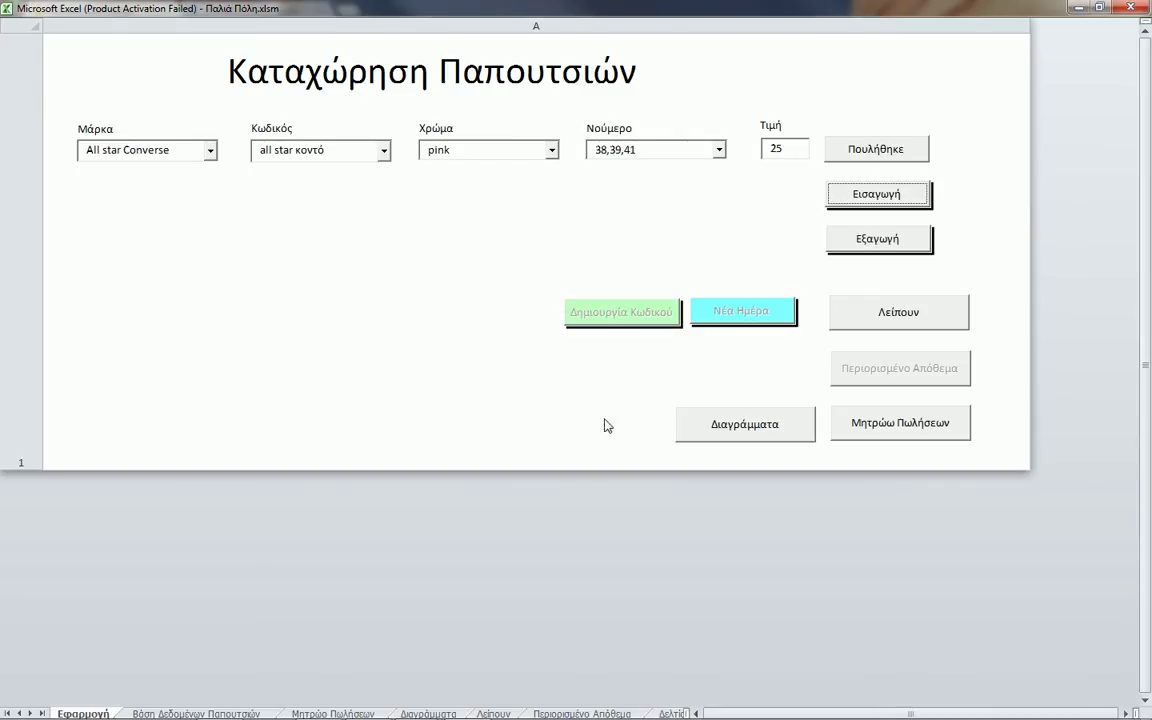
# Take the pink sizes 38, 39, 41 out of stock, cancelling once before confirming.
pyautogui.click(891, 243)
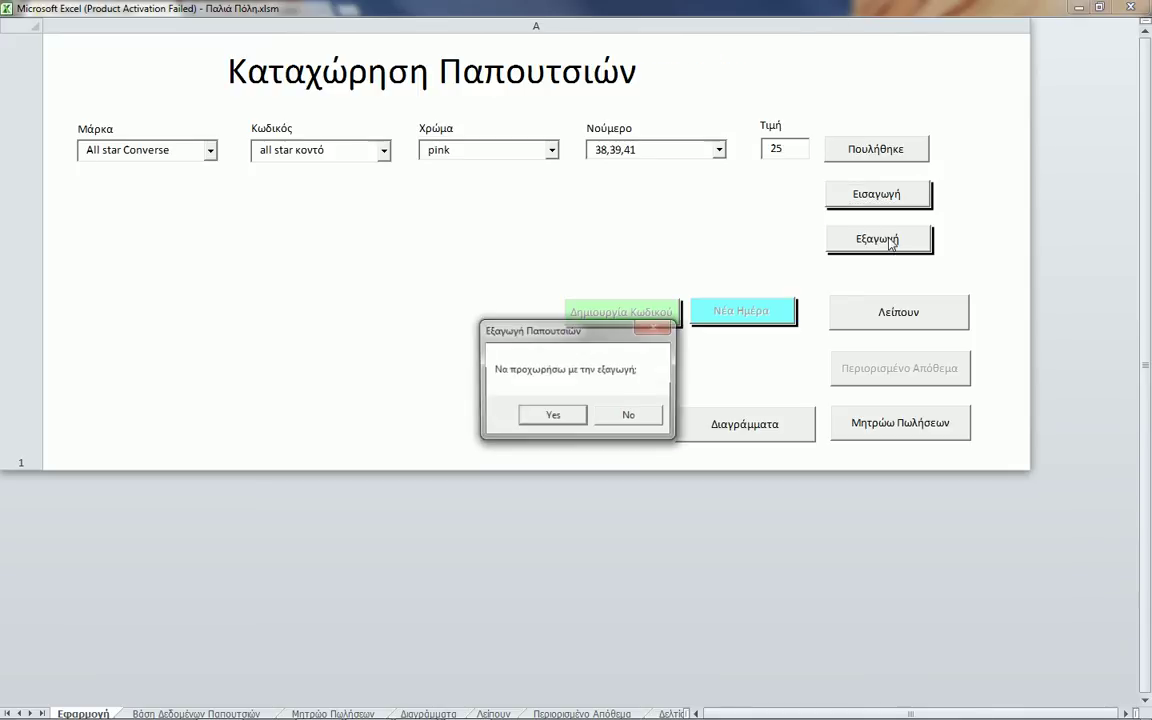
pyautogui.click(642, 414)
pyautogui.click(850, 248)
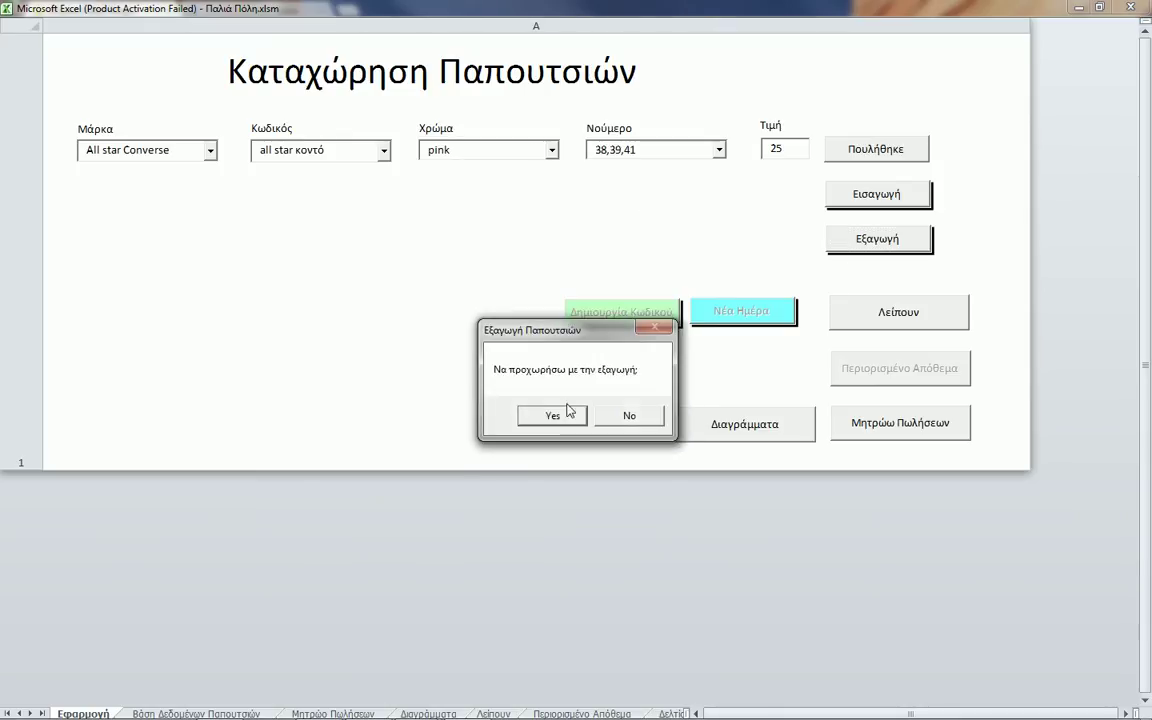
pyautogui.click(566, 413)
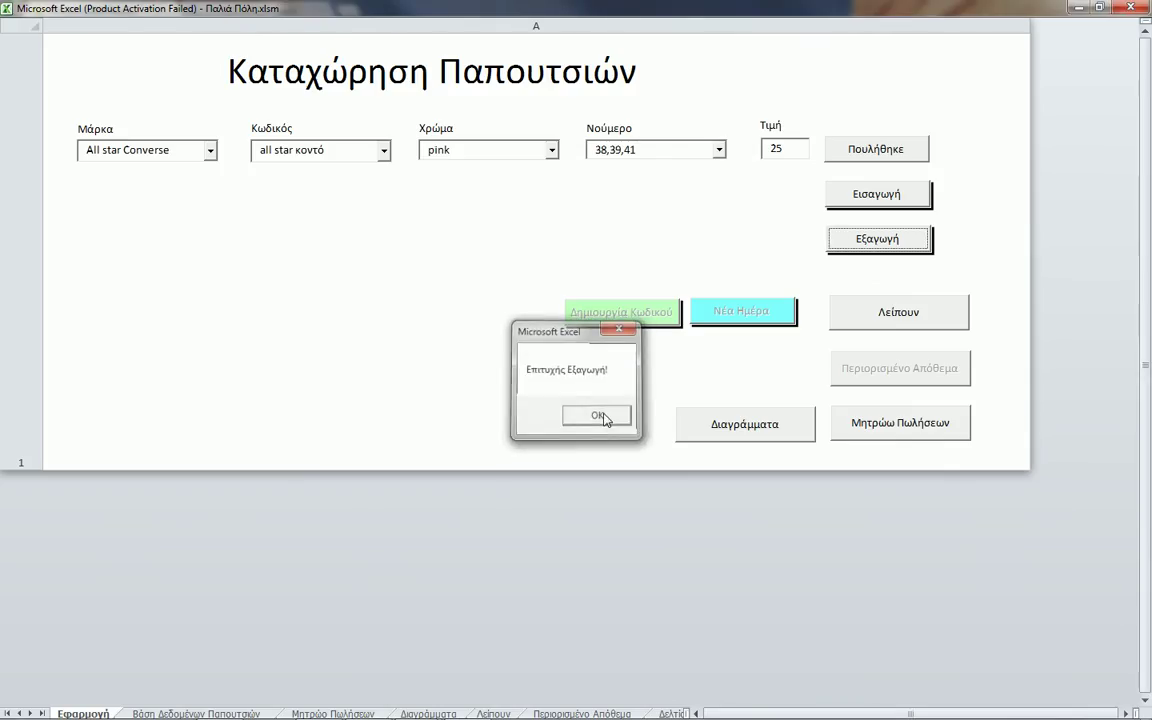
pyautogui.click(612, 417)
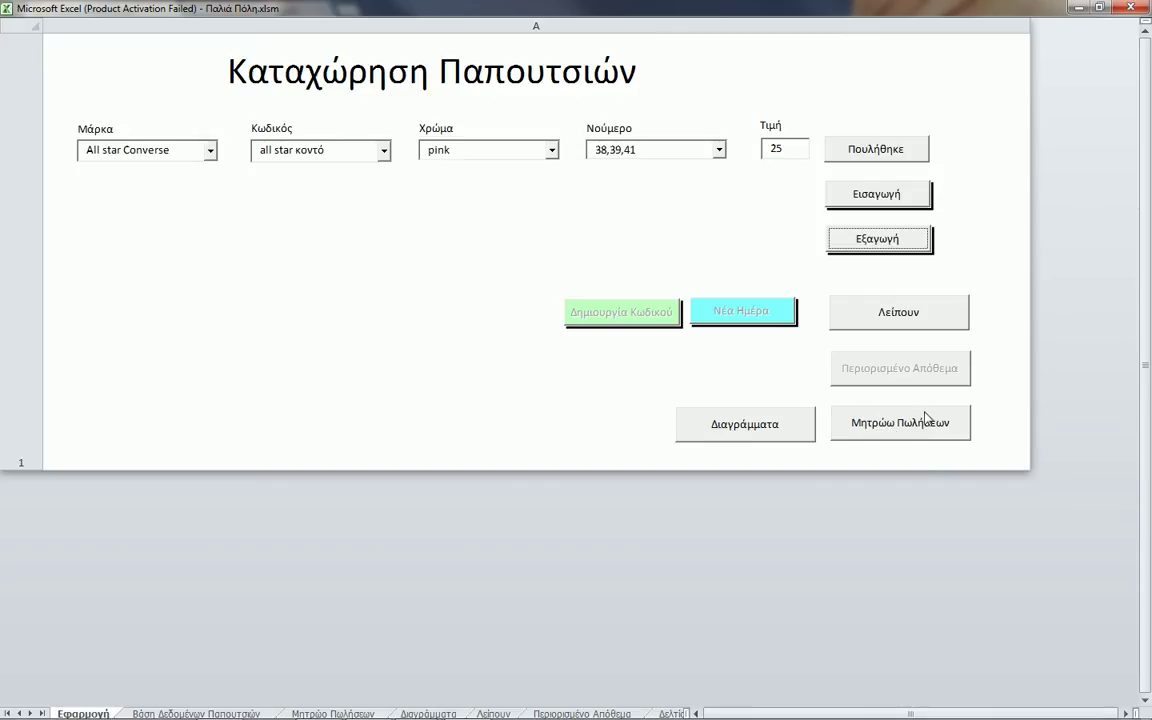
# On Λείπουν, view missing sizes for all star κοντό, all star μποτάκι, ugg-κοντή με κουμπί and wh18-9.
pyautogui.click(899, 313)
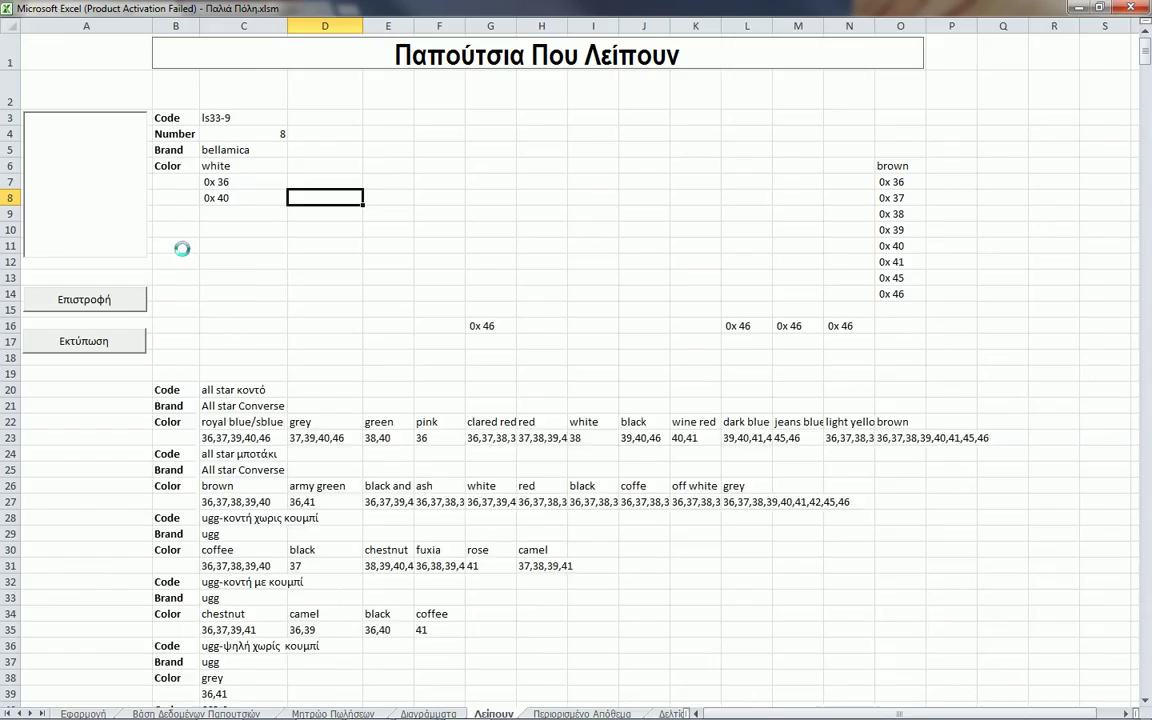
pyautogui.click(75, 120)
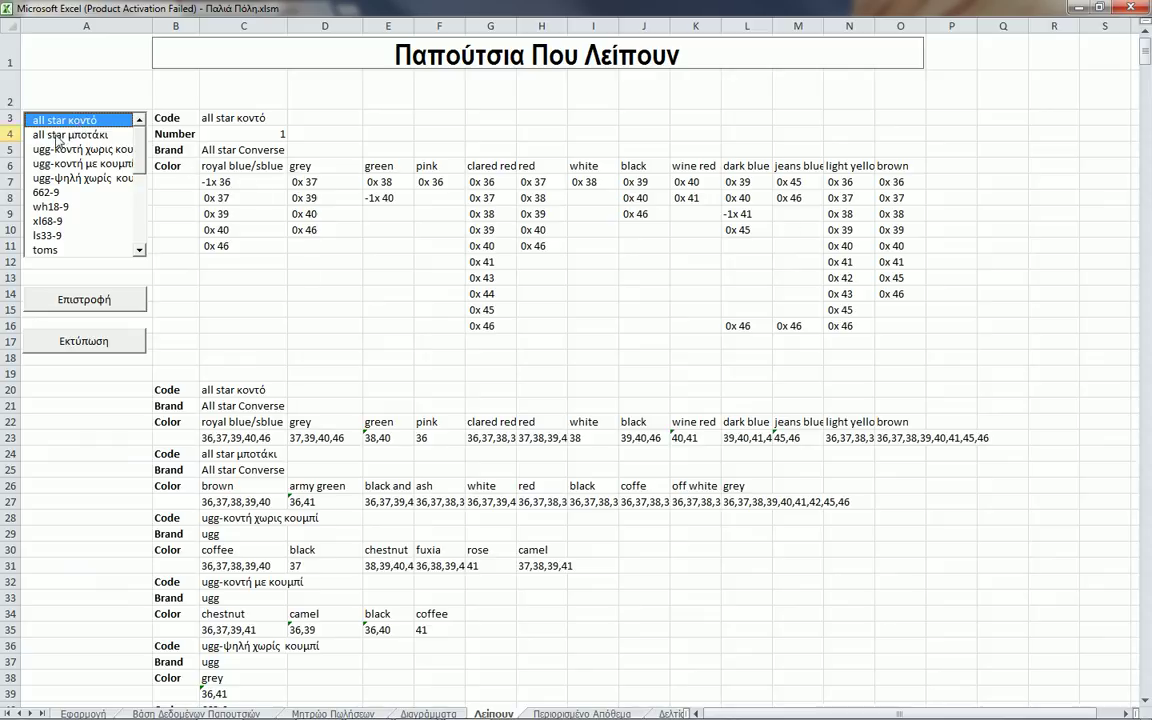
pyautogui.click(53, 132)
pyautogui.click(90, 163)
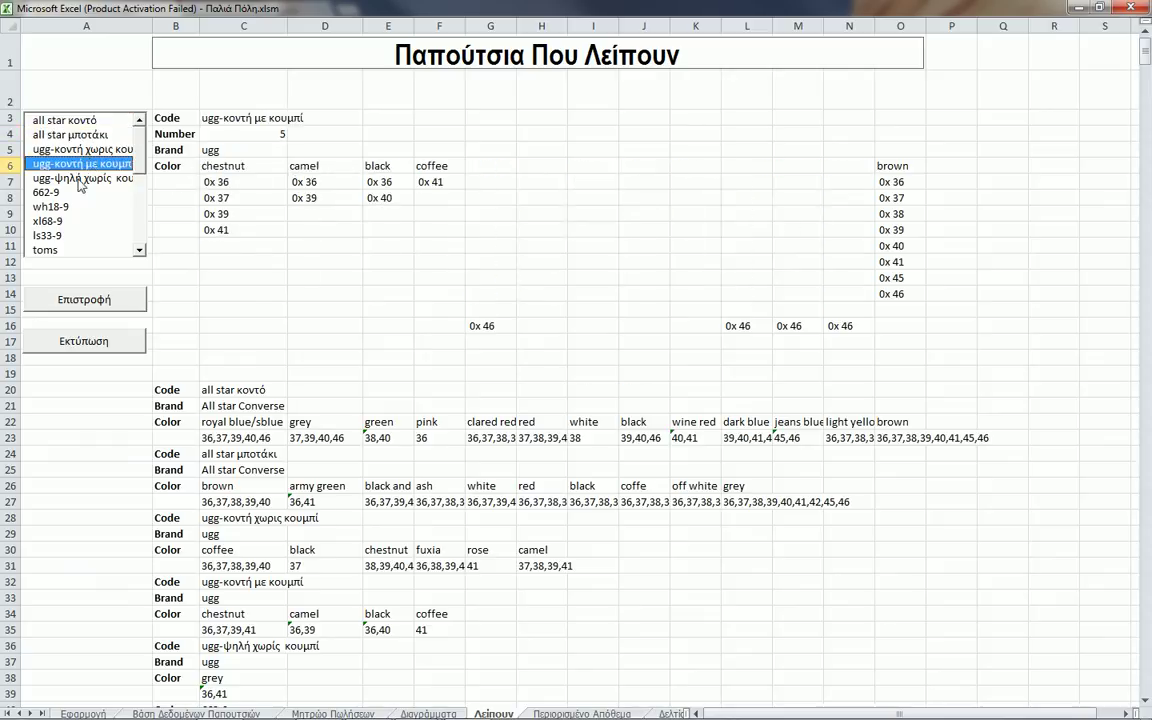
pyautogui.click(85, 206)
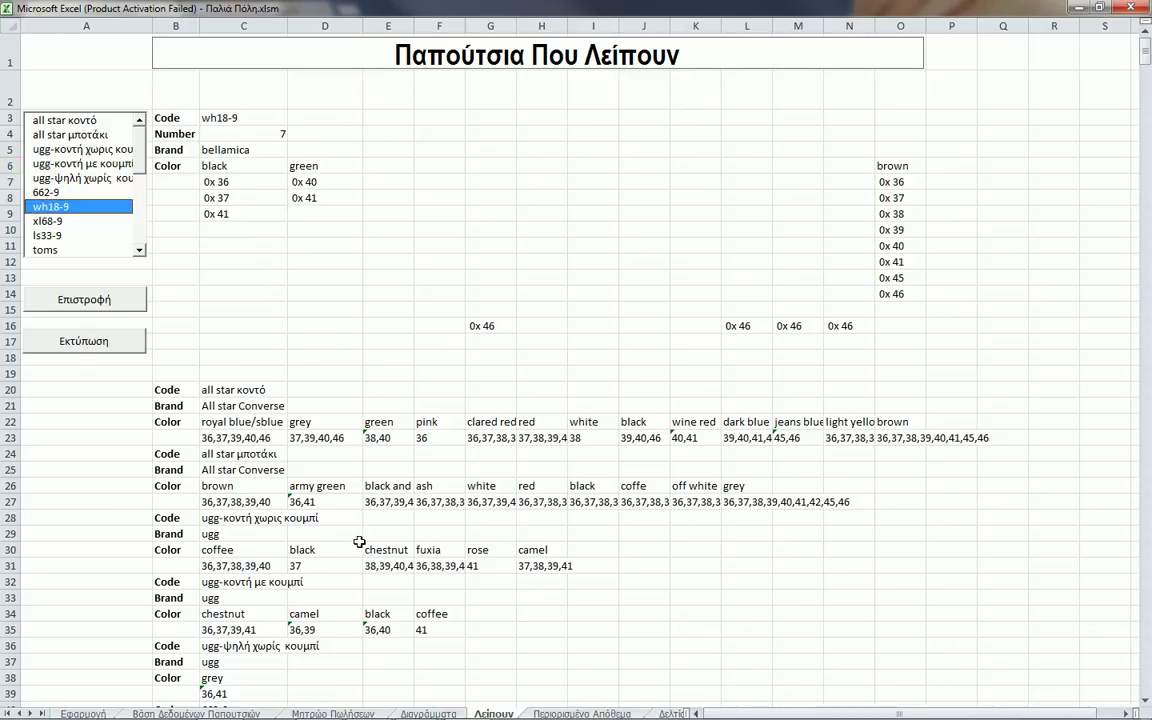
# Inspect overview cells C20–C23, including all star κοντό and All star Converse, then go back.
pyautogui.click(265, 437)
pyautogui.scroll(-13, 260, 420)
pyautogui.scroll(13, 264, 421)
pyautogui.click(240, 390)
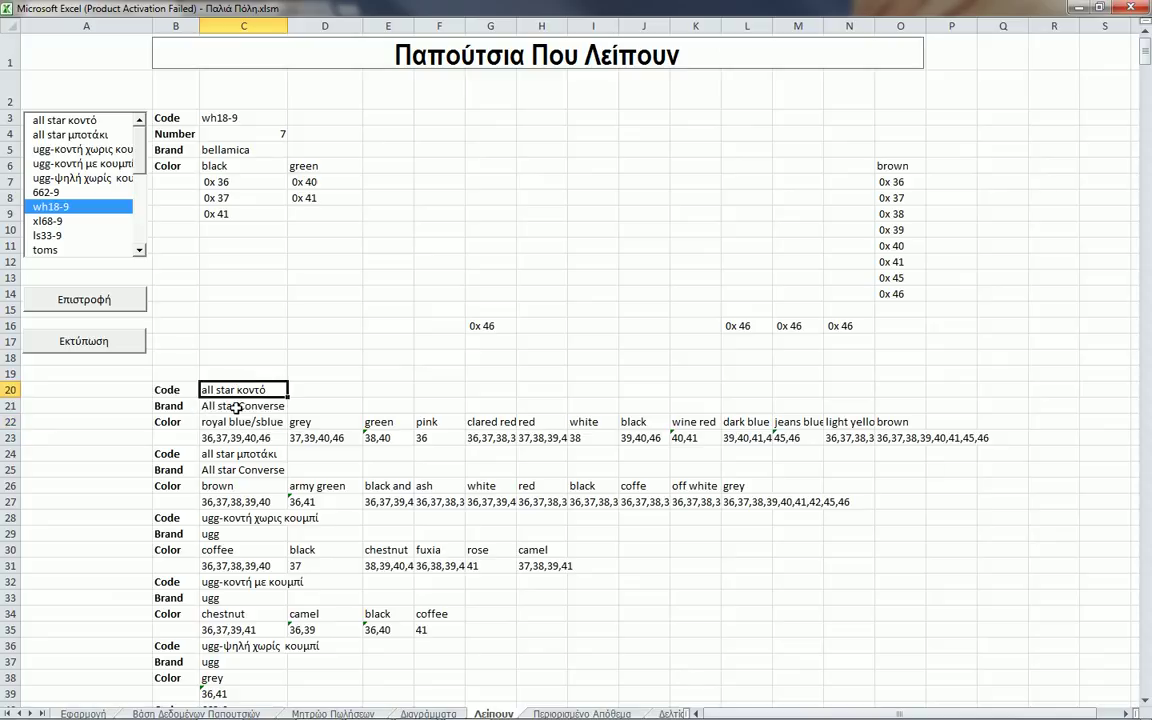
pyautogui.click(236, 407)
pyautogui.click(86, 300)
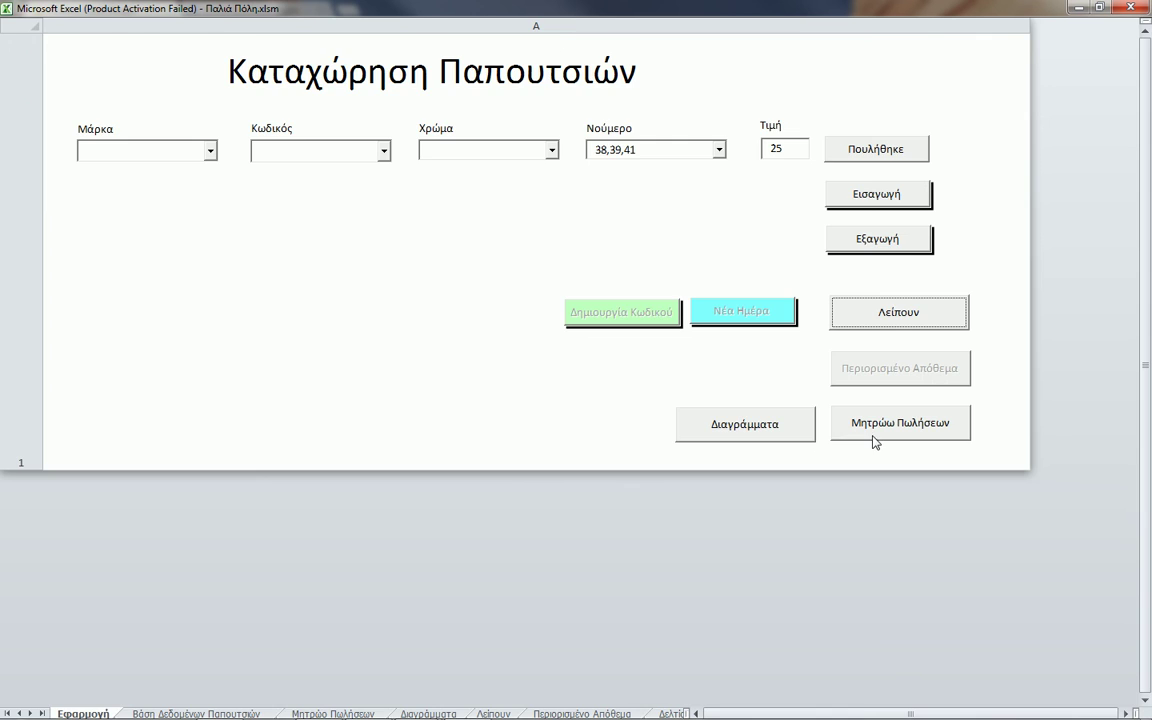
# Glance at the latest sales register entries, then open Διαγράμματα from the entry form.
pyautogui.click(876, 441)
pyautogui.scroll(20, 455, 380)
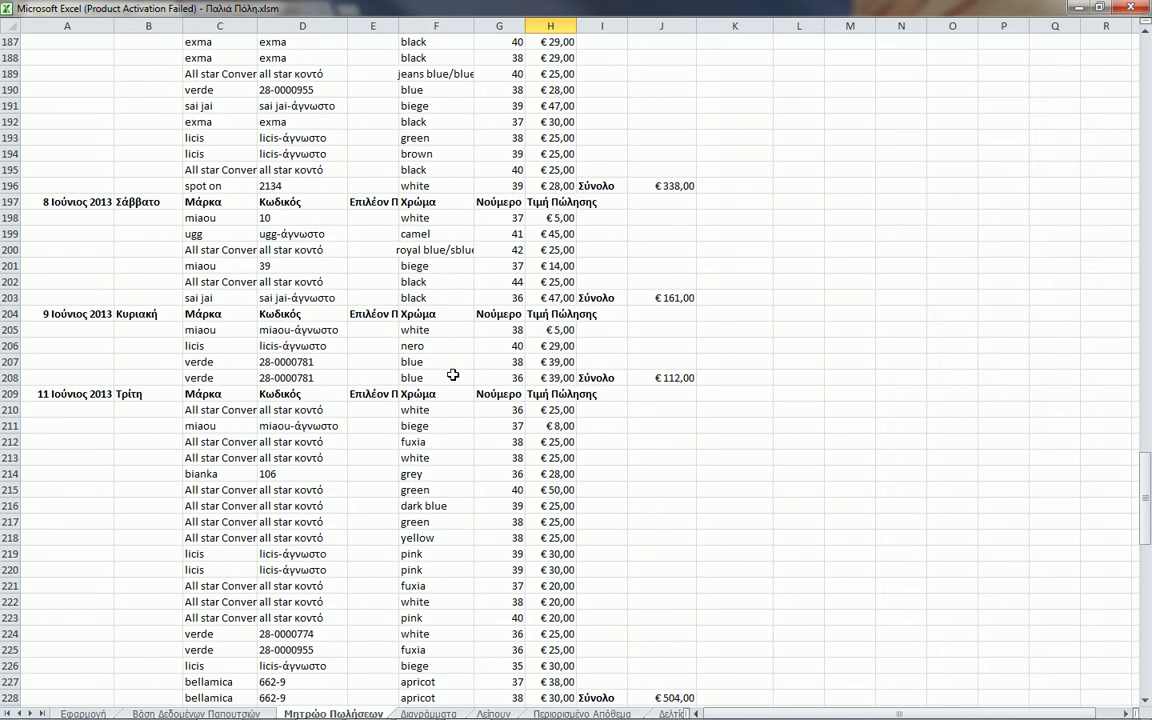
pyautogui.scroll(4, 452, 372)
pyautogui.scroll(-20, 448, 385)
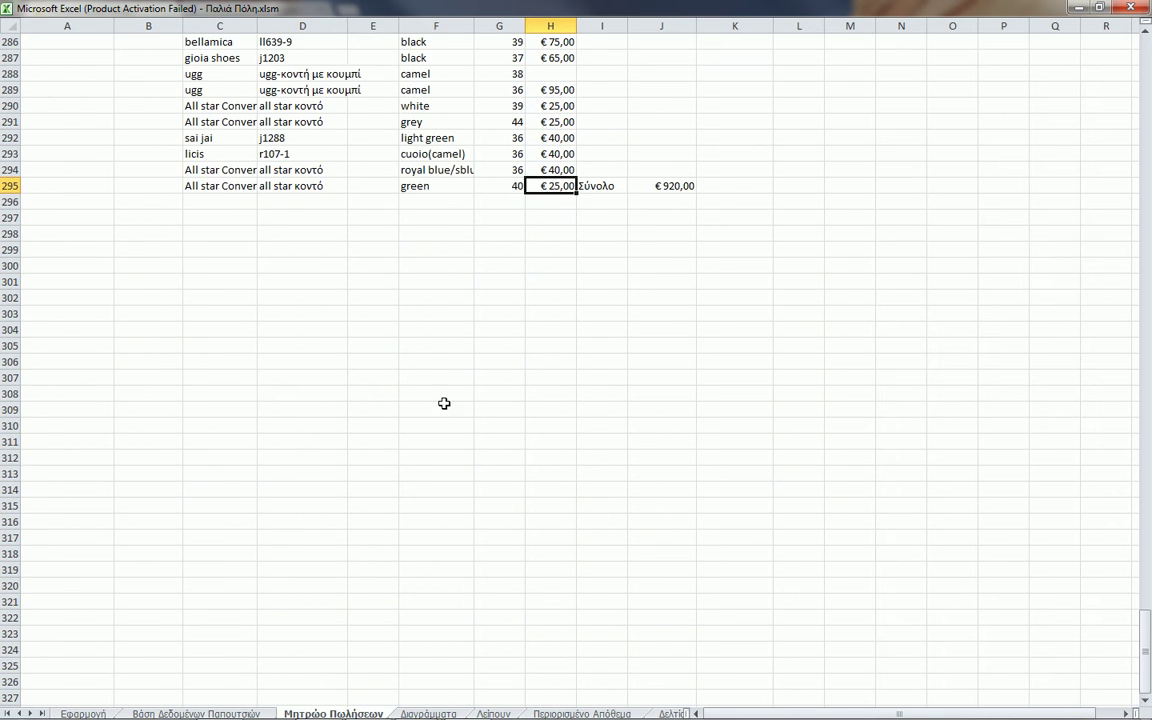
pyautogui.scroll(5, 444, 403)
pyautogui.click(83, 713)
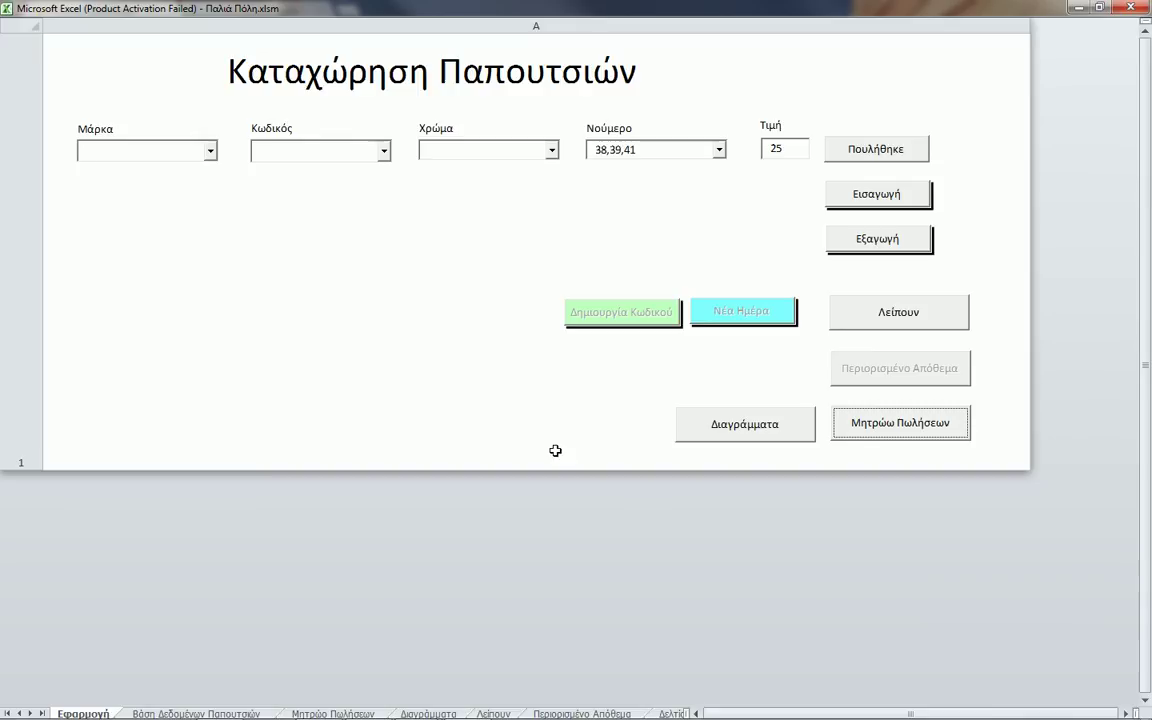
pyautogui.click(755, 430)
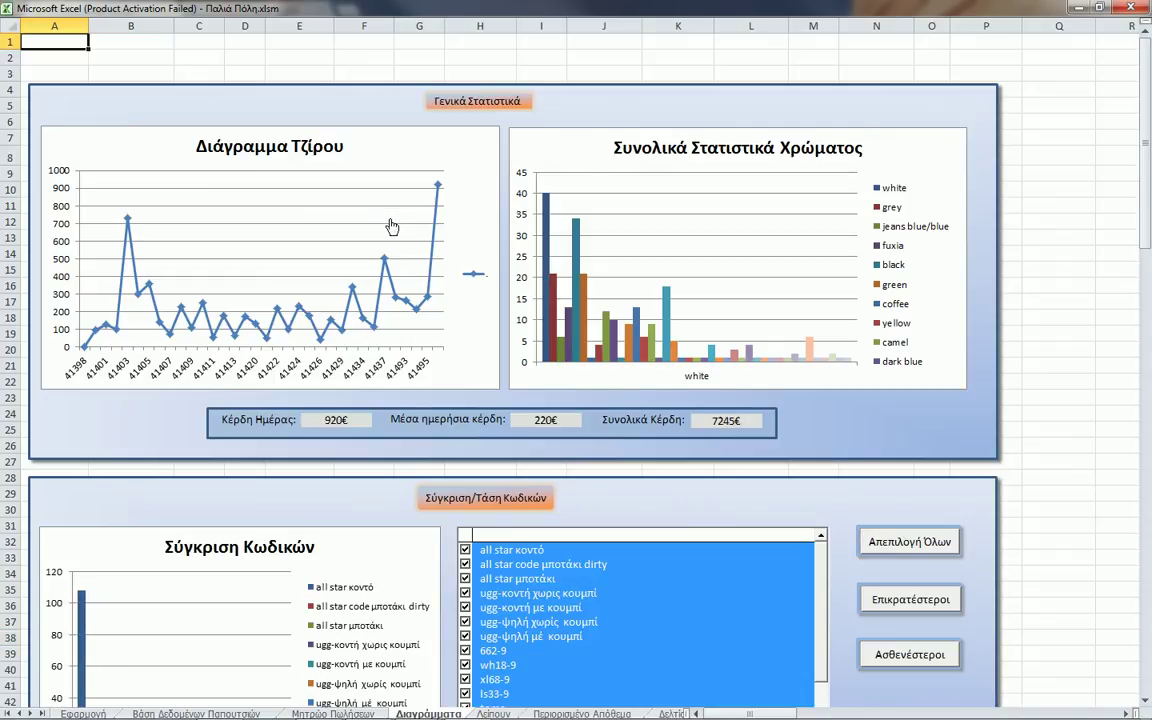
# Bring up the editing menu for the Διάγραμμα Τζίρου turnover line series.
pyautogui.click(1042, 190)
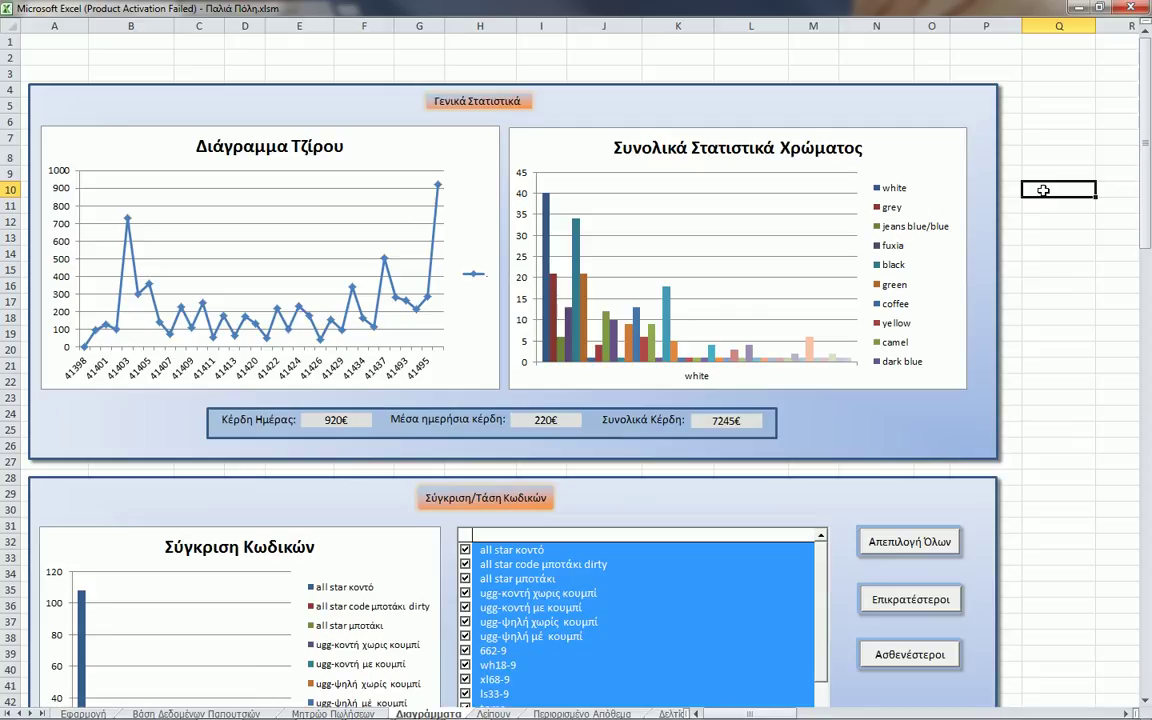
pyautogui.click(292, 53)
pyautogui.click(254, 52)
pyautogui.click(226, 39)
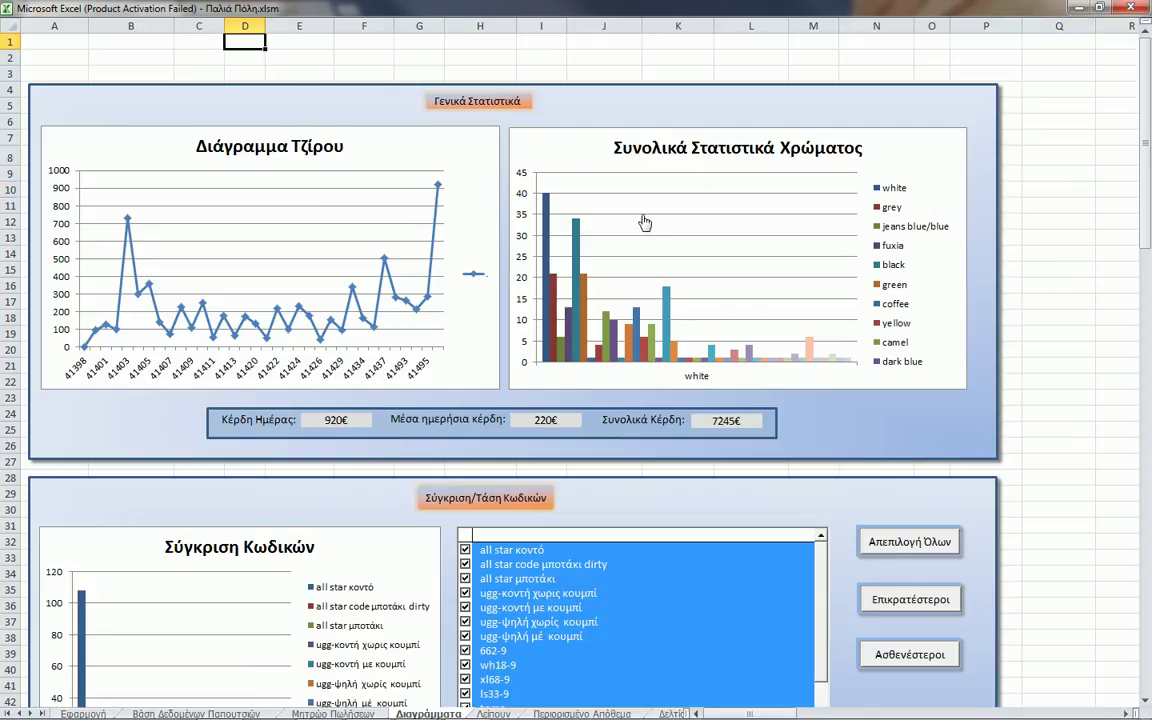
pyautogui.scroll(-3, 512, 241)
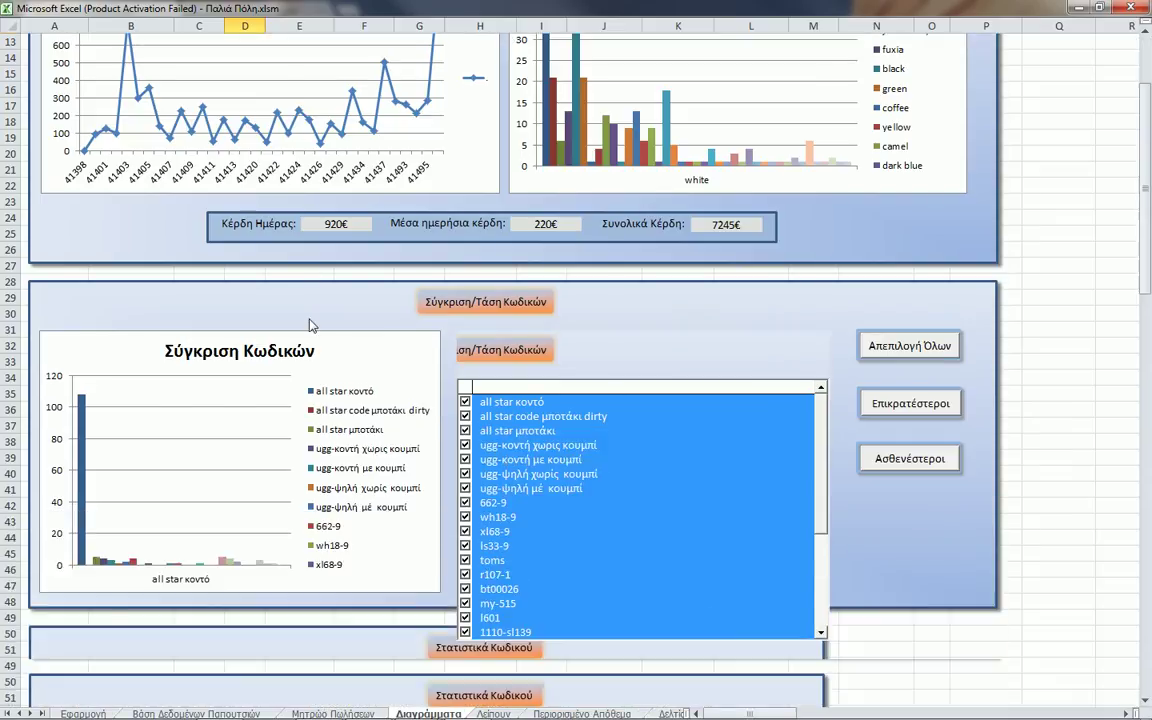
pyautogui.scroll(3, 352, 278)
pyautogui.rightClick(355, 295)
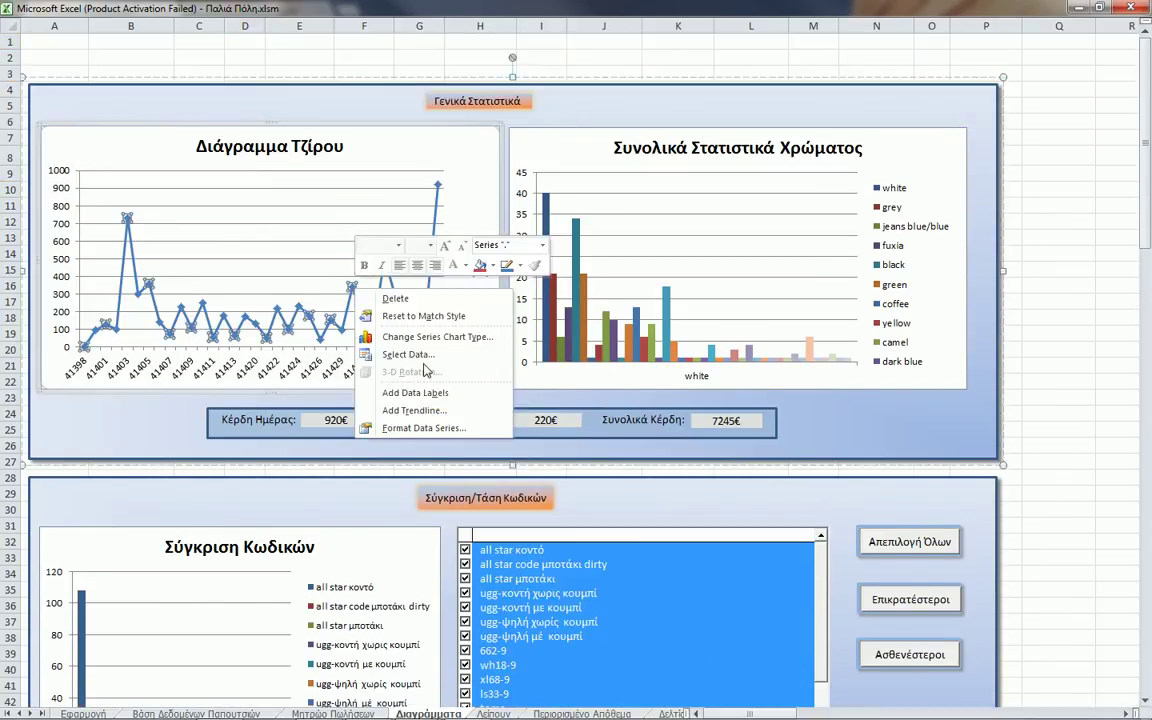
pyautogui.click(412, 356)
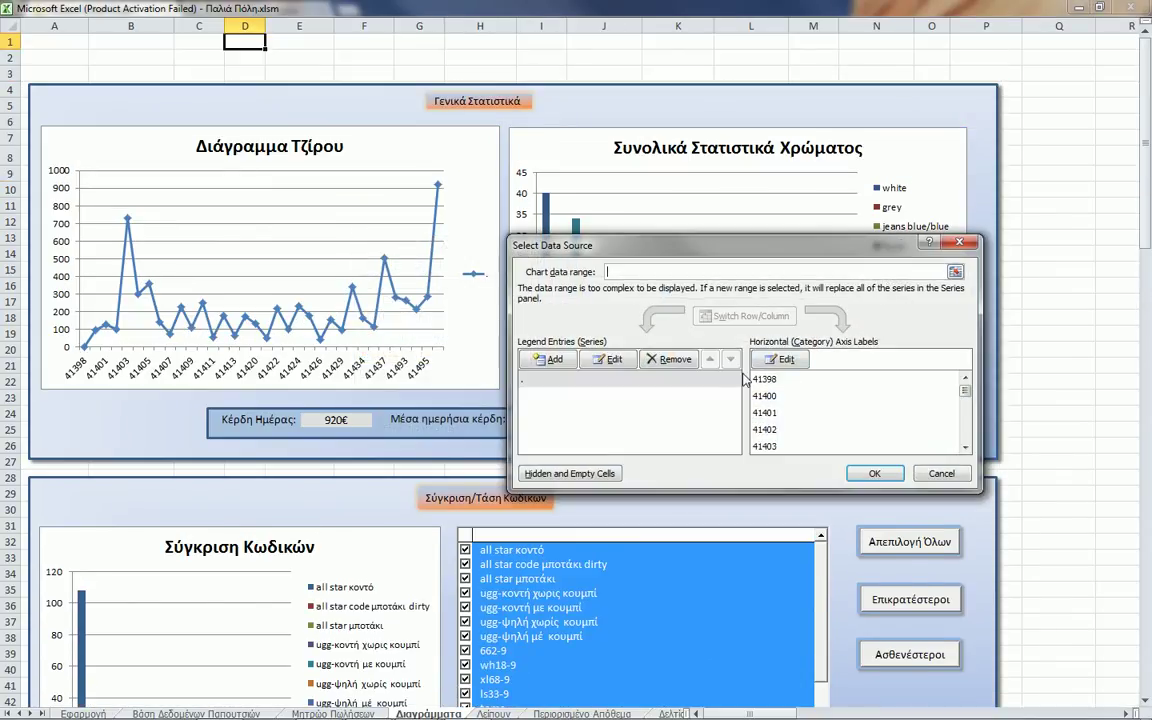
pyautogui.click(779, 359)
pyautogui.click(66, 218)
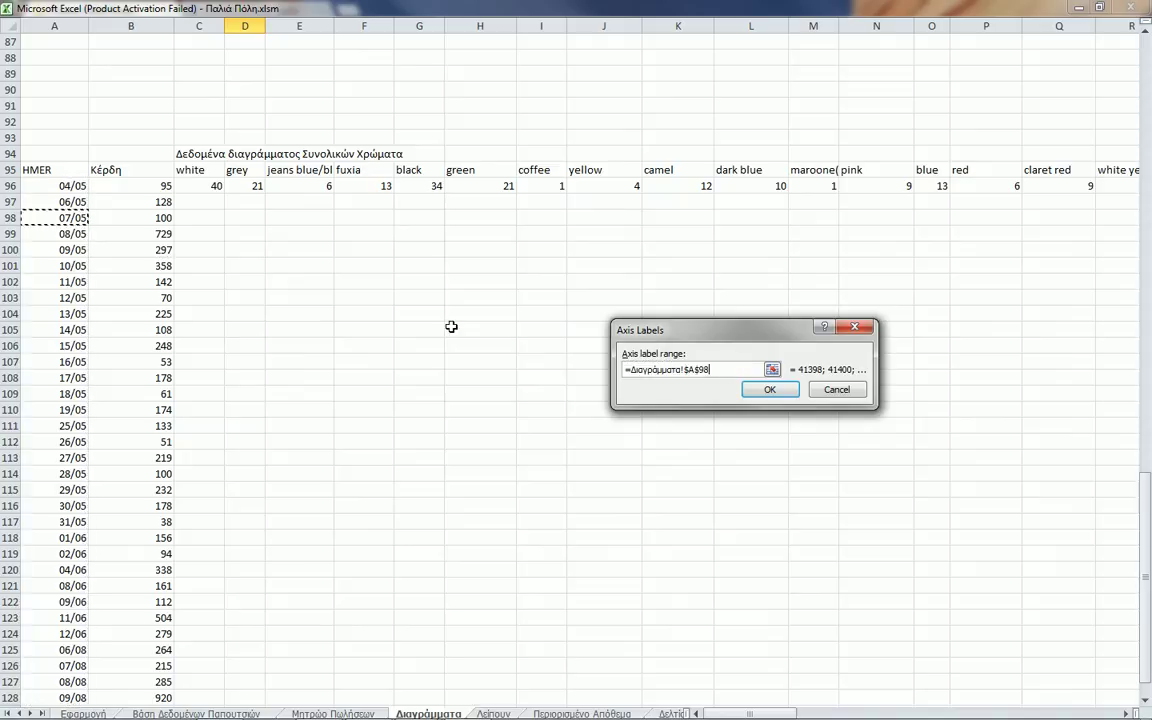
pyautogui.click(843, 389)
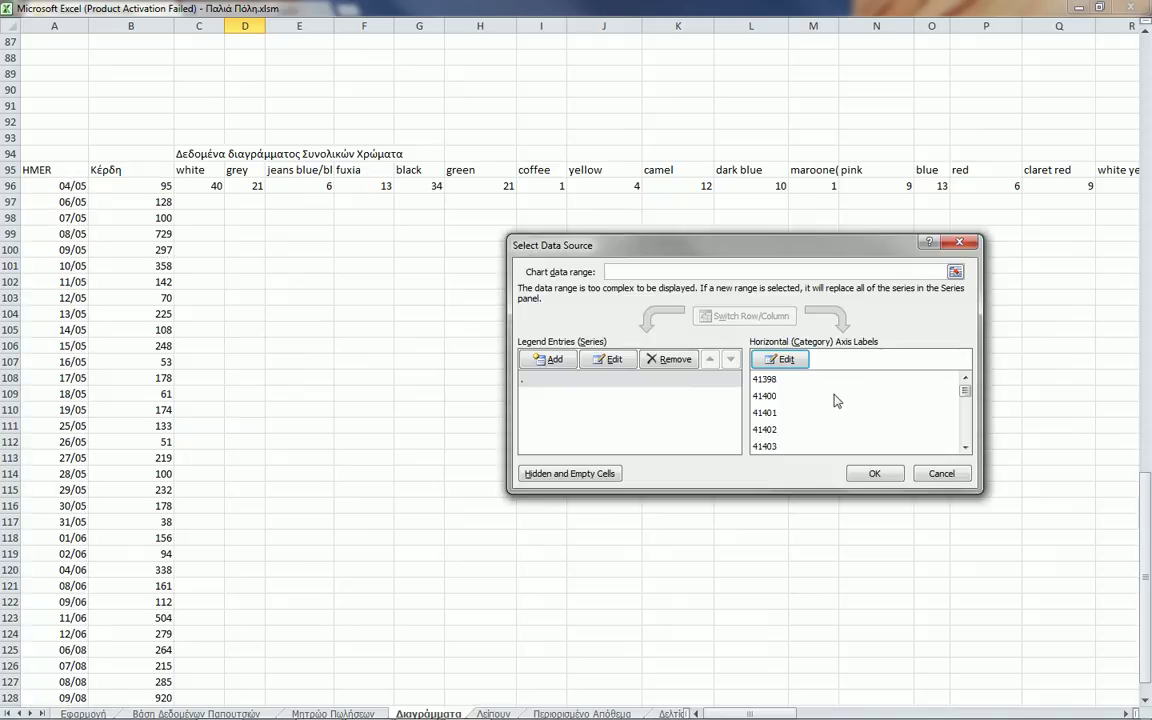
pyautogui.click(941, 473)
pyautogui.scroll(9, 340, 367)
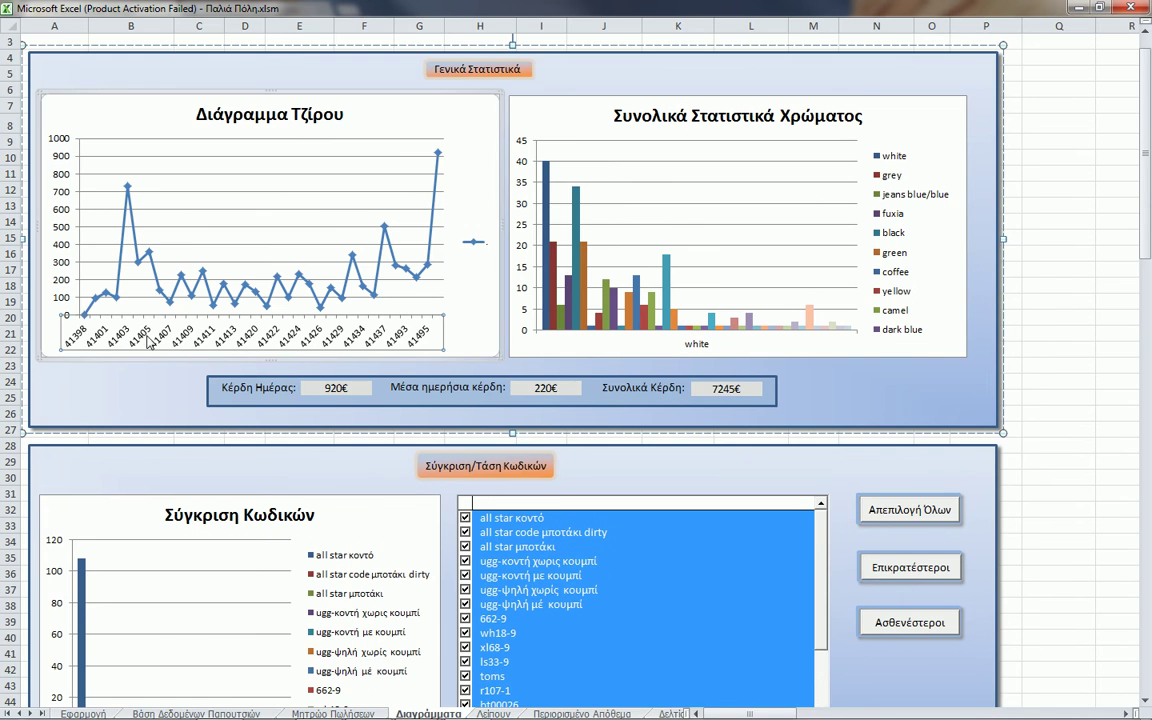
pyautogui.scroll(-19, 200, 345)
pyautogui.scroll(-6, 207, 368)
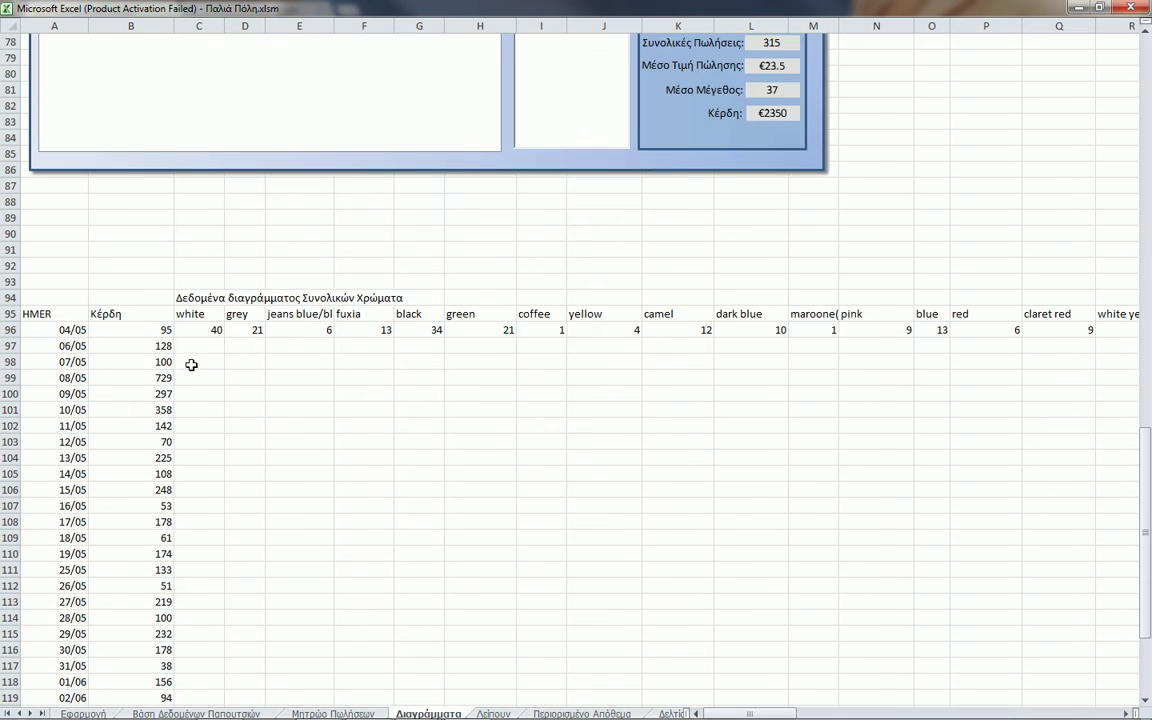
pyautogui.click(62, 328)
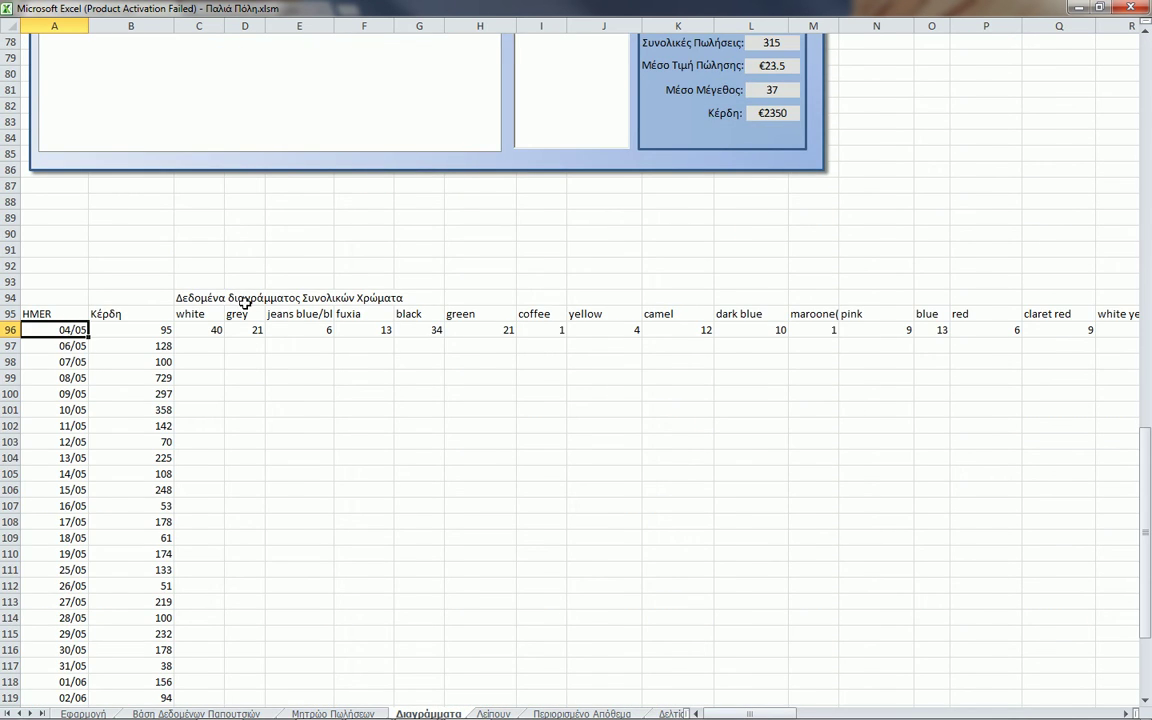
pyautogui.scroll(20, 437, 267)
pyautogui.scroll(2, 424, 292)
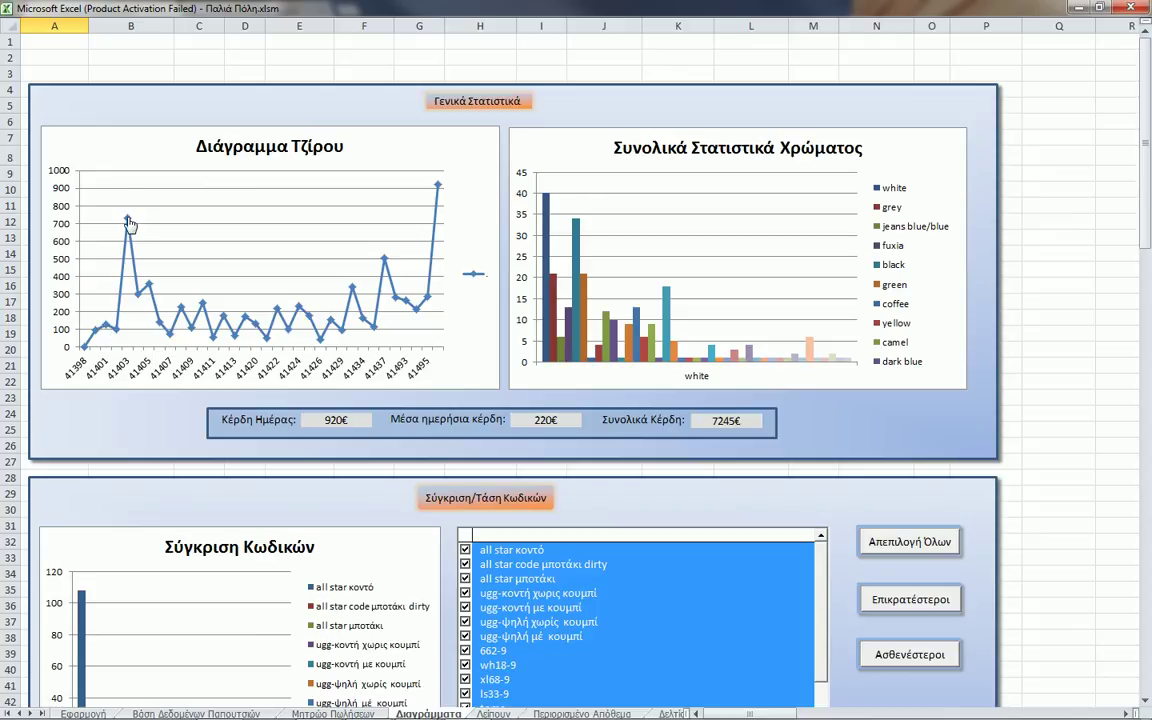
pyautogui.moveTo(129, 222)
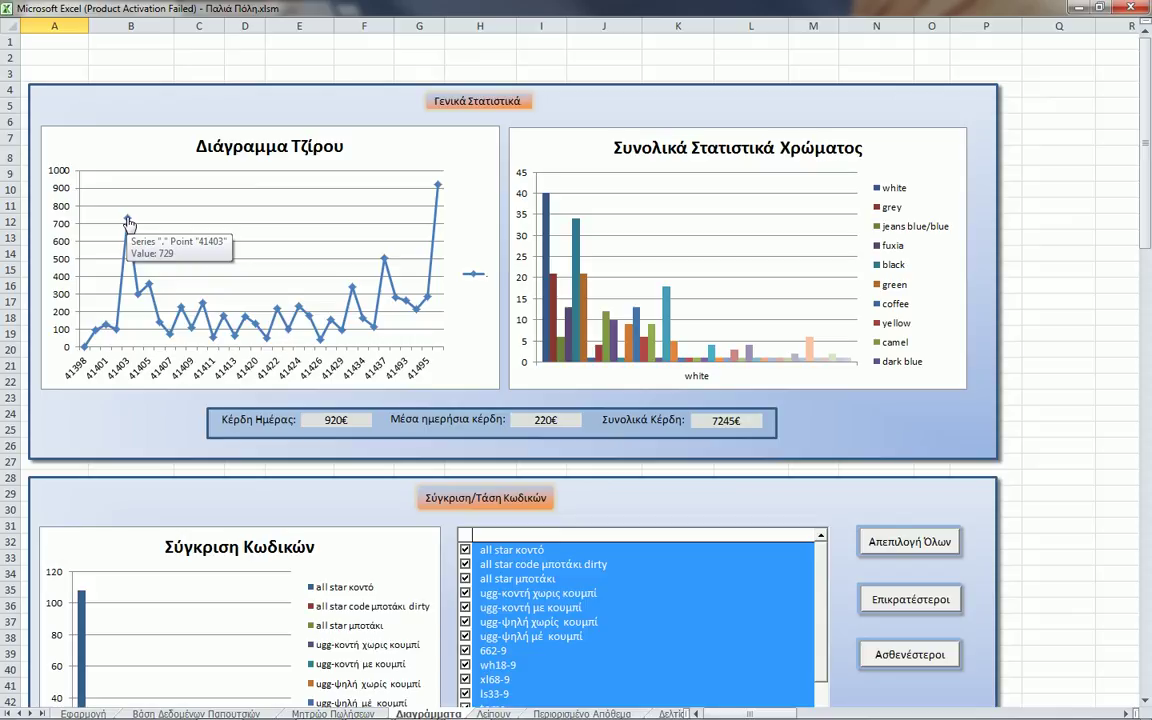
pyautogui.moveTo(141, 302)
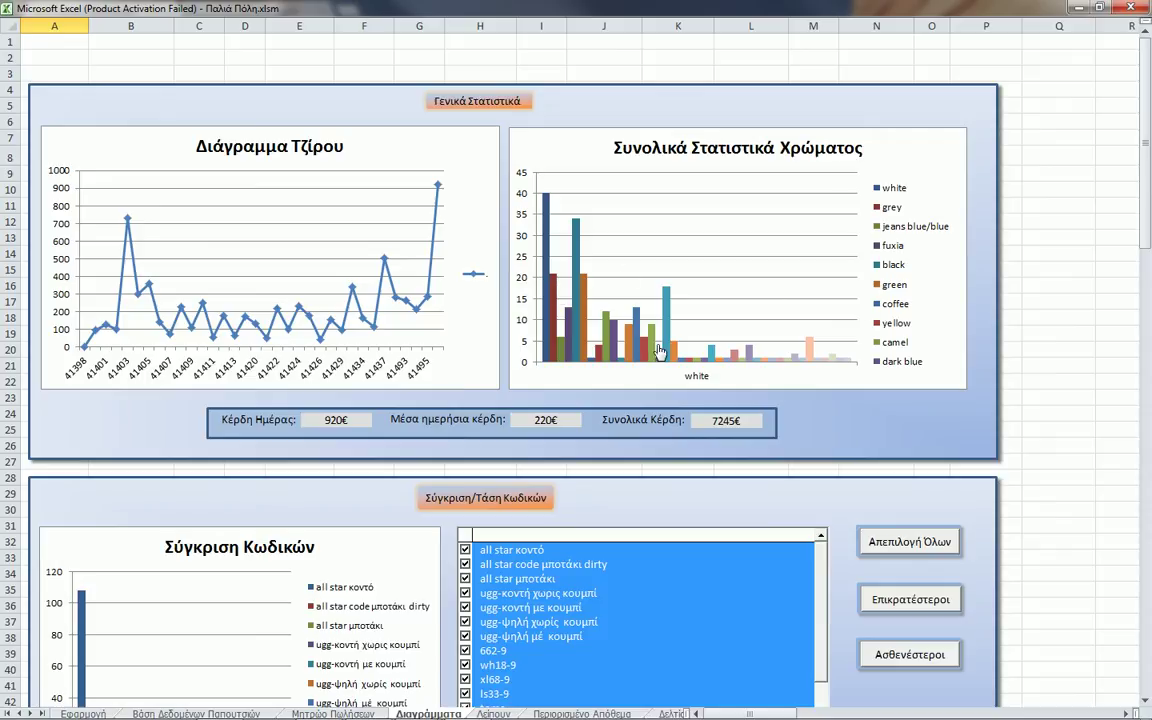
pyautogui.moveTo(546, 239)
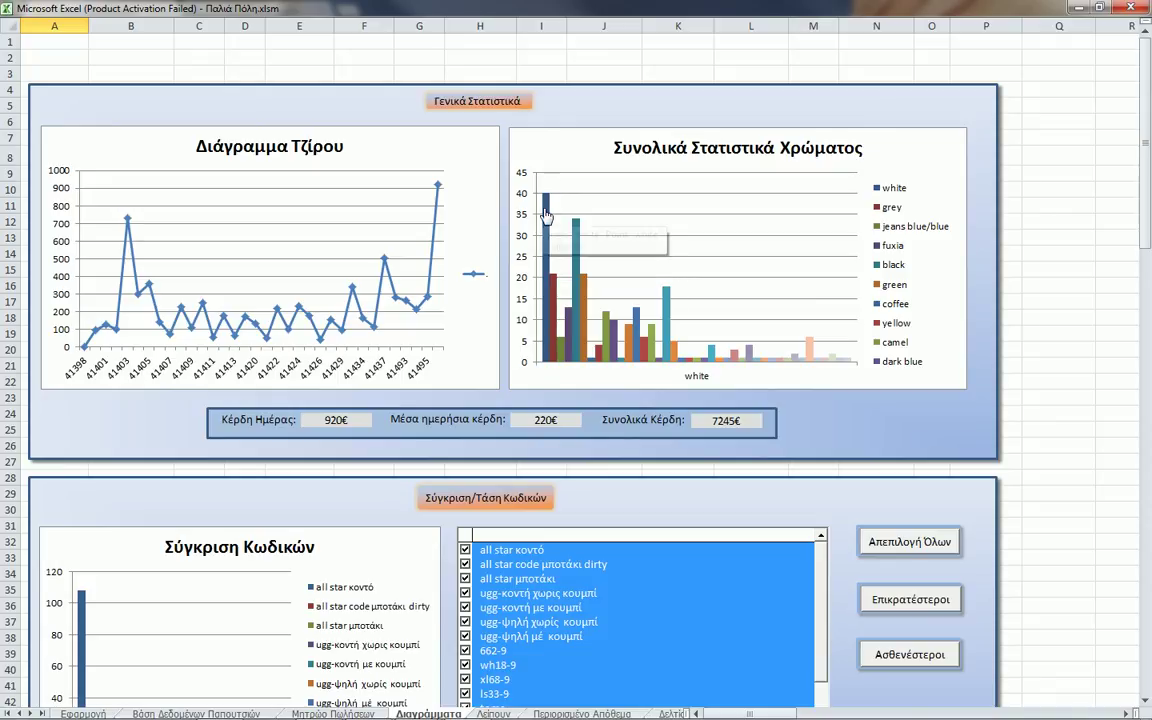
pyautogui.moveTo(547, 214)
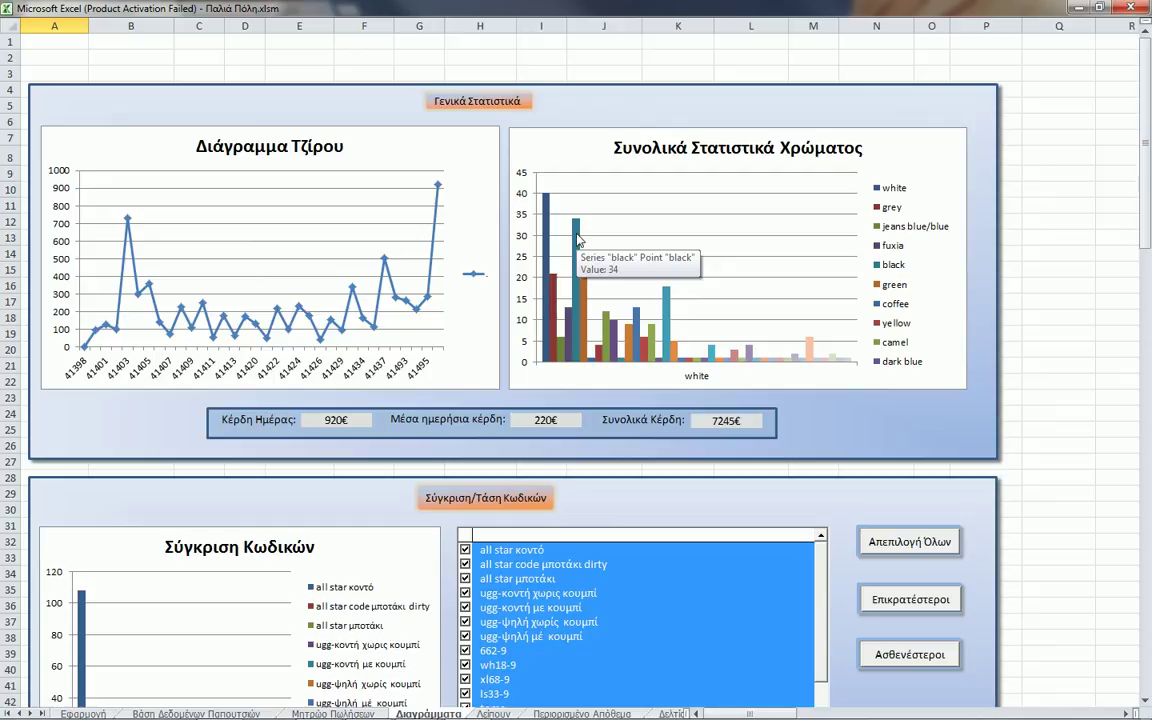
pyautogui.moveTo(554, 290)
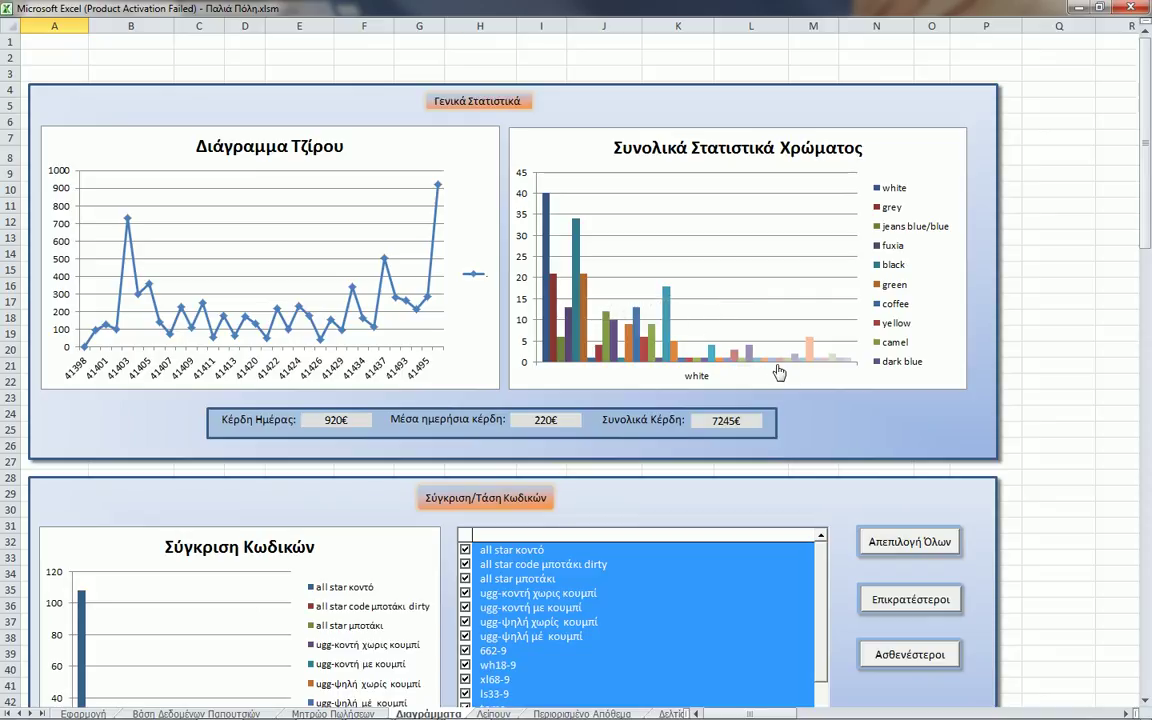
pyautogui.moveTo(797, 366)
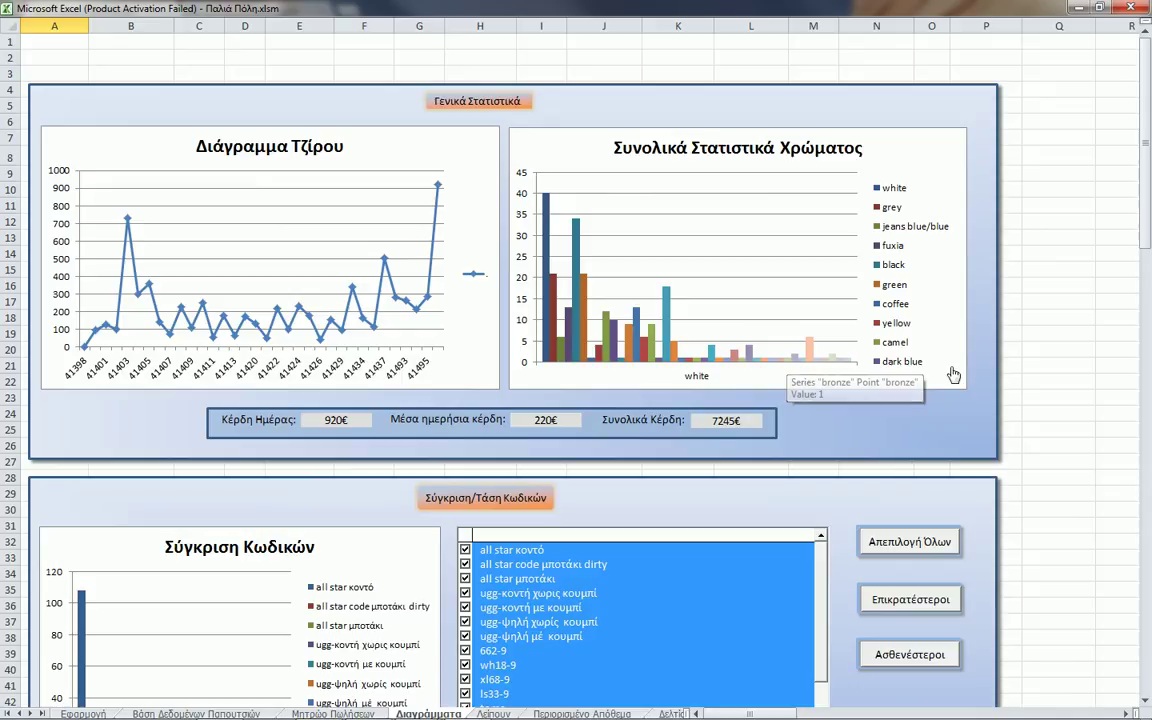
pyautogui.click(1040, 366)
pyautogui.scroll(-2, 1040, 366)
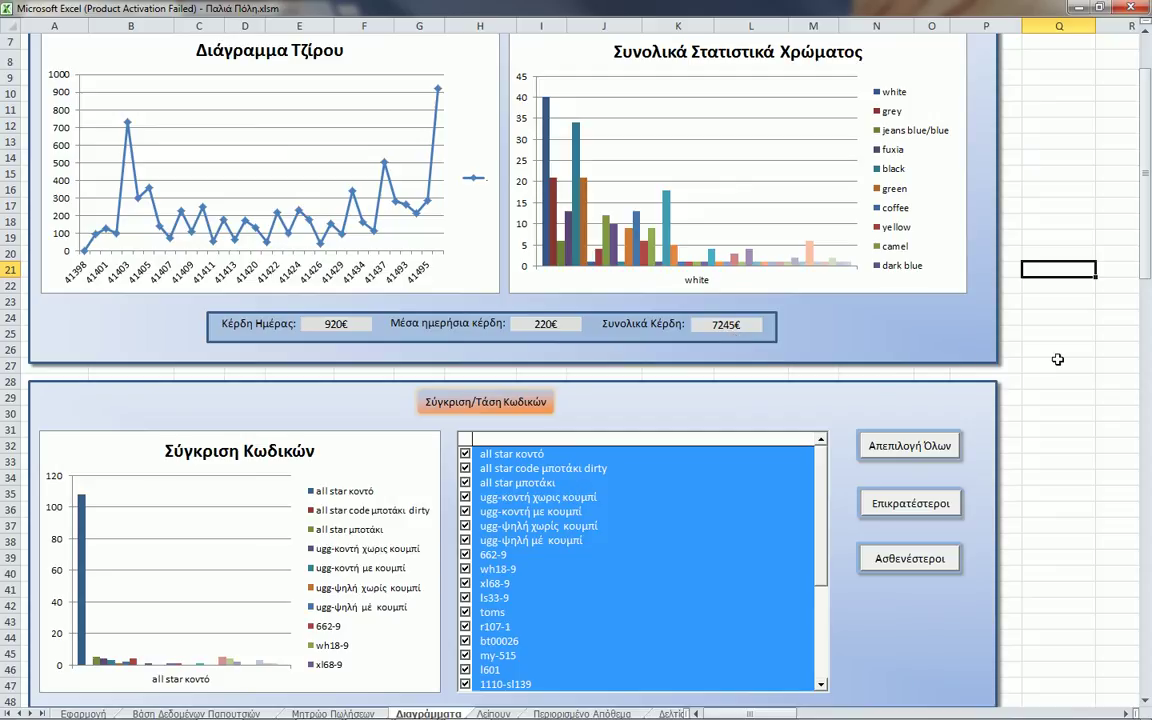
pyautogui.scroll(-4, 1058, 359)
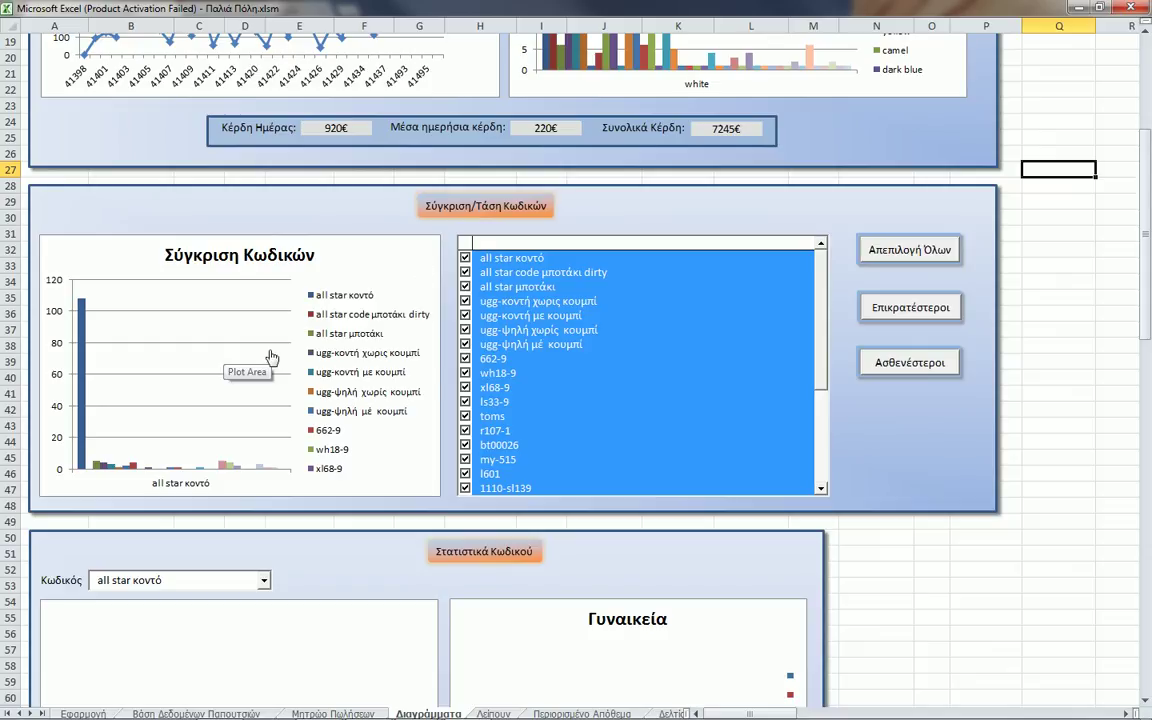
pyautogui.moveTo(84, 320)
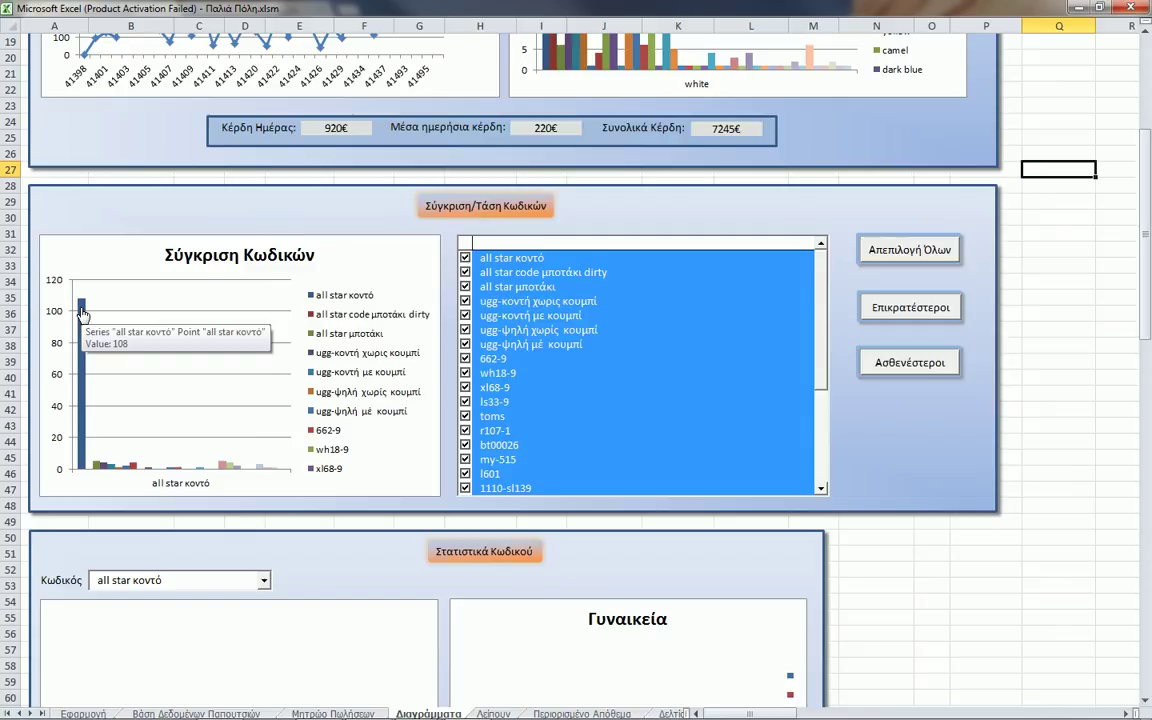
pyautogui.moveTo(100, 466)
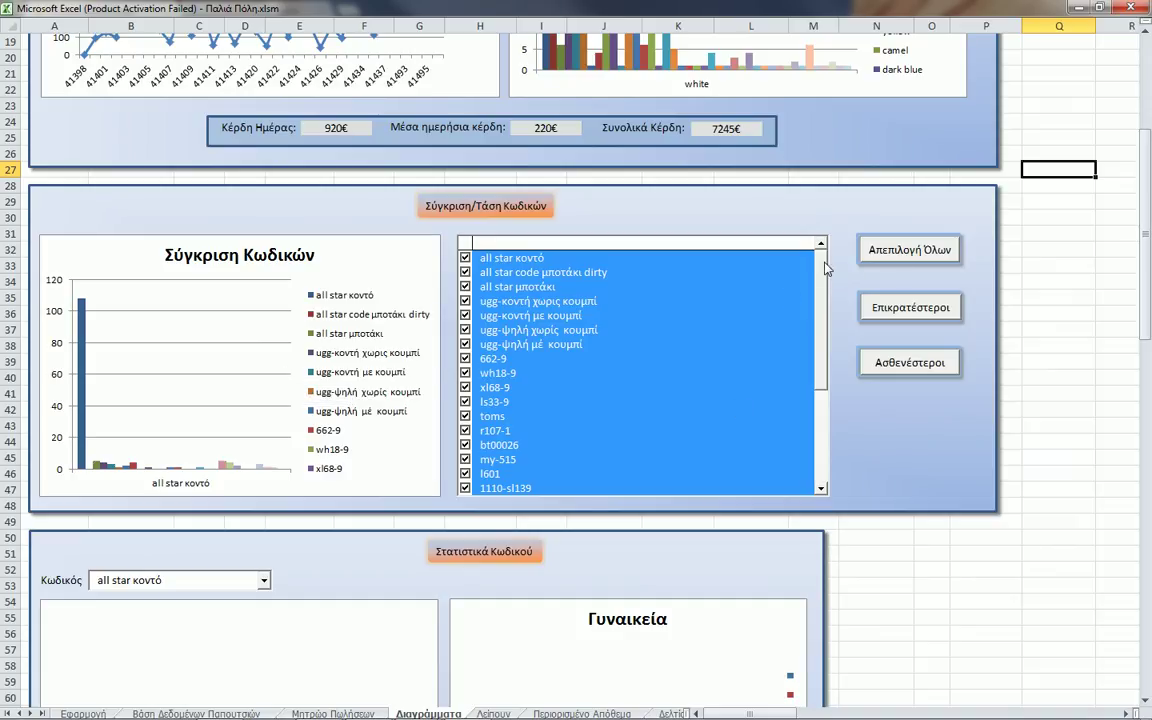
# Clear the code list, then tick only all star κοντό and all star μποτάκι for comparison.
pyautogui.moveTo(826, 268)
pyautogui.mouseDown()
pyautogui.moveTo(825, 357)
pyautogui.moveTo(823, 248)
pyautogui.mouseUp()
pyautogui.click(926, 252)
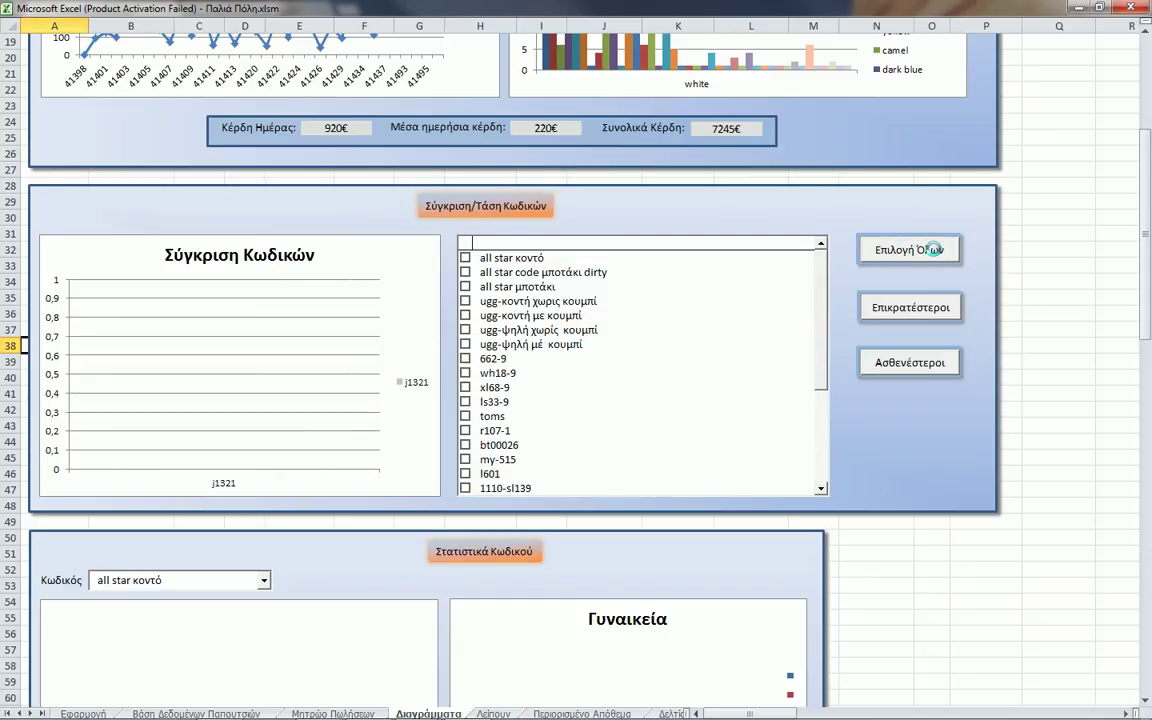
pyautogui.click(466, 258)
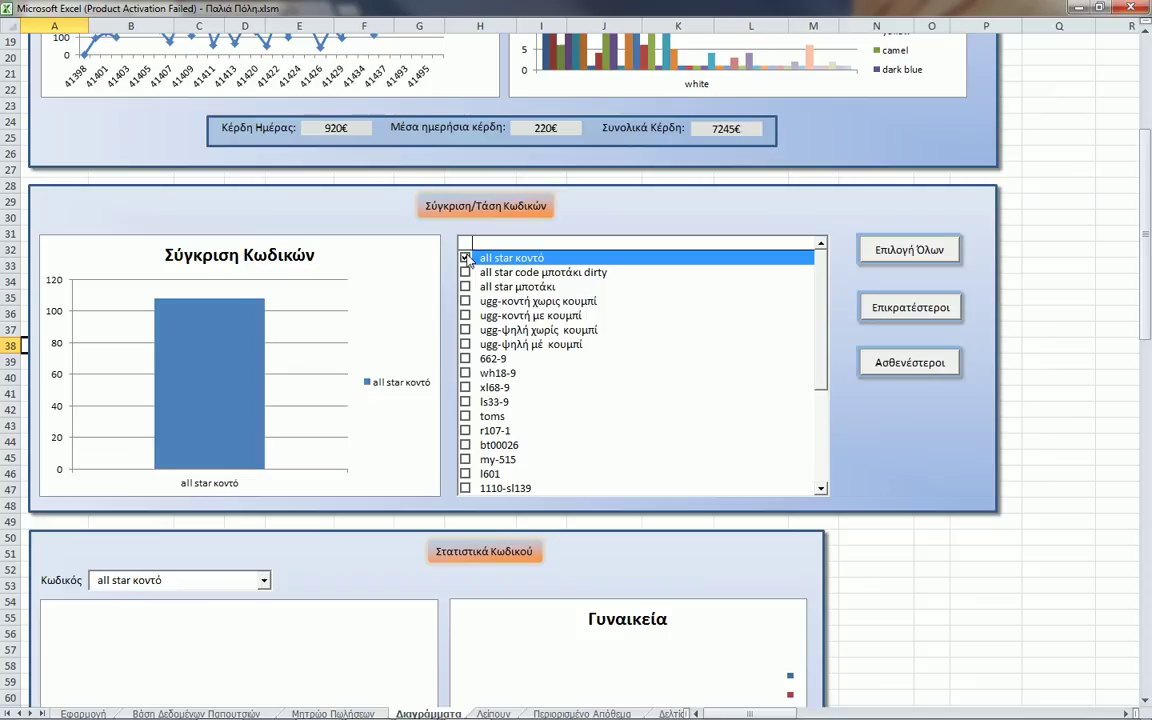
pyautogui.click(465, 287)
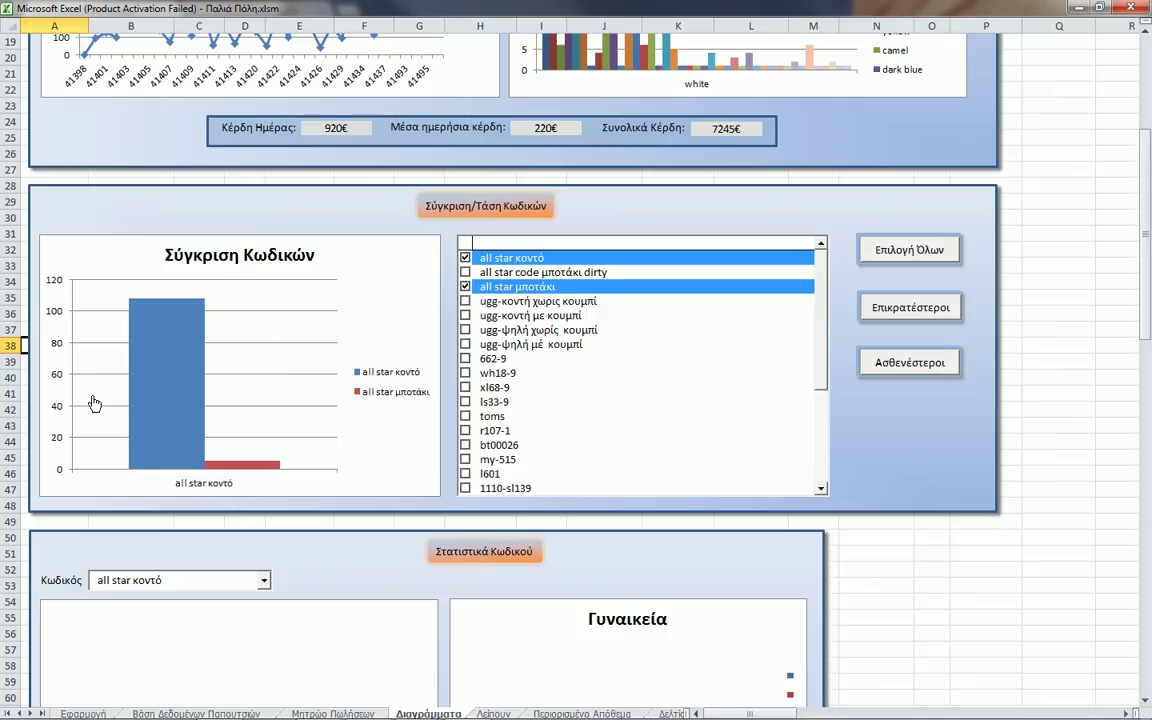
pyautogui.moveTo(187, 328)
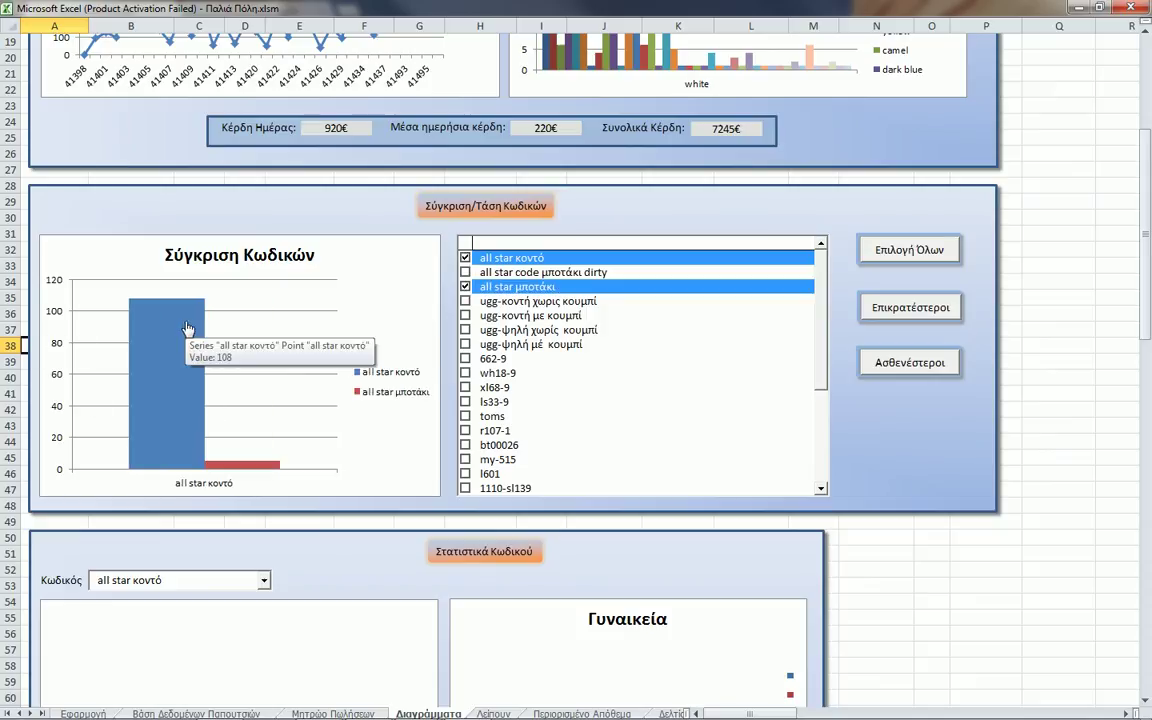
pyautogui.moveTo(247, 470)
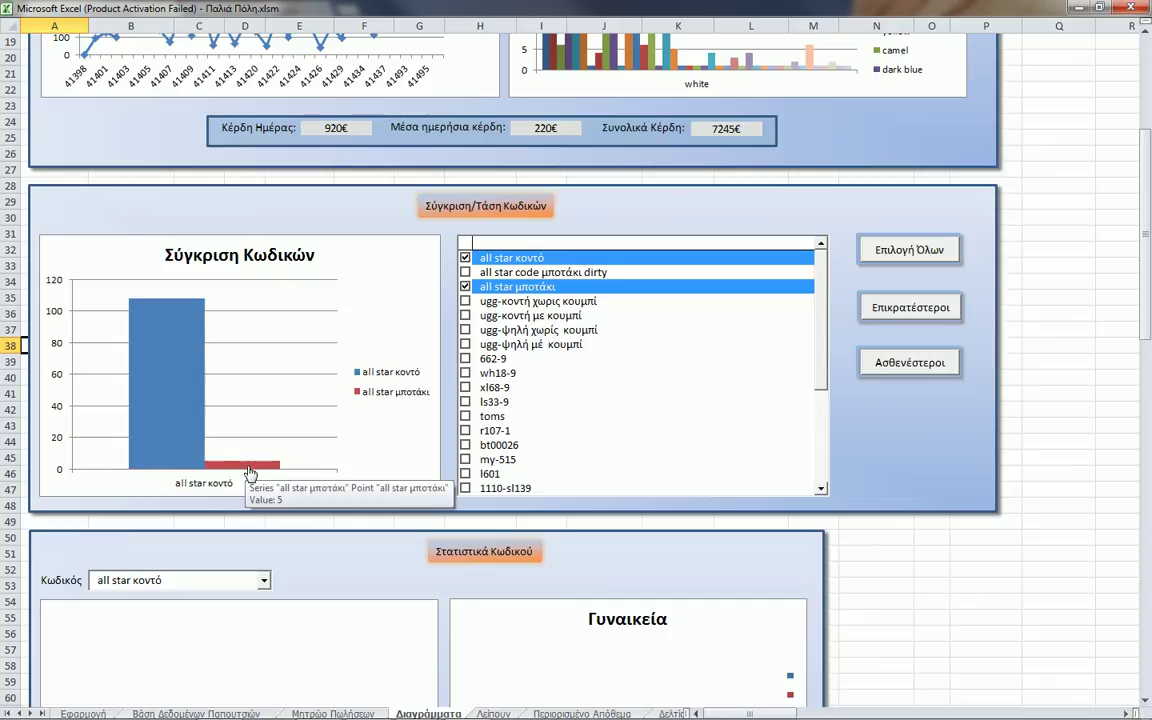
# Try the Επικρατέστεροι and Ασθενέστεροι buttons to compare best- and worst-selling codes.
pyautogui.click(1050, 394)
pyautogui.scroll(-1, 1050, 394)
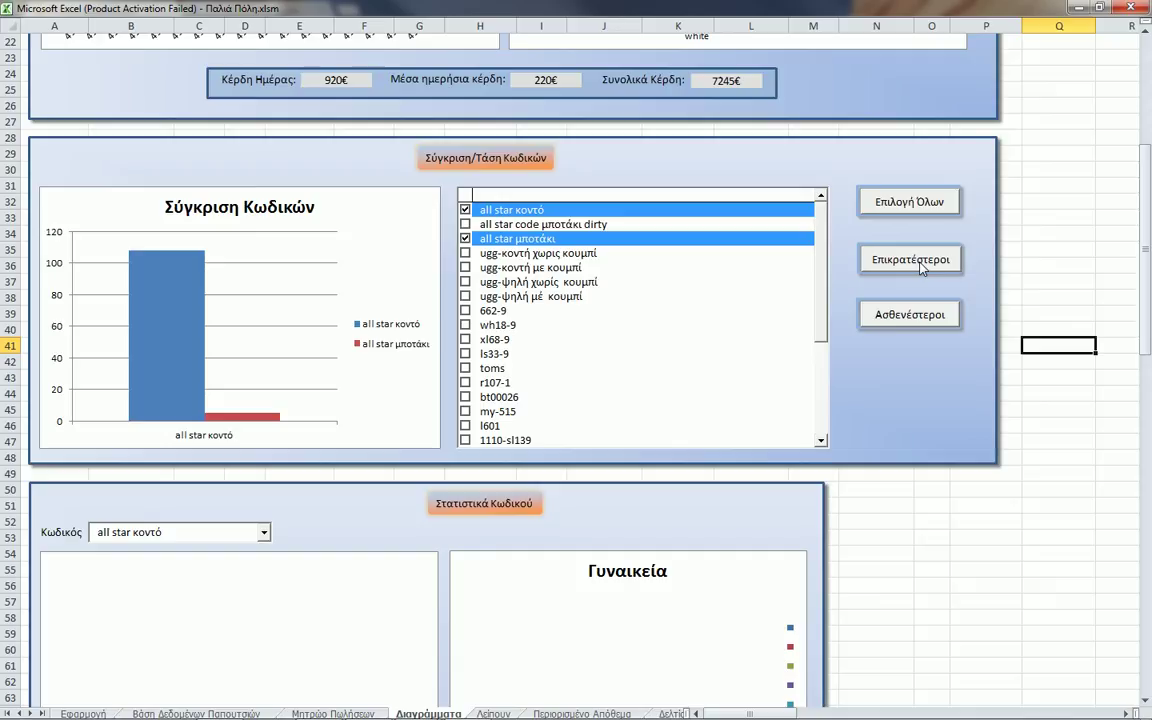
pyautogui.click(914, 262)
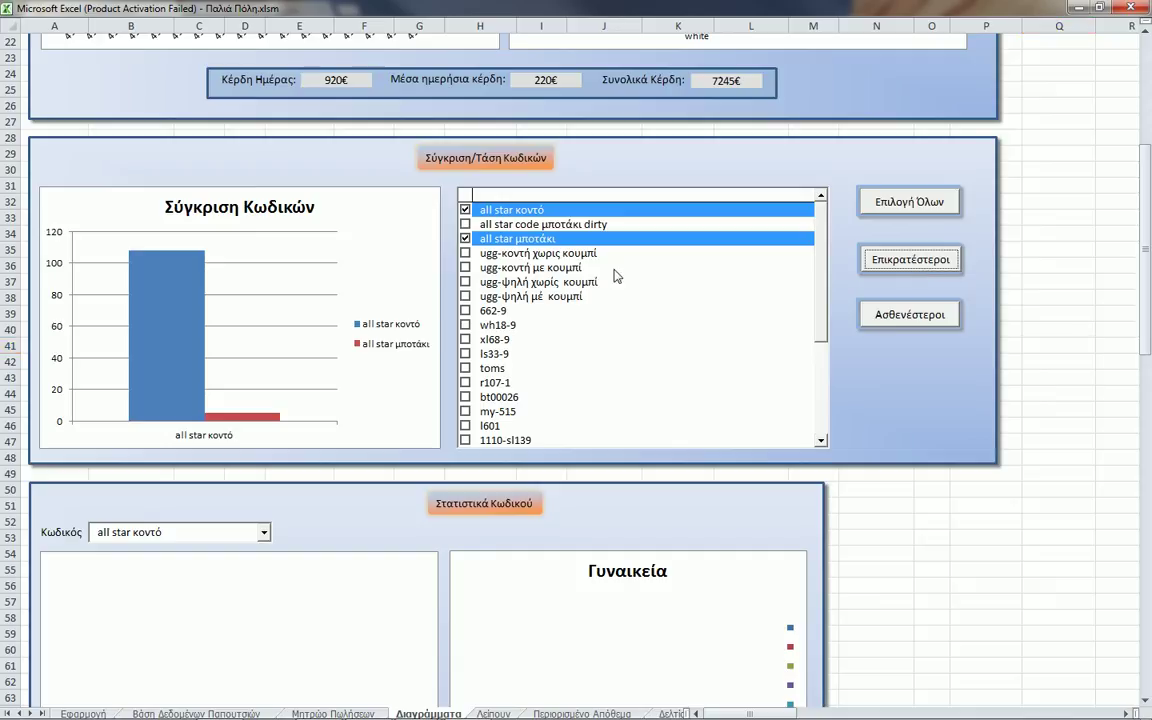
pyautogui.click(894, 320)
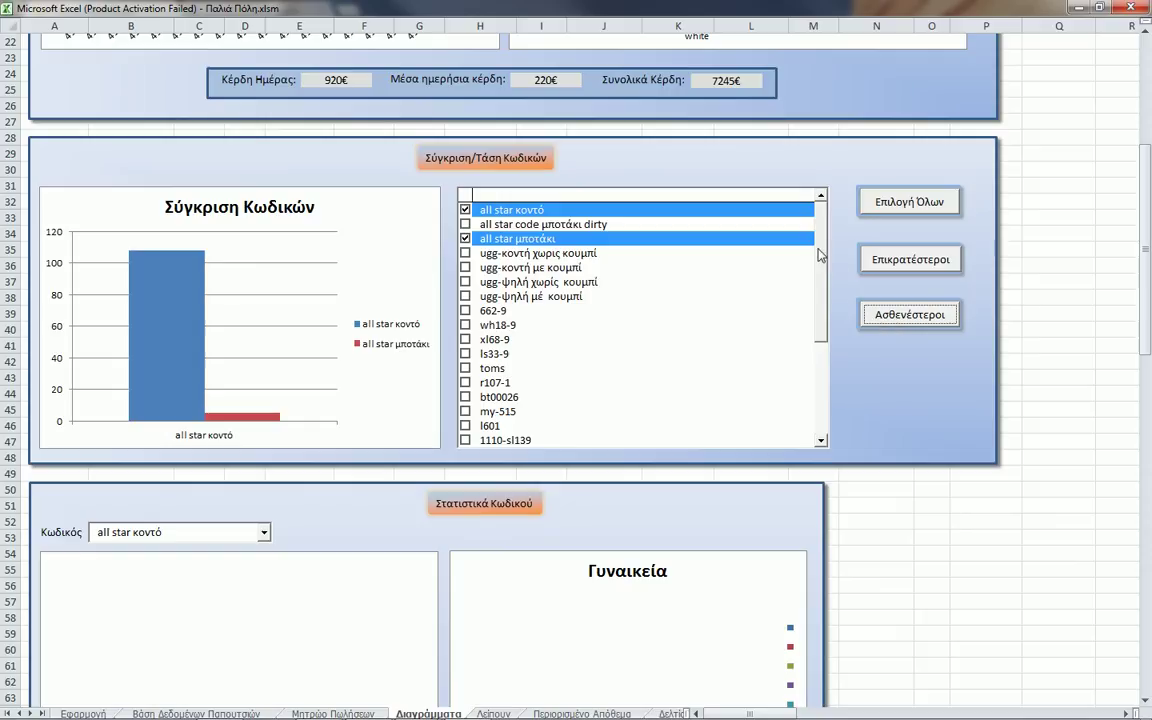
pyautogui.moveTo(822, 236)
pyautogui.mouseDown()
pyautogui.moveTo(822, 285)
pyautogui.moveTo(822, 225)
pyautogui.mouseUp()
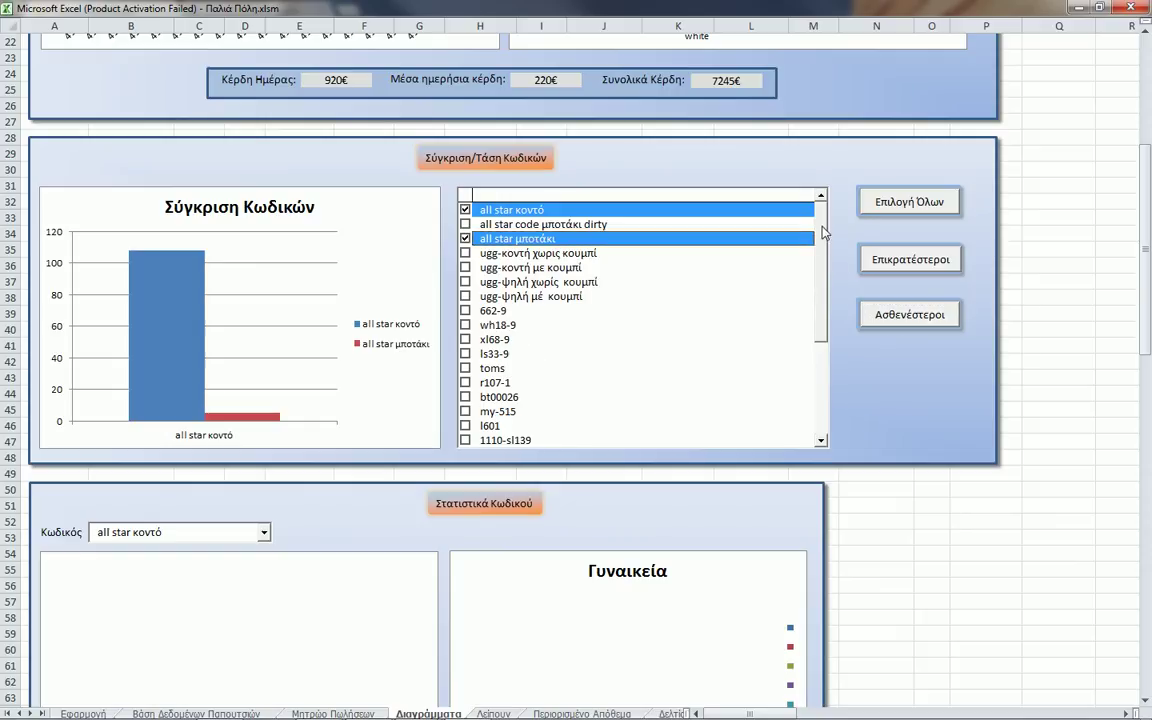
pyautogui.moveTo(1145, 290); pyautogui.dragTo(1143, 404)
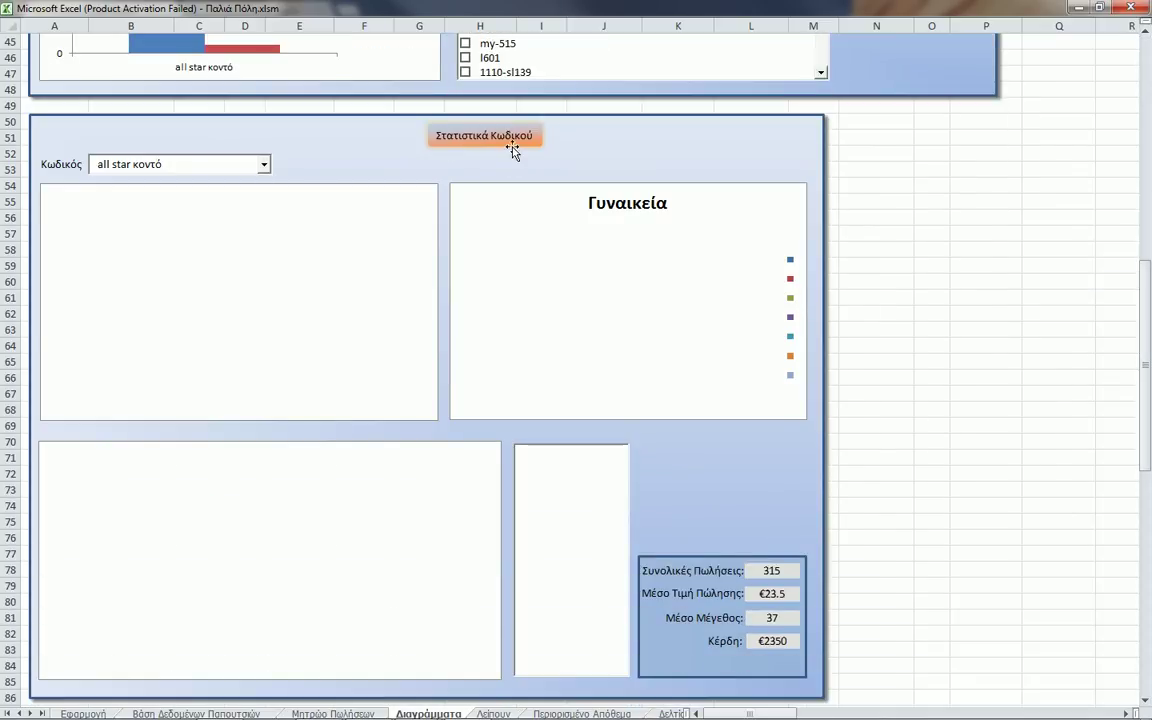
# Show statistics for all star μποτάκι, then switch back to all star κοντό and inspect its charts.
pyautogui.click(264, 165)
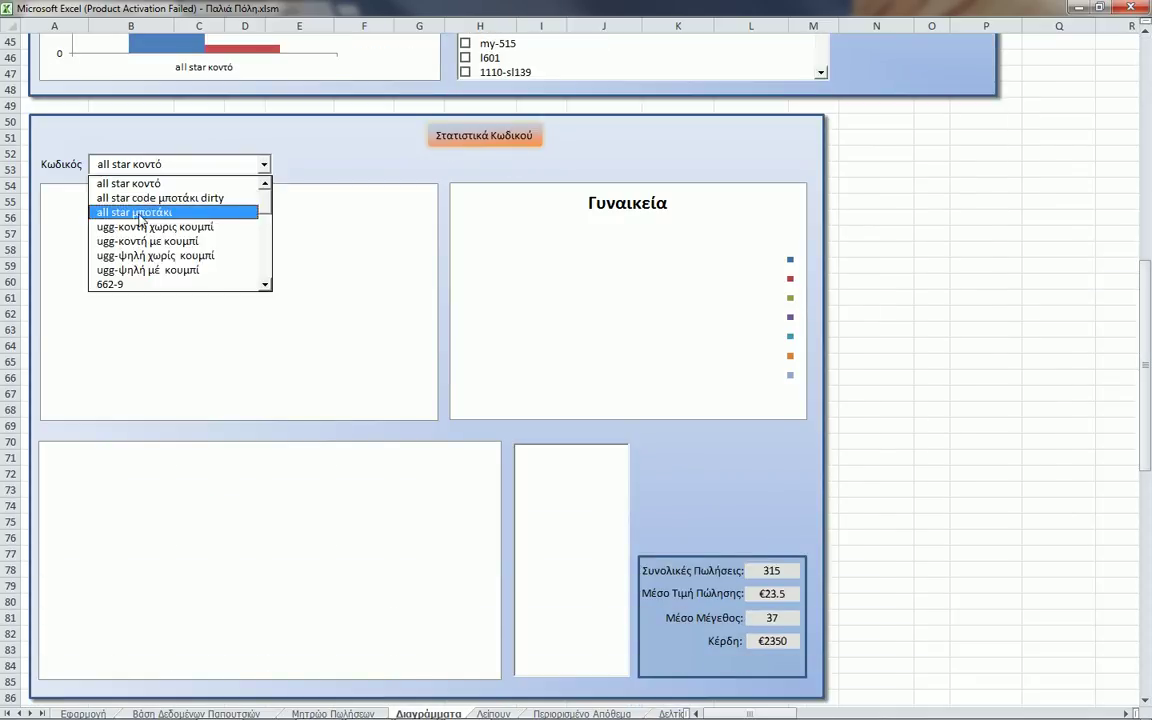
pyautogui.click(140, 213)
pyautogui.click(264, 165)
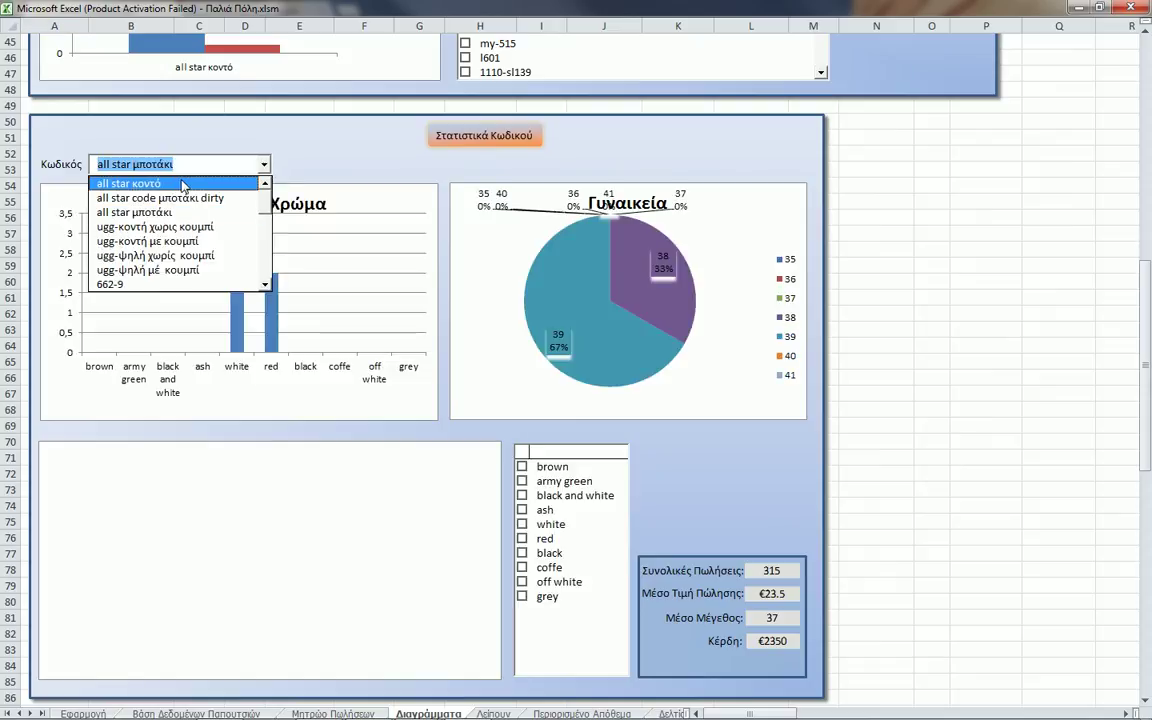
pyautogui.click(176, 184)
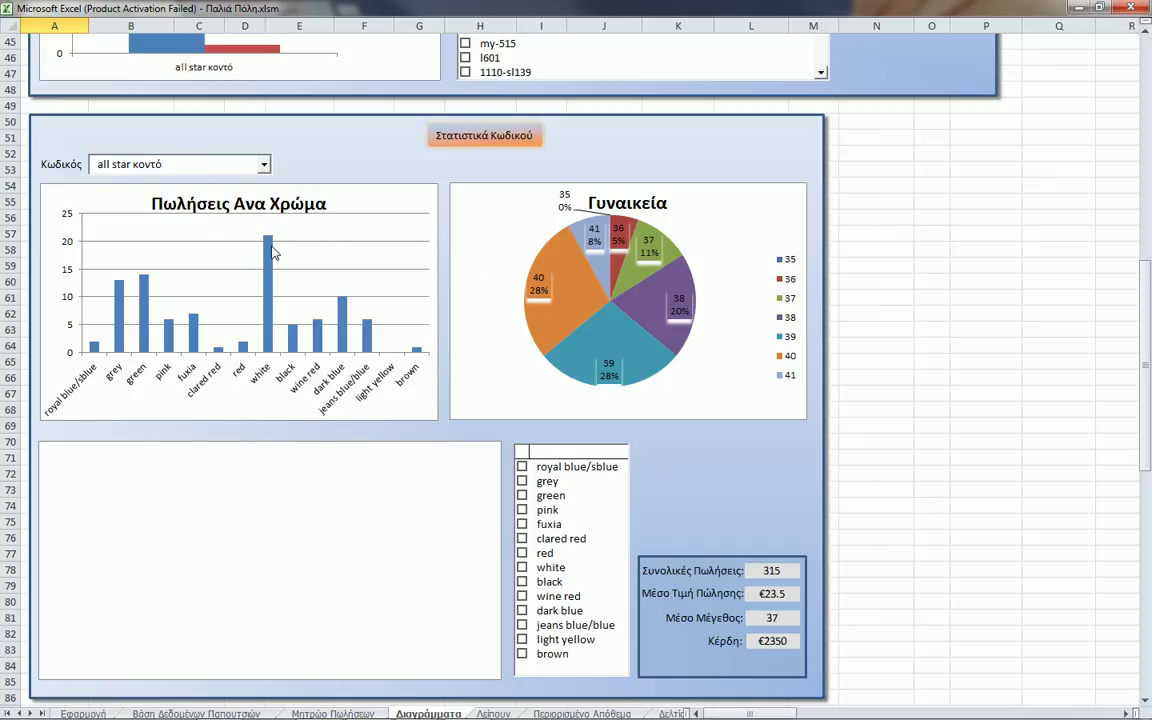
pyautogui.moveTo(272, 250)
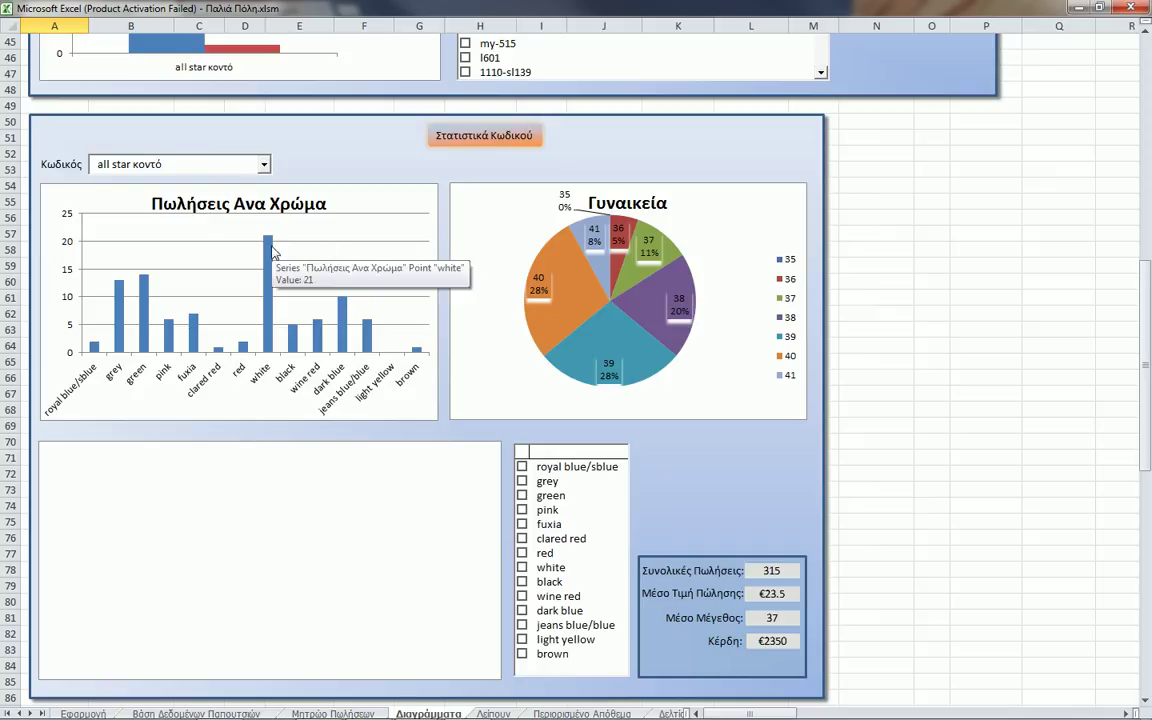
pyautogui.moveTo(145, 287)
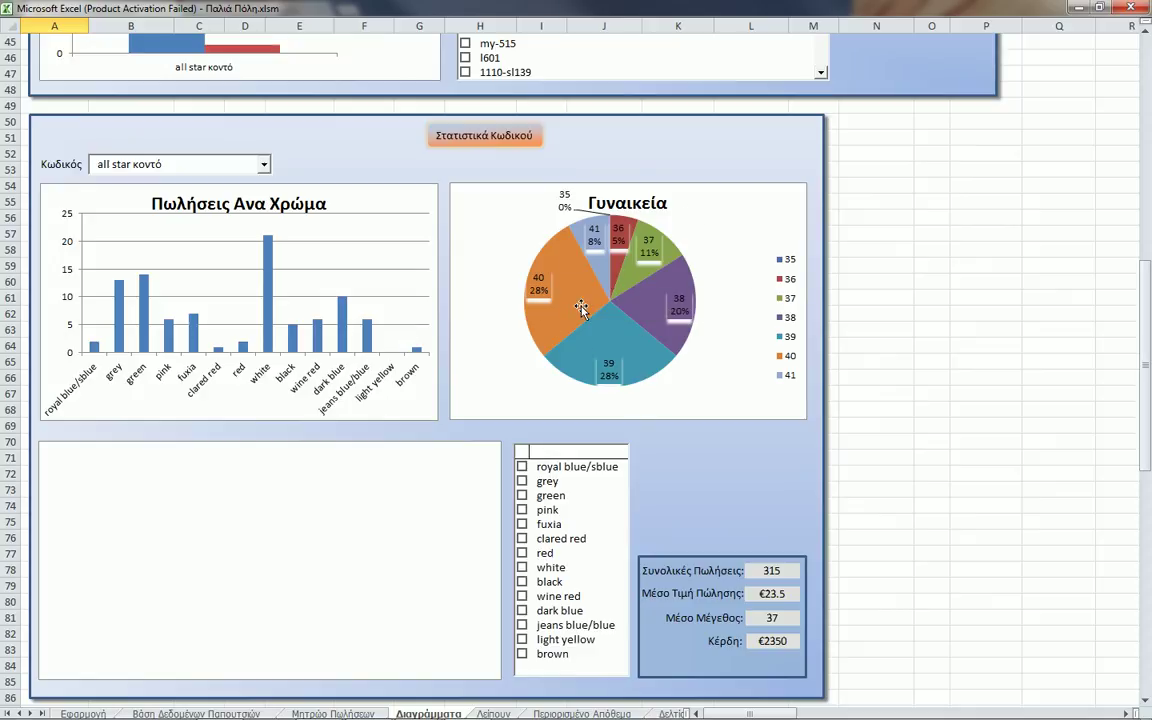
pyautogui.moveTo(570, 296)
# Tick white in the colour list to plot its sales across the dates.
pyautogui.click(877, 532)
pyautogui.scroll(-1, 876, 535)
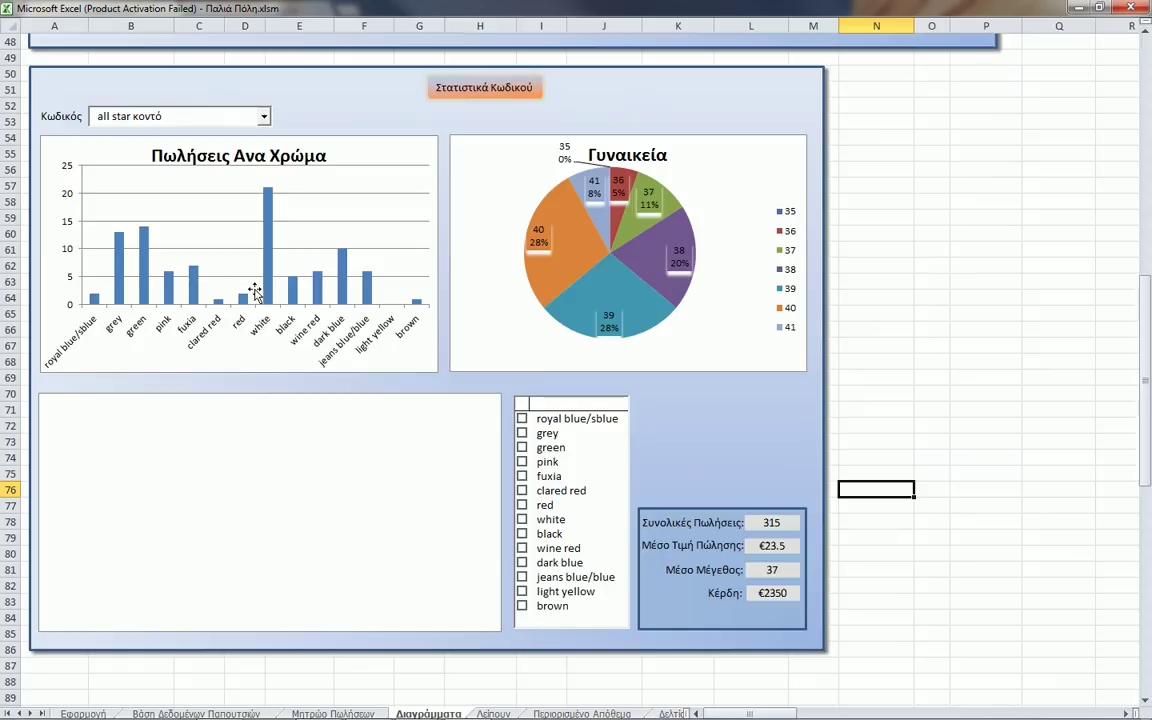
pyautogui.click(521, 519)
# Change the white sales chart to a Line with Markers chart type.
pyautogui.rightClick(278, 483)
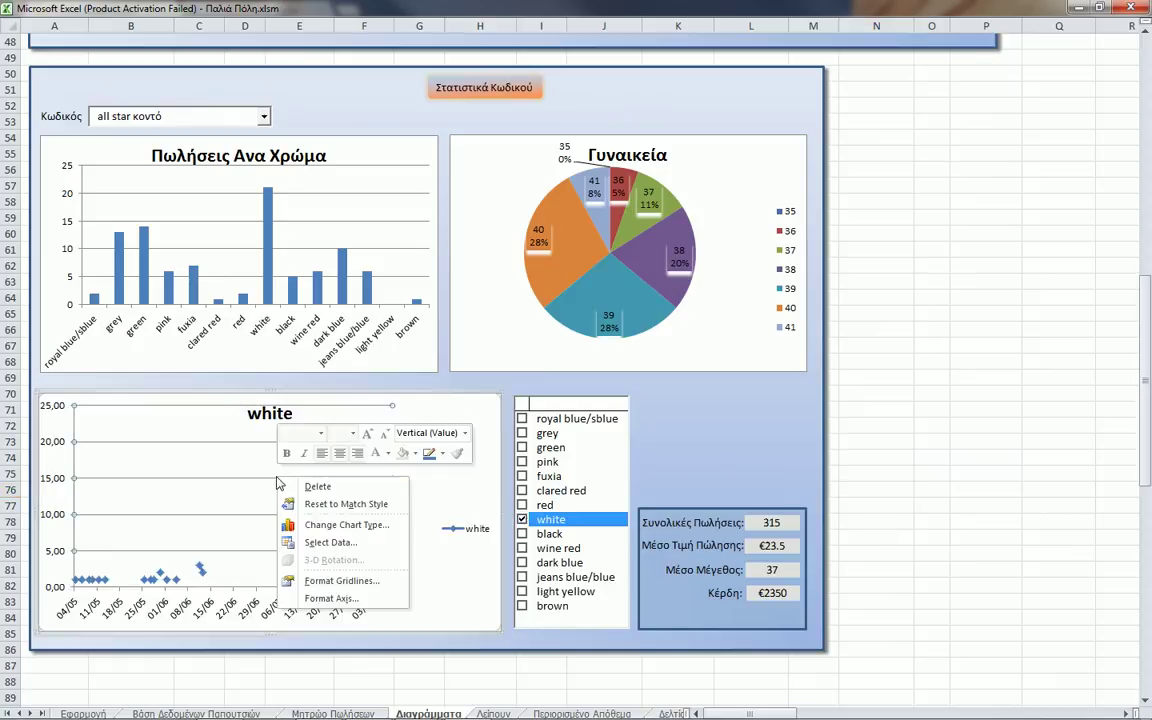
pyautogui.click(345, 525)
pyautogui.click(540, 365)
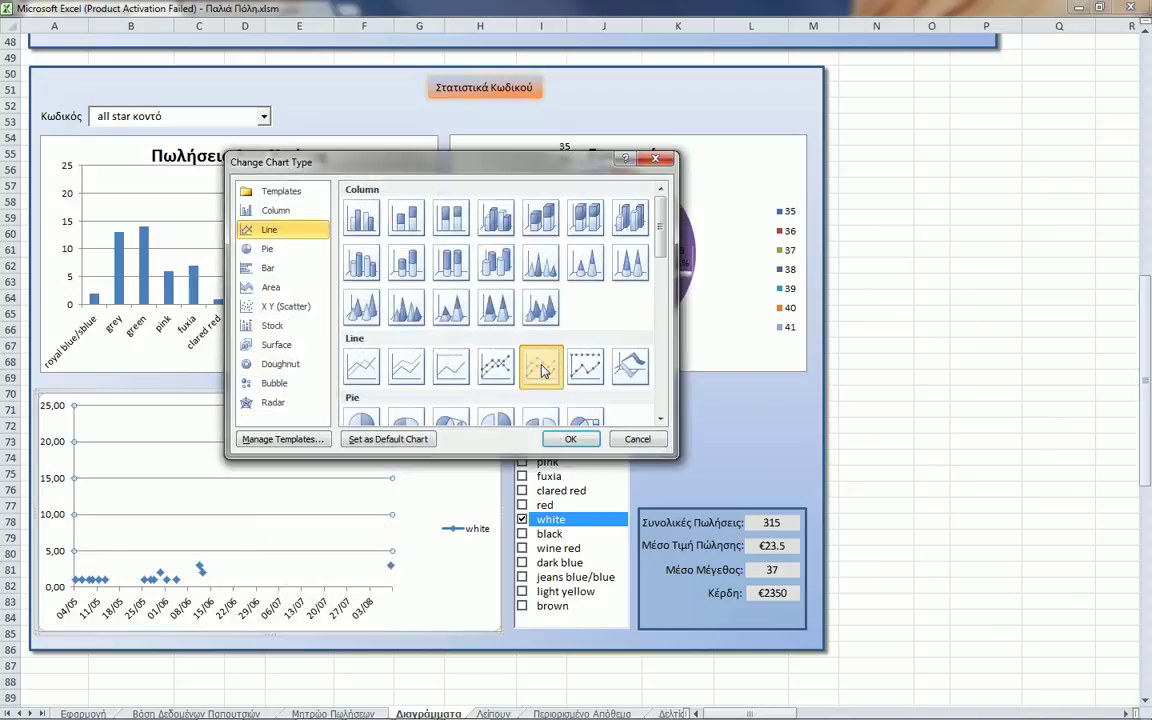
pyautogui.click(570, 439)
pyautogui.rightClick(280, 465)
pyautogui.click(345, 516)
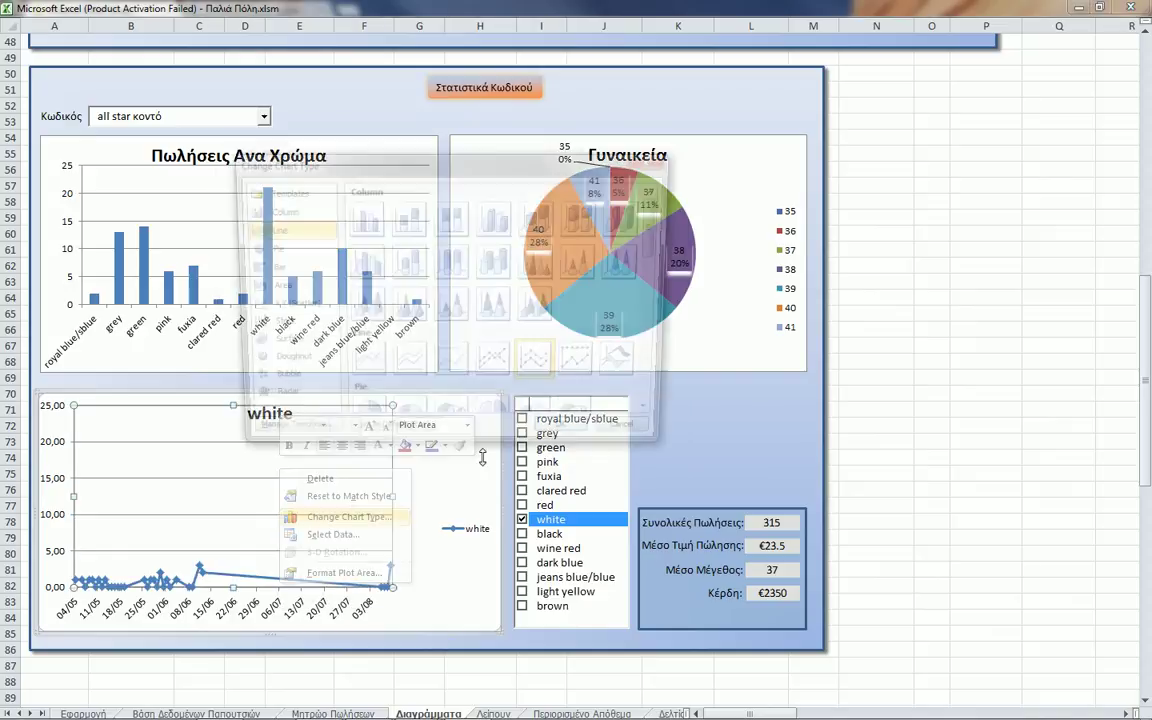
pyautogui.click(458, 342)
pyautogui.press('Return')
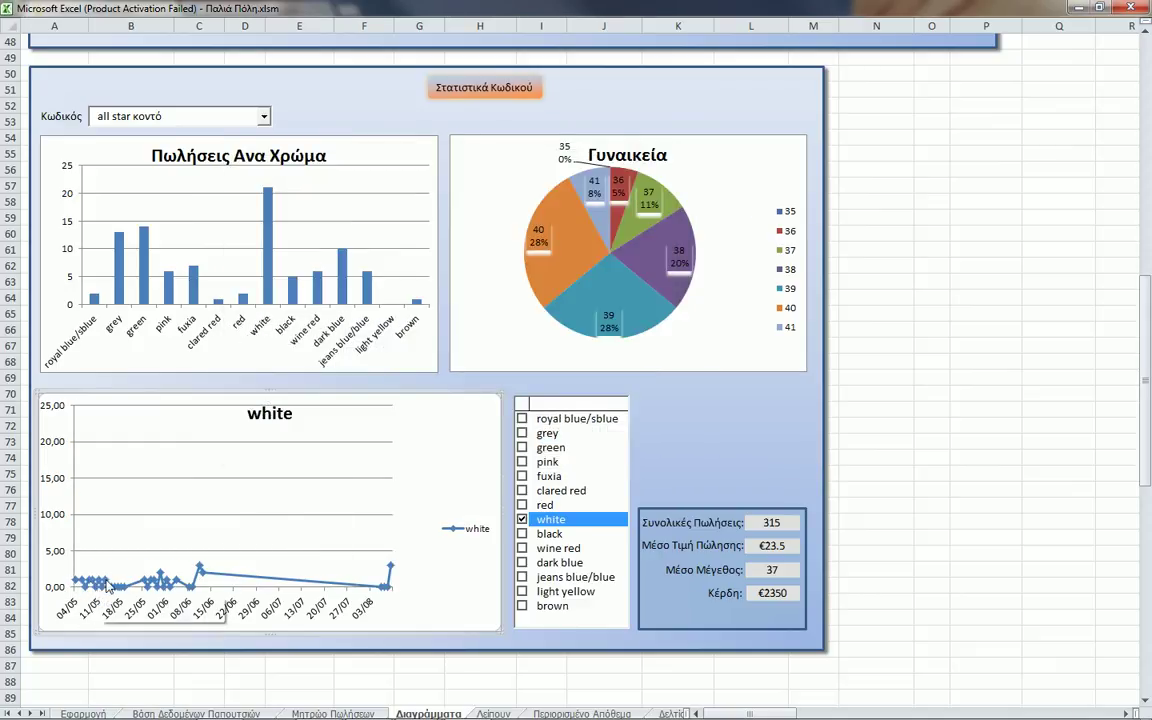
pyautogui.moveTo(201, 570)
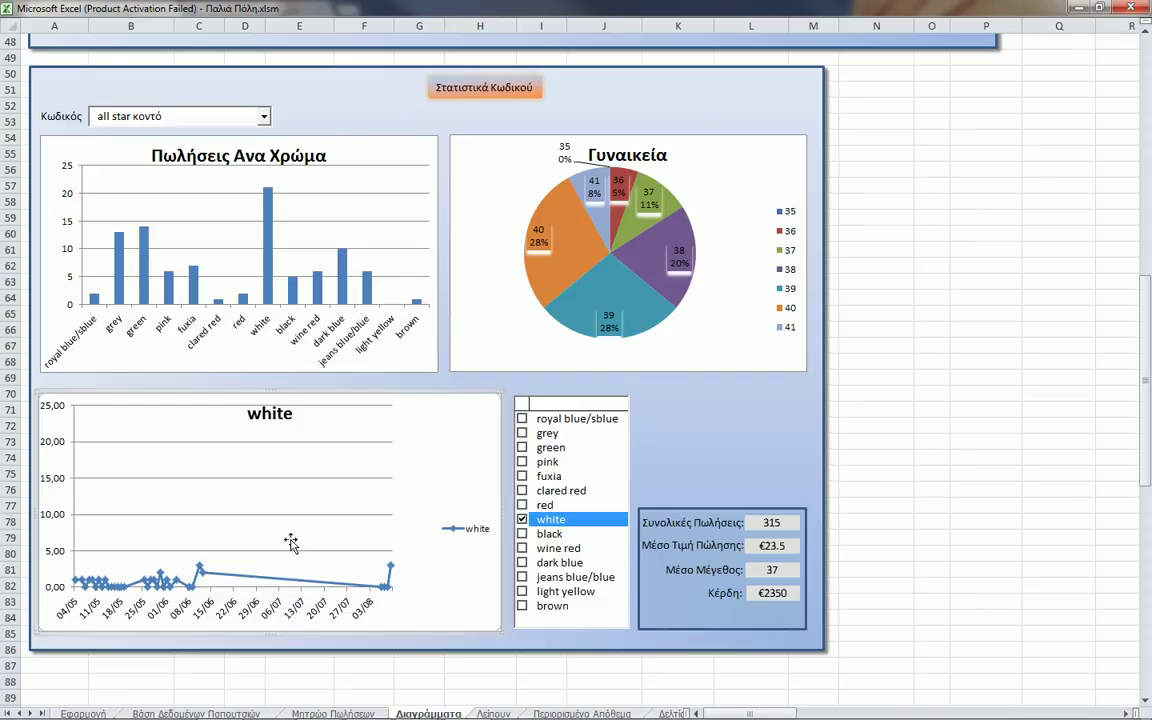
pyautogui.scroll(-1, 240, 546)
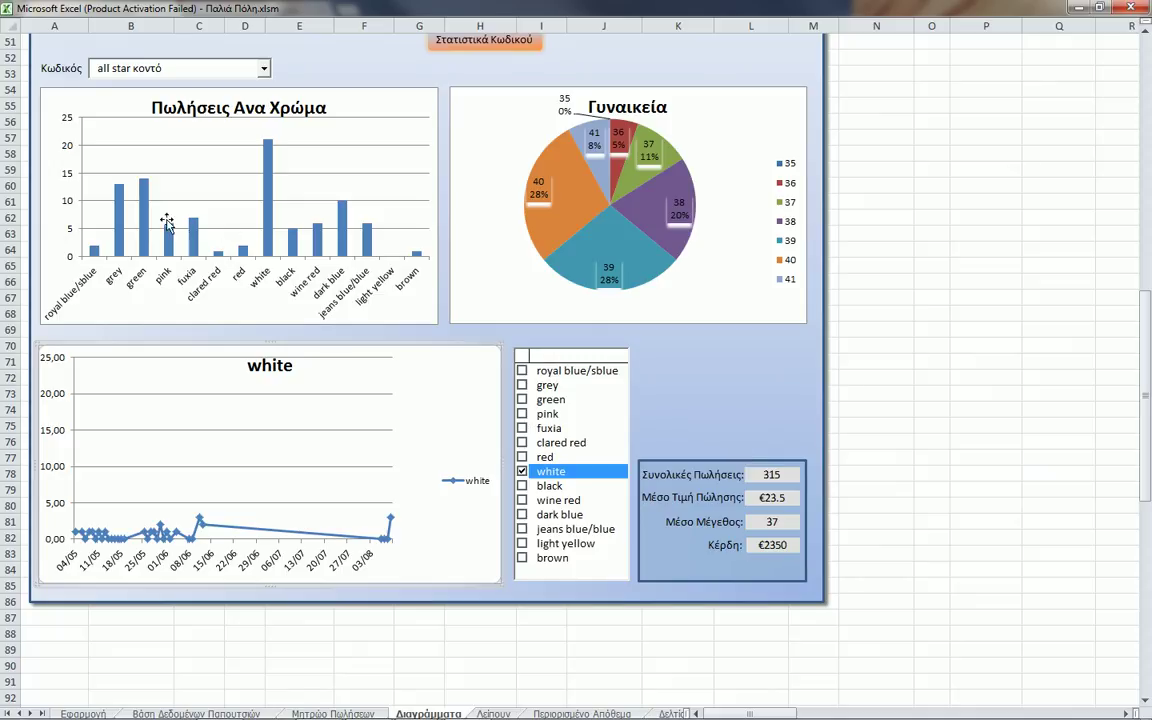
# Tick green so its sales series joins white on the date line chart.
pyautogui.click(522, 399)
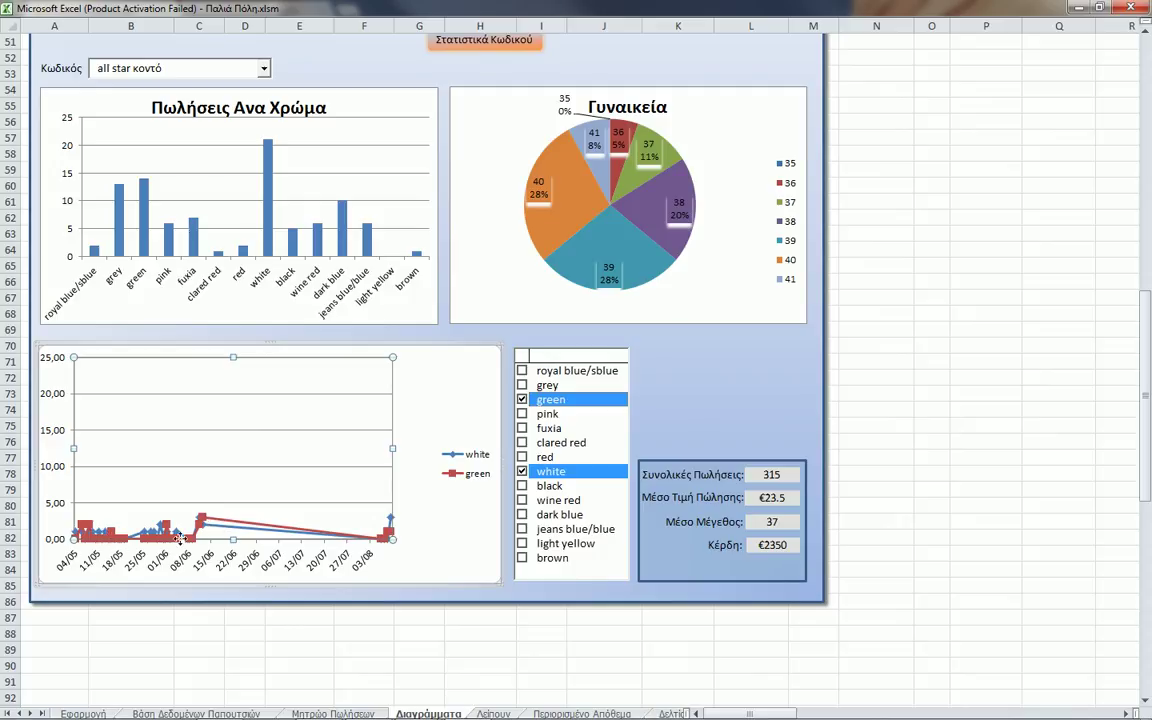
pyautogui.moveTo(202, 521)
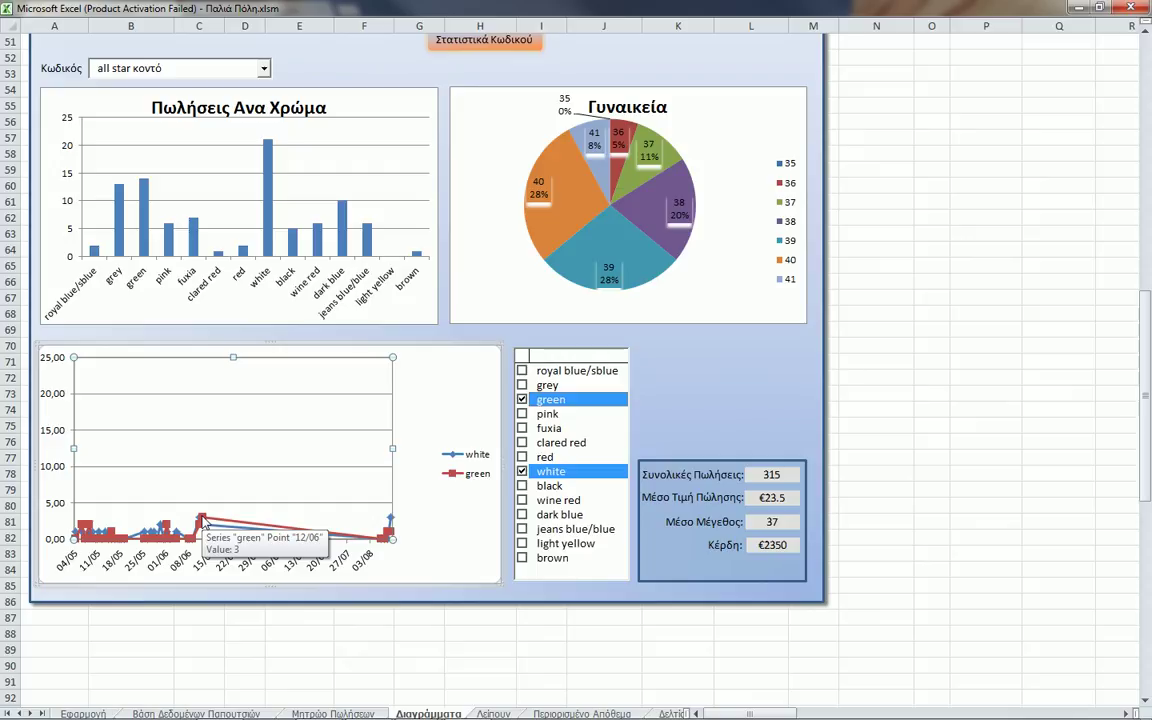
pyautogui.moveTo(166, 528)
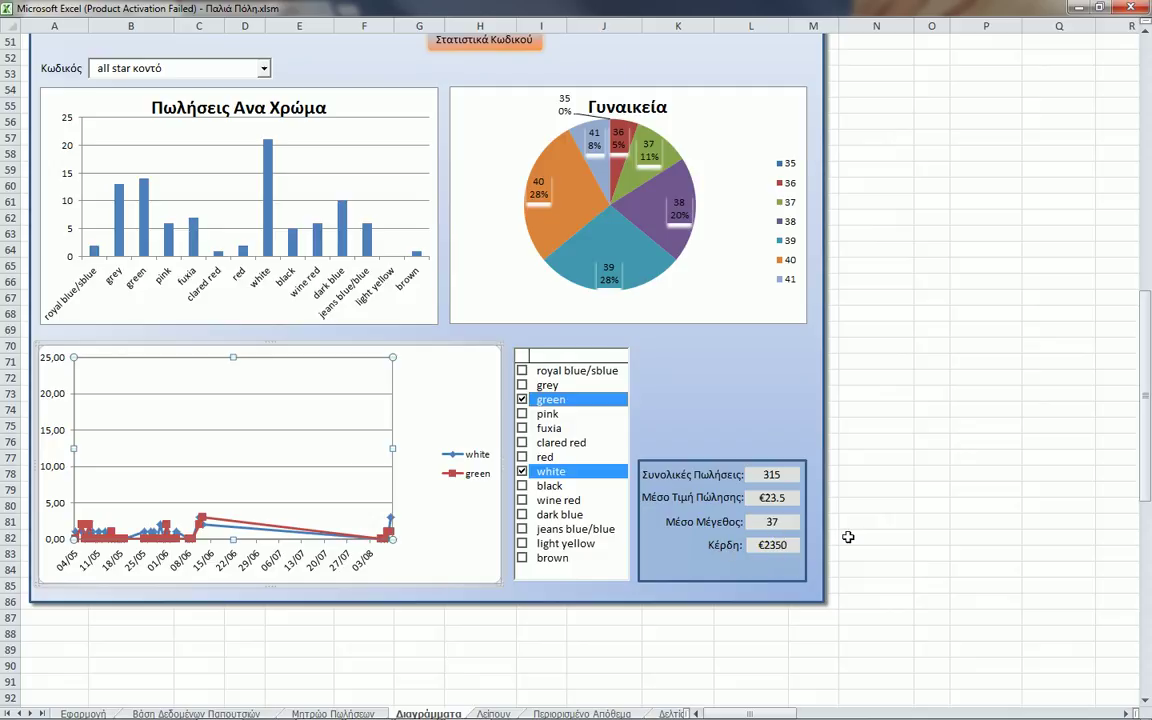
# Scroll through the Διαγράμματα sheet to the chart data area around cell A94.
pyautogui.click(869, 505)
pyautogui.scroll(-4, 869, 507)
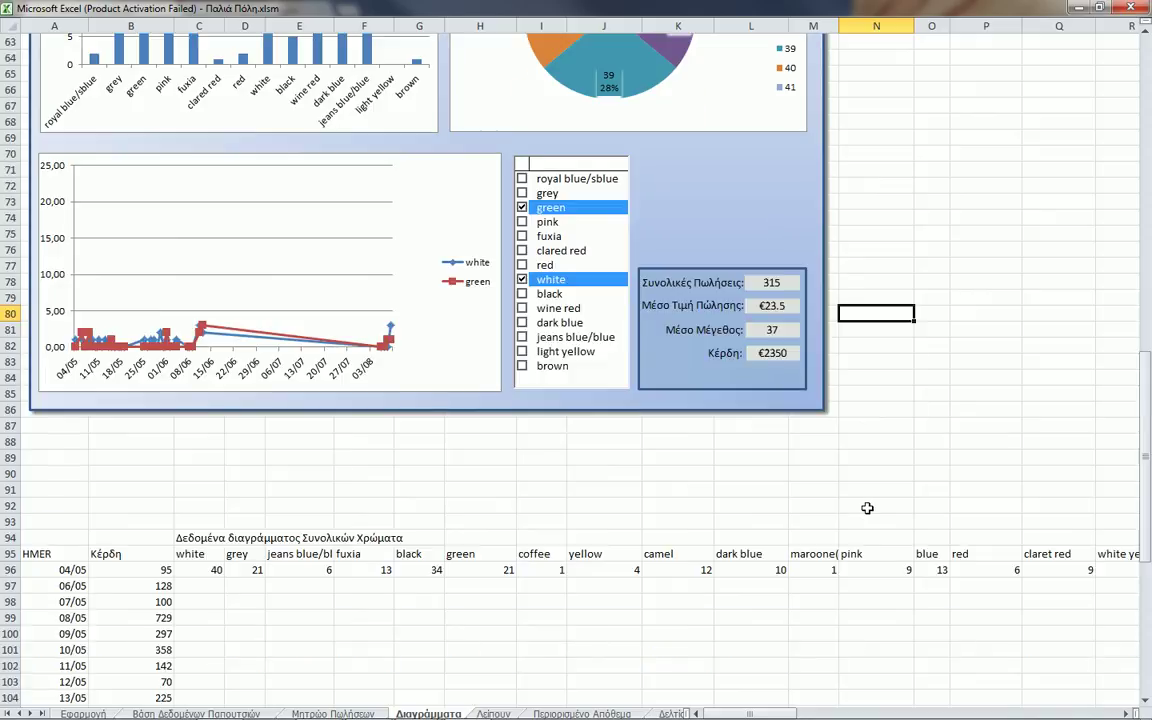
pyautogui.click(76, 539)
pyautogui.scroll(-3, 55, 482)
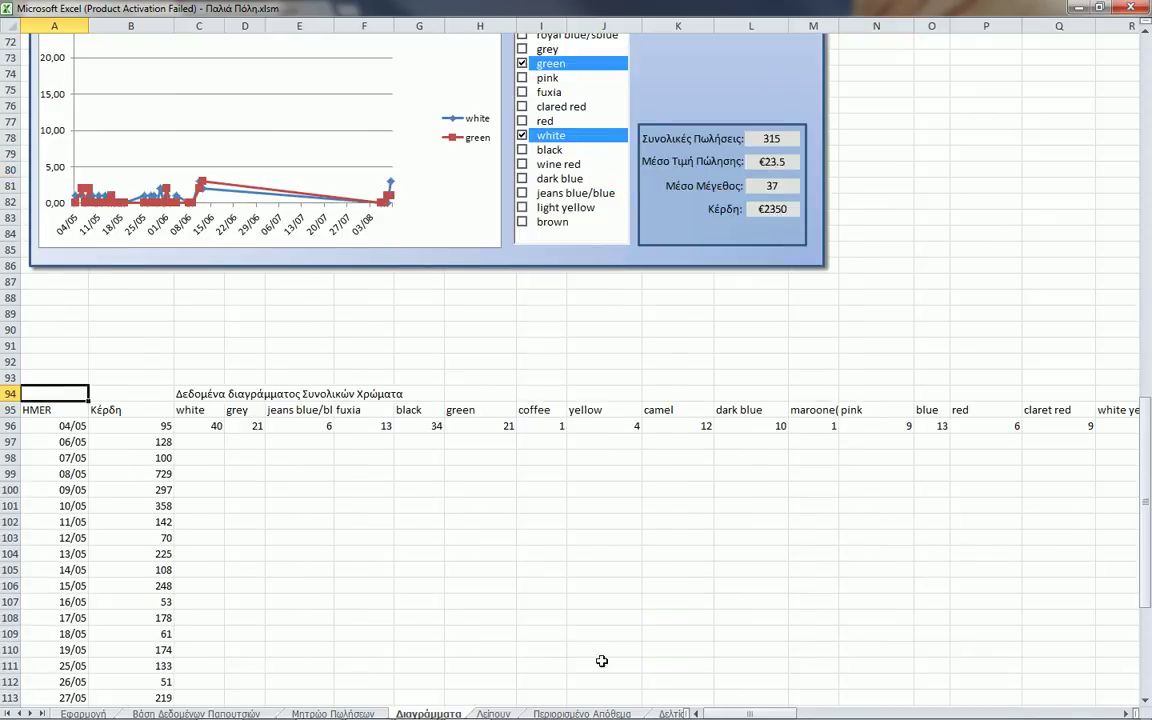
pyautogui.moveTo(768, 713)
pyautogui.mouseDown()
pyautogui.moveTo(1050, 716)
pyautogui.moveTo(768, 716)
pyautogui.mouseUp()
pyautogui.click(453, 458)
pyautogui.scroll(12, 463, 470)
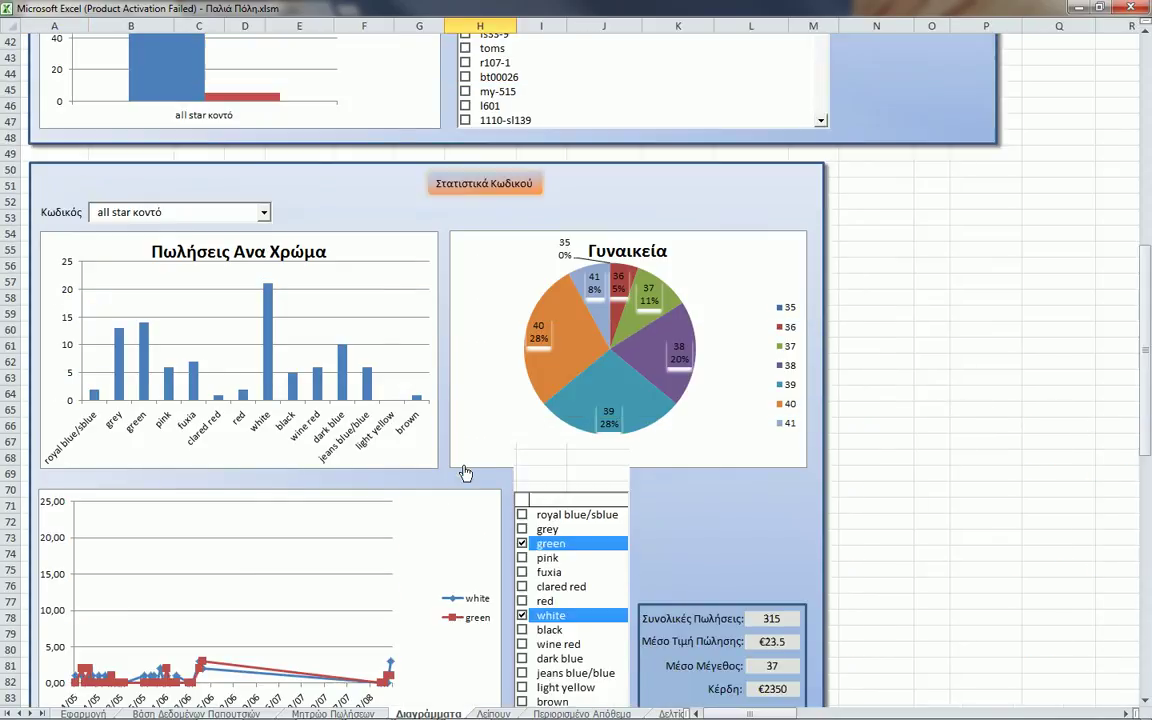
# Show statistics for all star μποτάκι and add all star code μποτάκι dirty to the comparison chart.
pyautogui.click(264, 309)
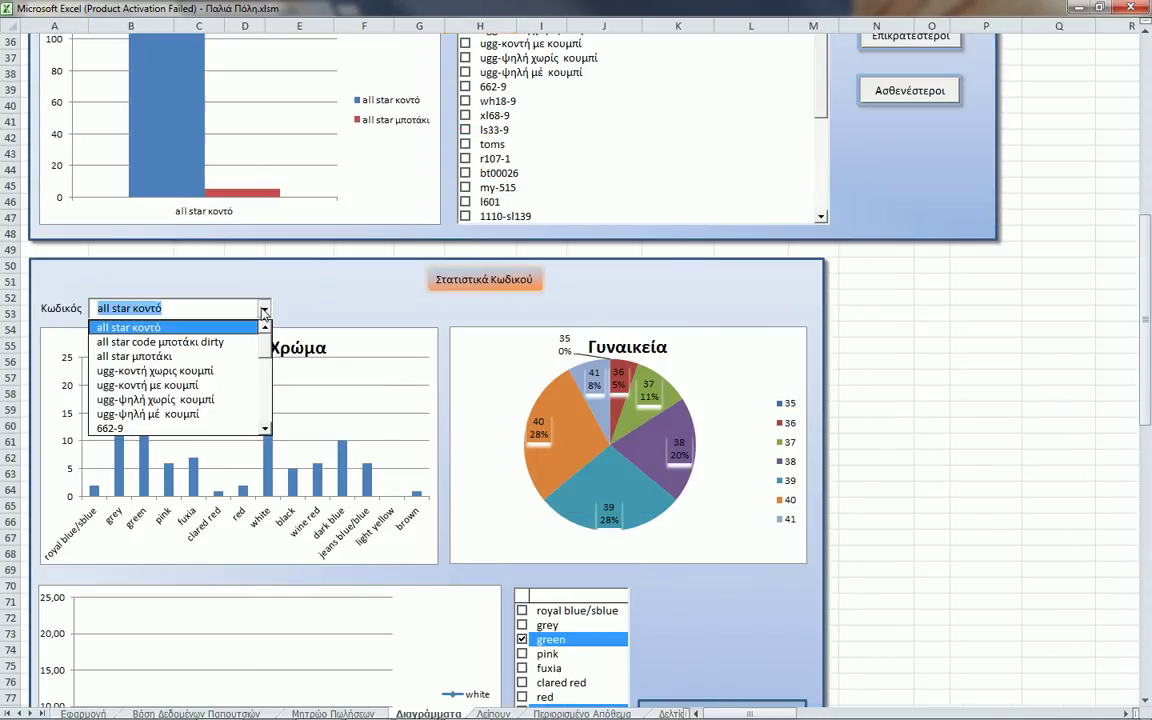
pyautogui.click(140, 356)
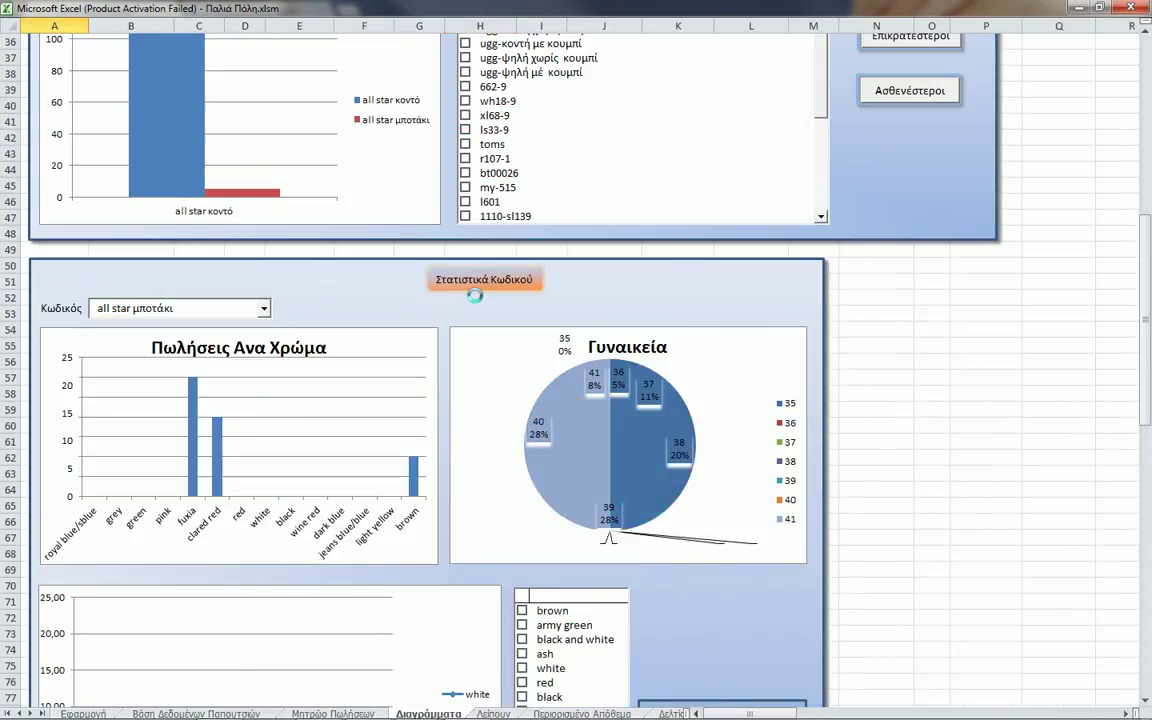
pyautogui.moveTo(1146, 222); pyautogui.dragTo(1146, 146)
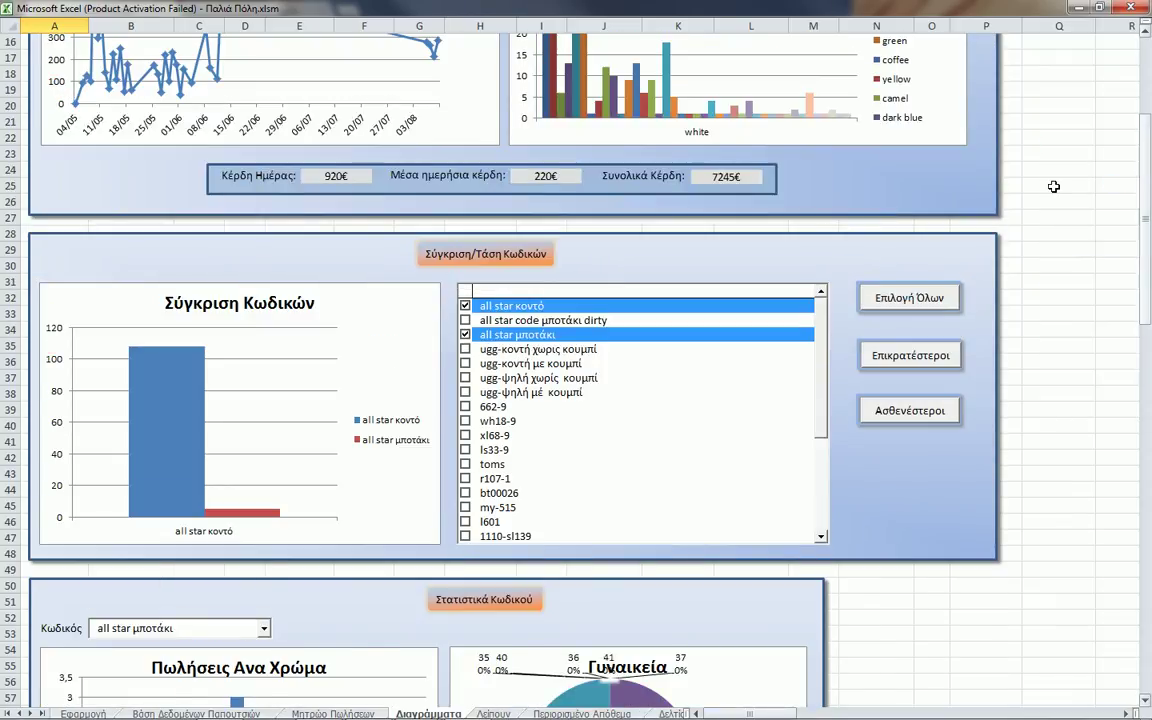
pyautogui.click(466, 320)
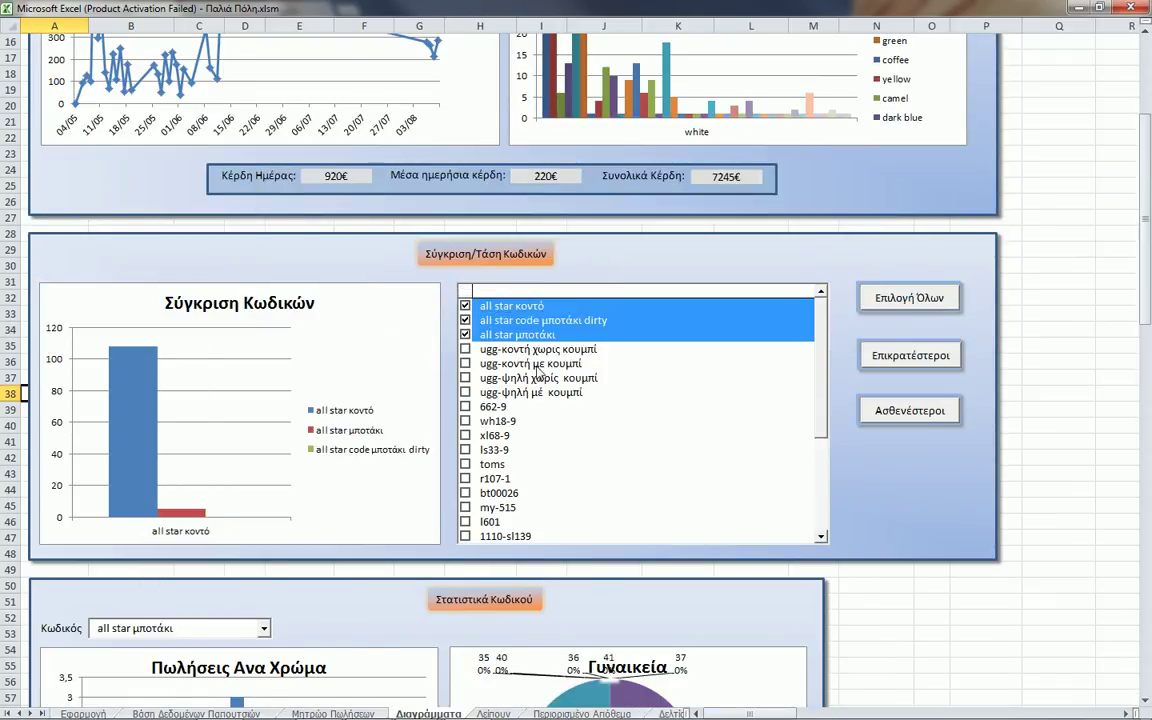
pyautogui.moveTo(1148, 305); pyautogui.dragTo(1148, 204)
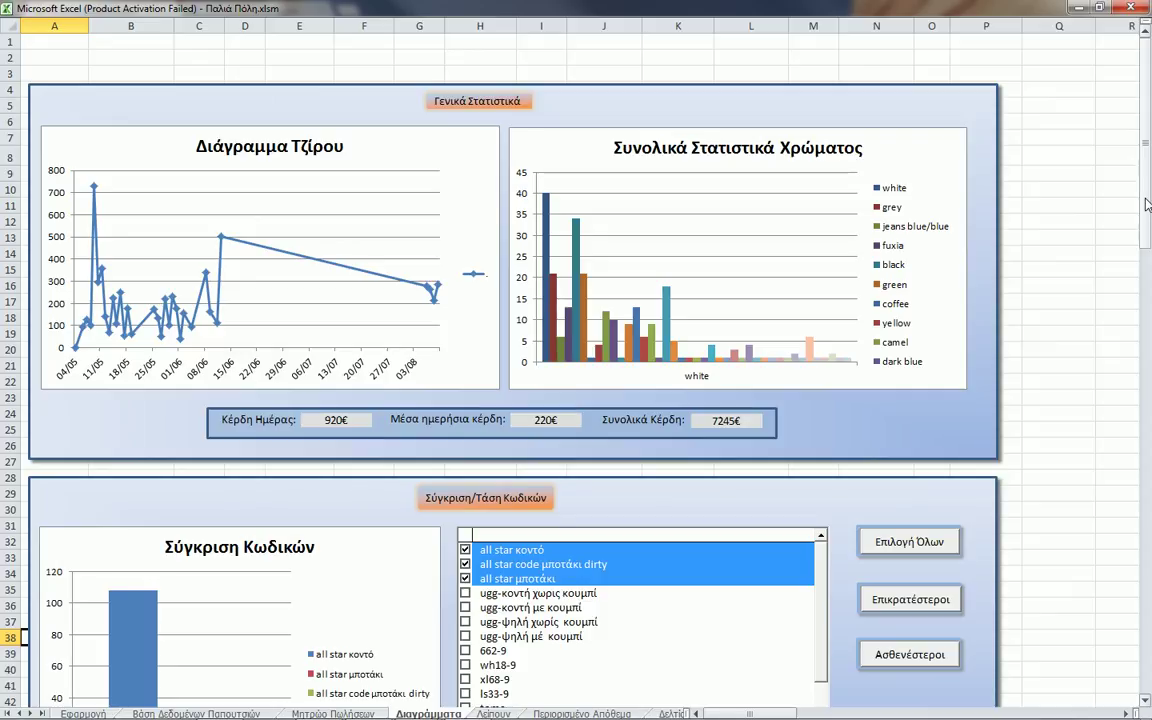
# Browse across the ribbon tabs at the top of the Excel window.
pyautogui.click(1010, 73)
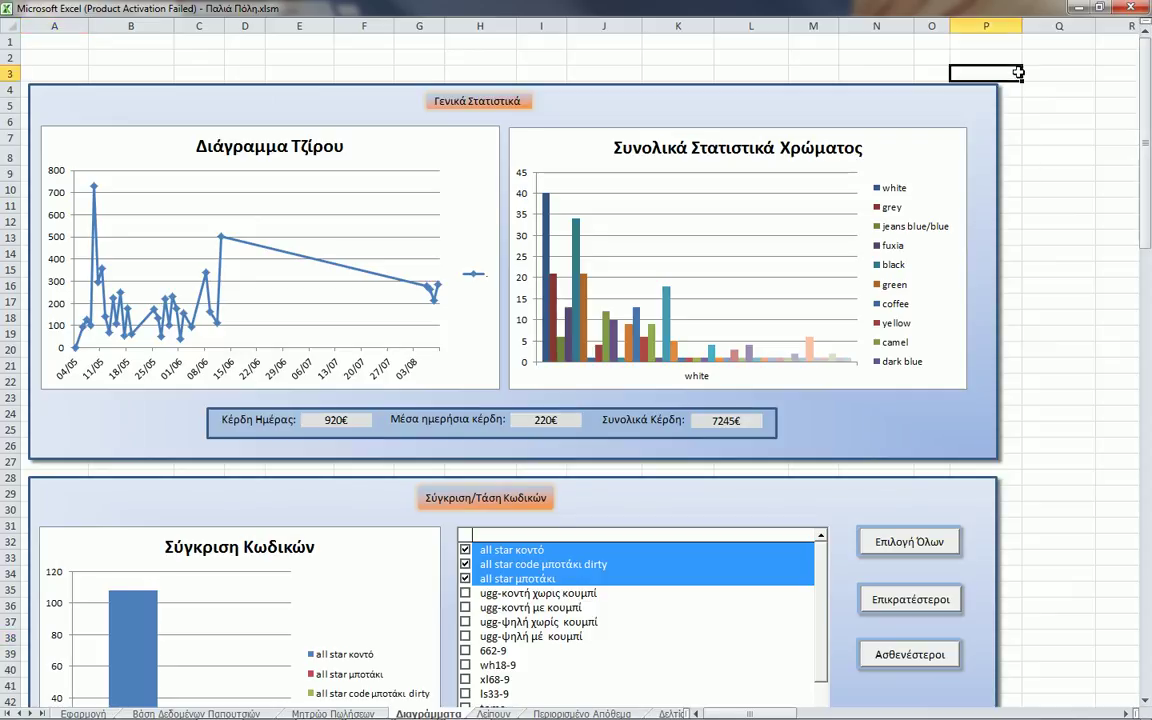
pyautogui.click(930, 58)
pyautogui.click(812, 56)
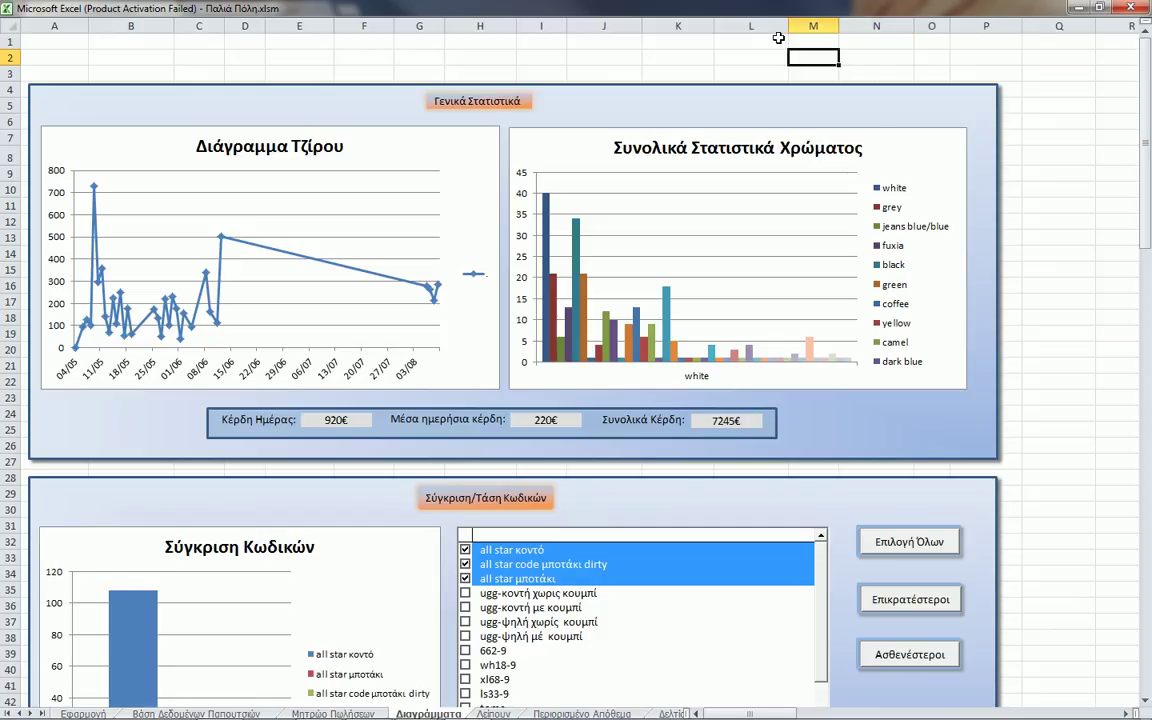
pyautogui.click(730, 56)
pyautogui.click(660, 59)
pyautogui.click(606, 43)
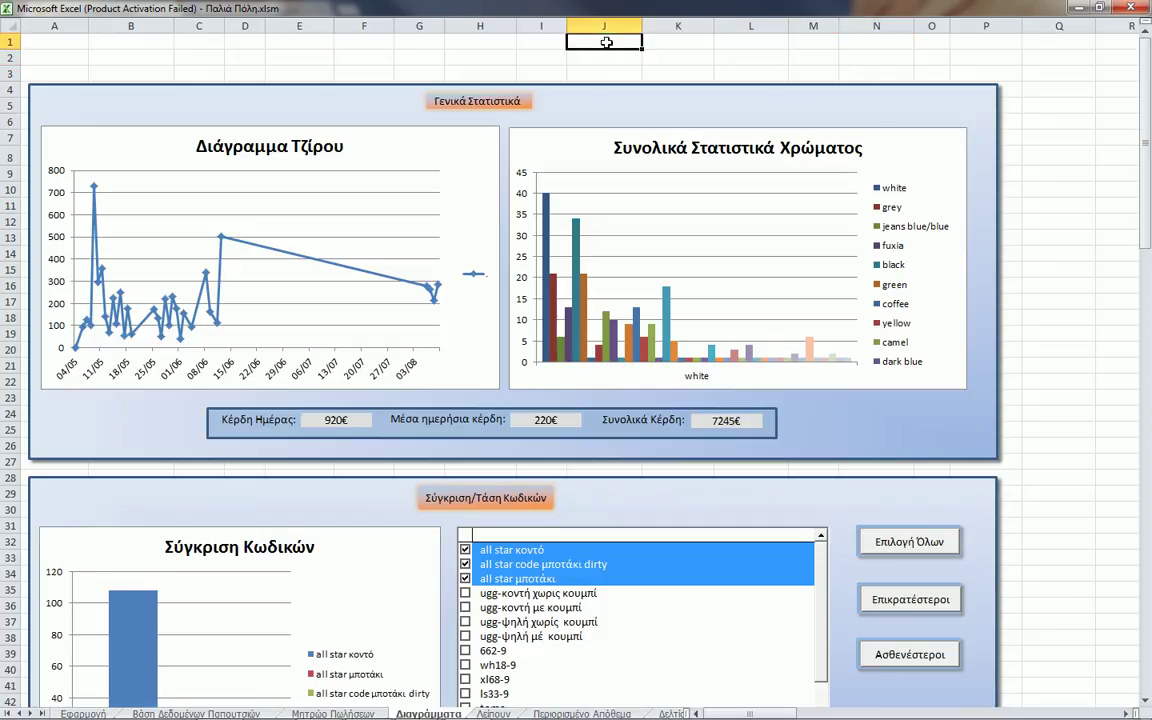
pyautogui.click(528, 45)
pyautogui.click(456, 48)
pyautogui.click(420, 48)
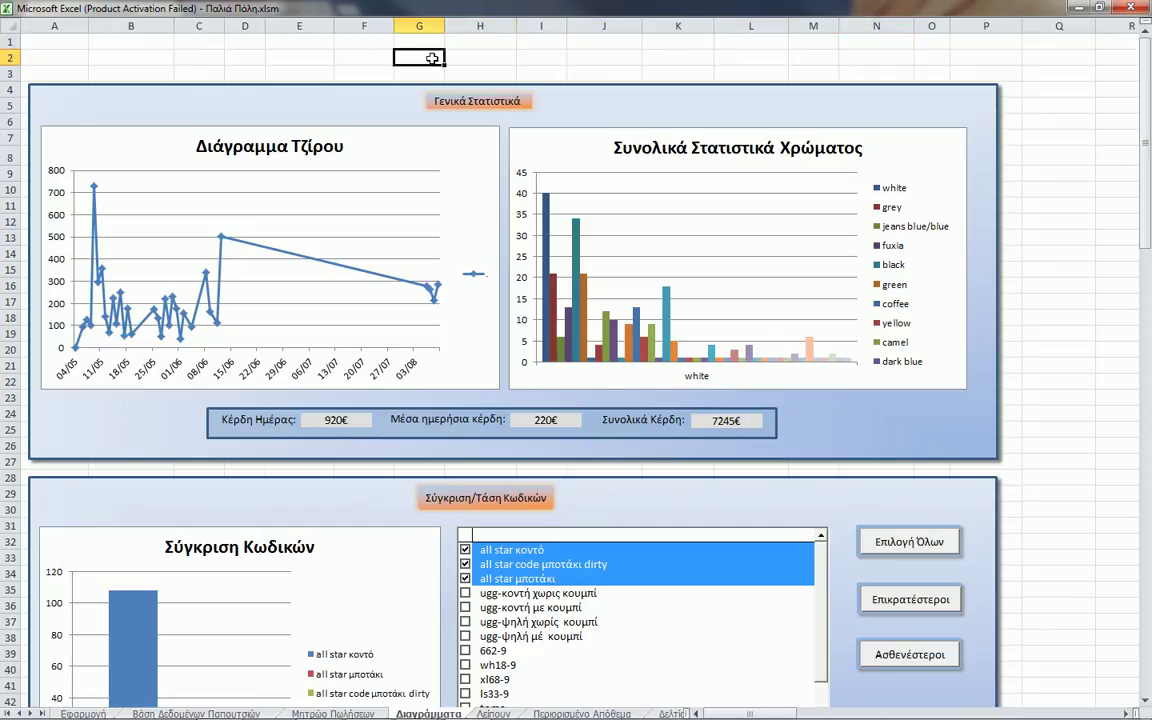
pyautogui.click(368, 44)
pyautogui.click(422, 60)
# Restore and re-maximize the Excel window, then show the Developer tab.
pyautogui.click(1054, 215)
pyautogui.press('super+Down')
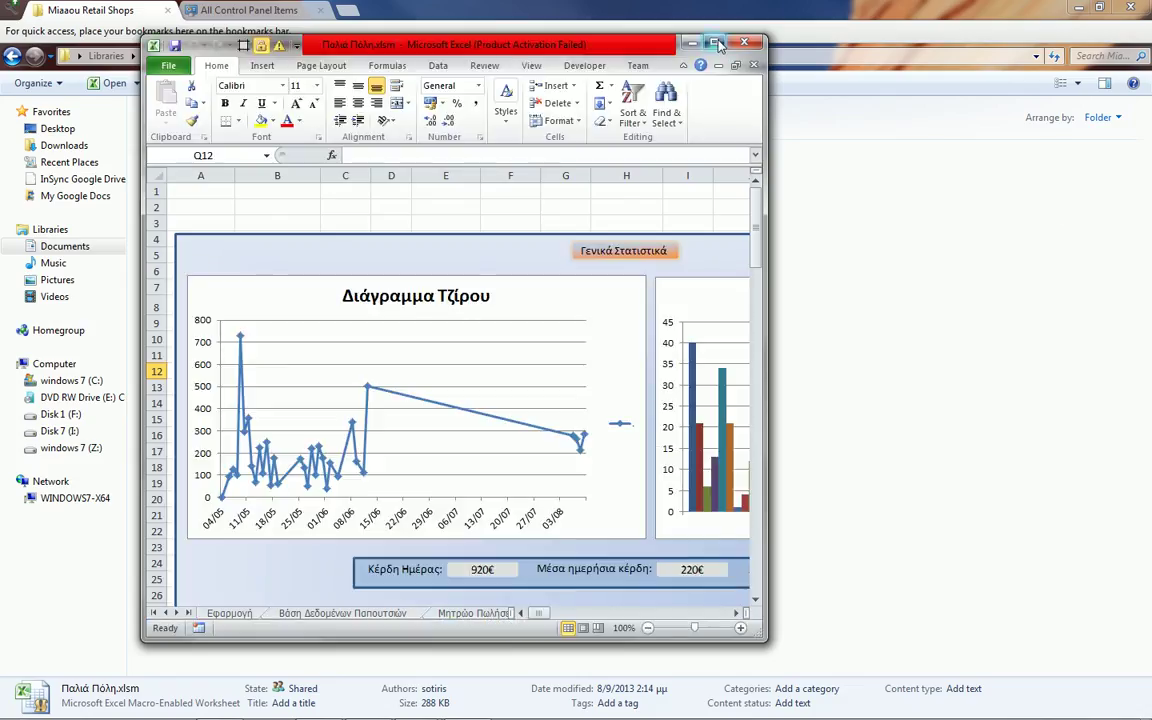
pyautogui.doubleClick(645, 42)
pyautogui.click(437, 29)
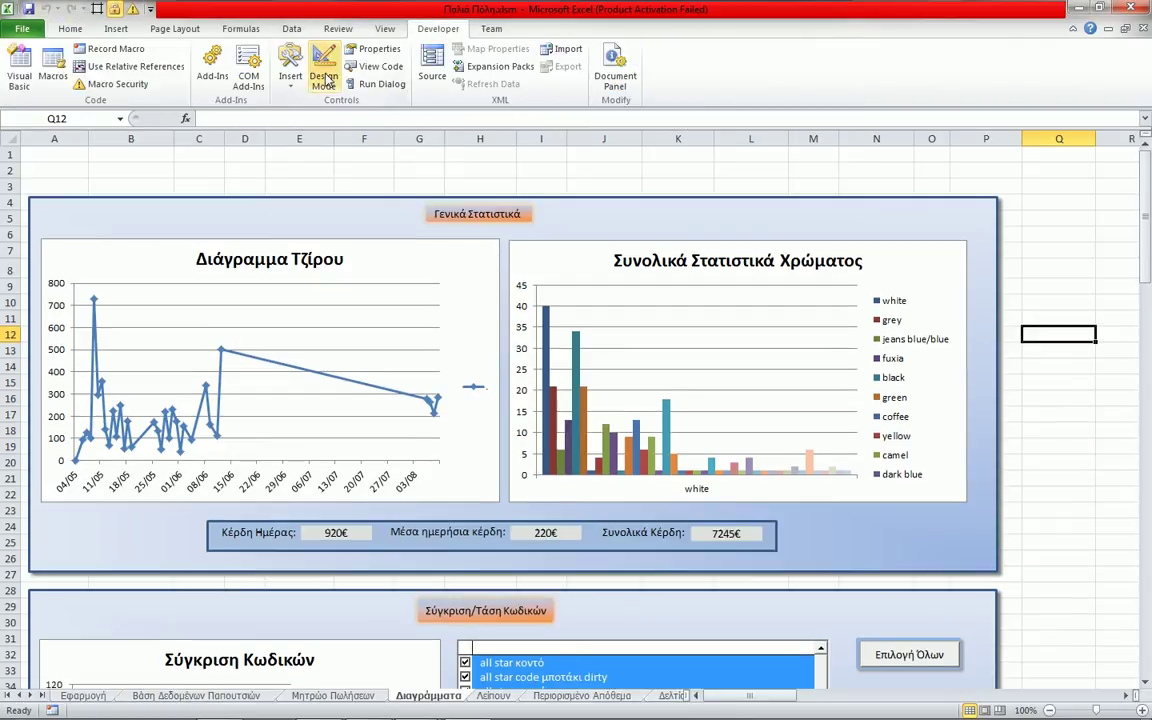
# Open the VBA editor and browse Sheet1's code from ComboBoxKwdikos_Change to CommandButtonExagogh_Click.
pyautogui.click(19, 72)
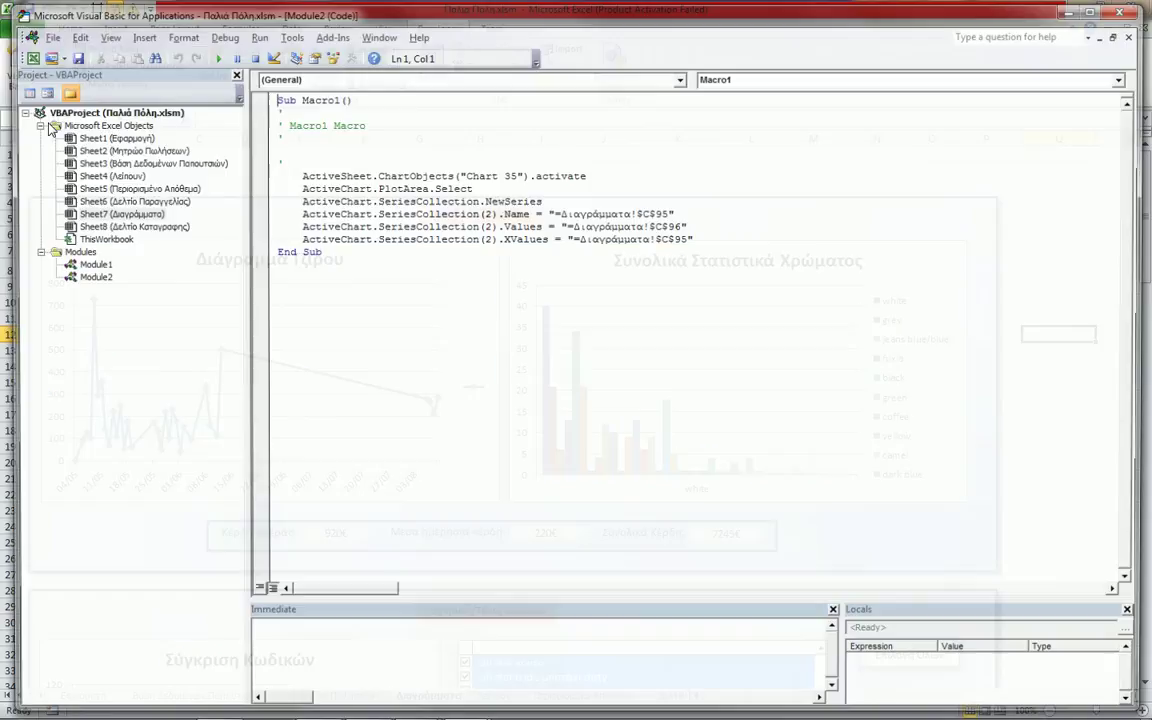
pyautogui.doubleClick(88, 137)
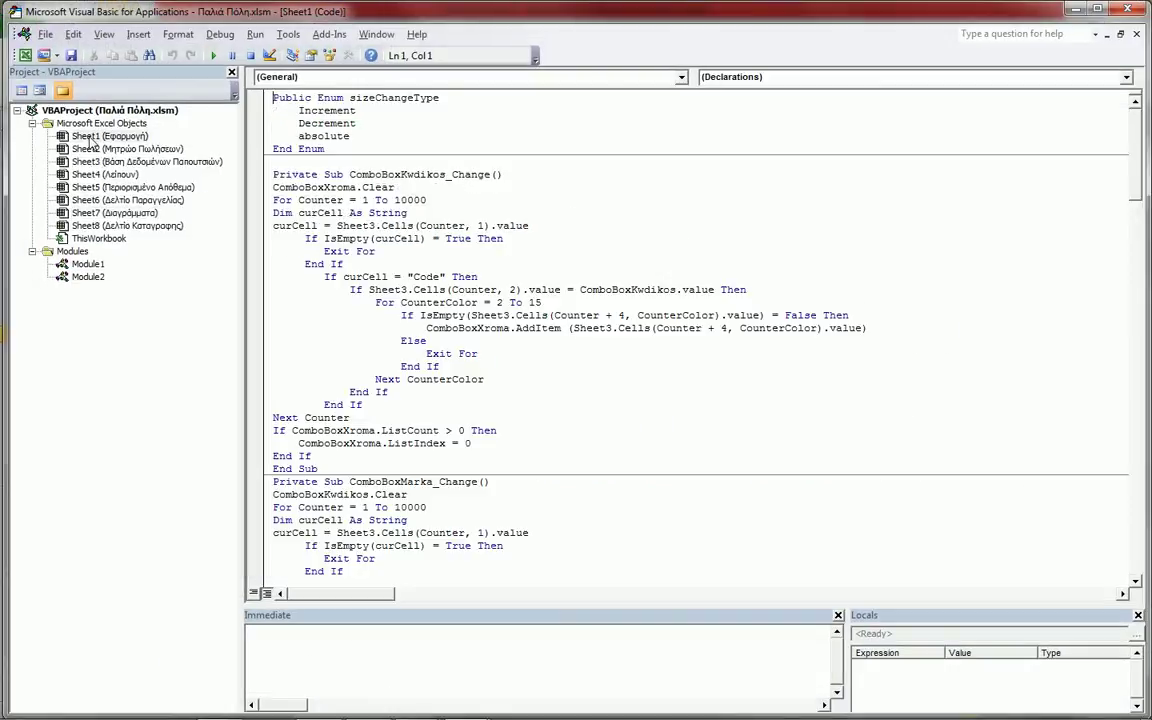
pyautogui.click(414, 176)
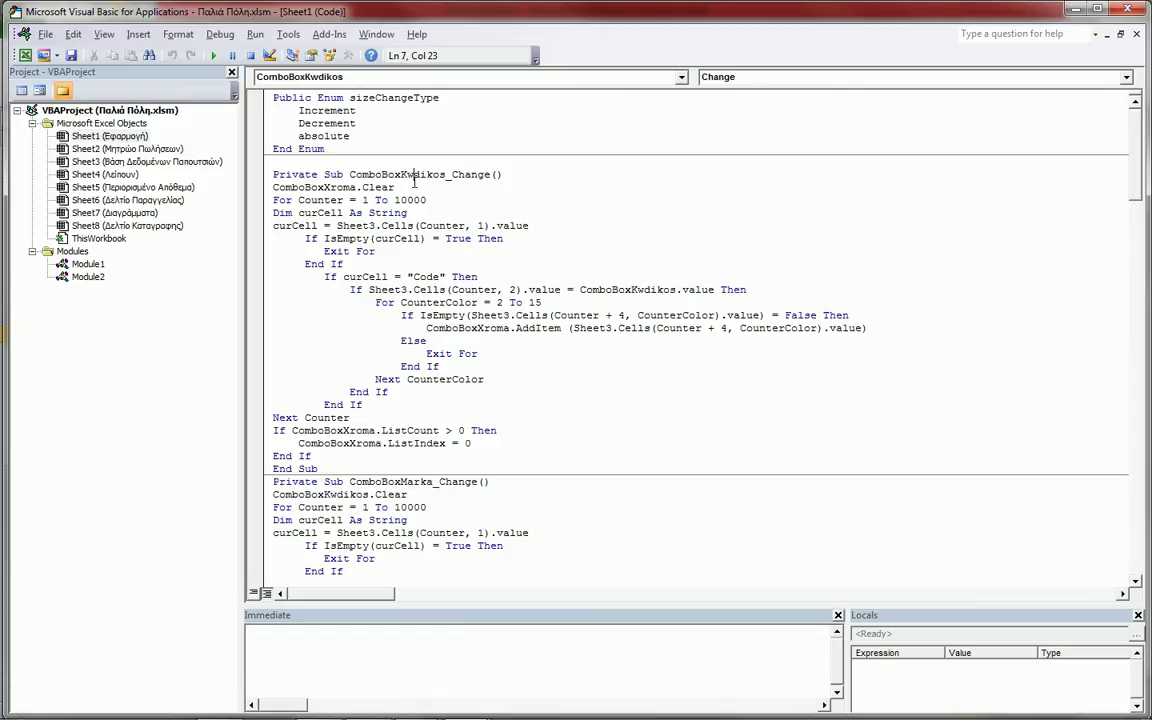
pyautogui.scroll(-5, 414, 180)
pyautogui.click(448, 238)
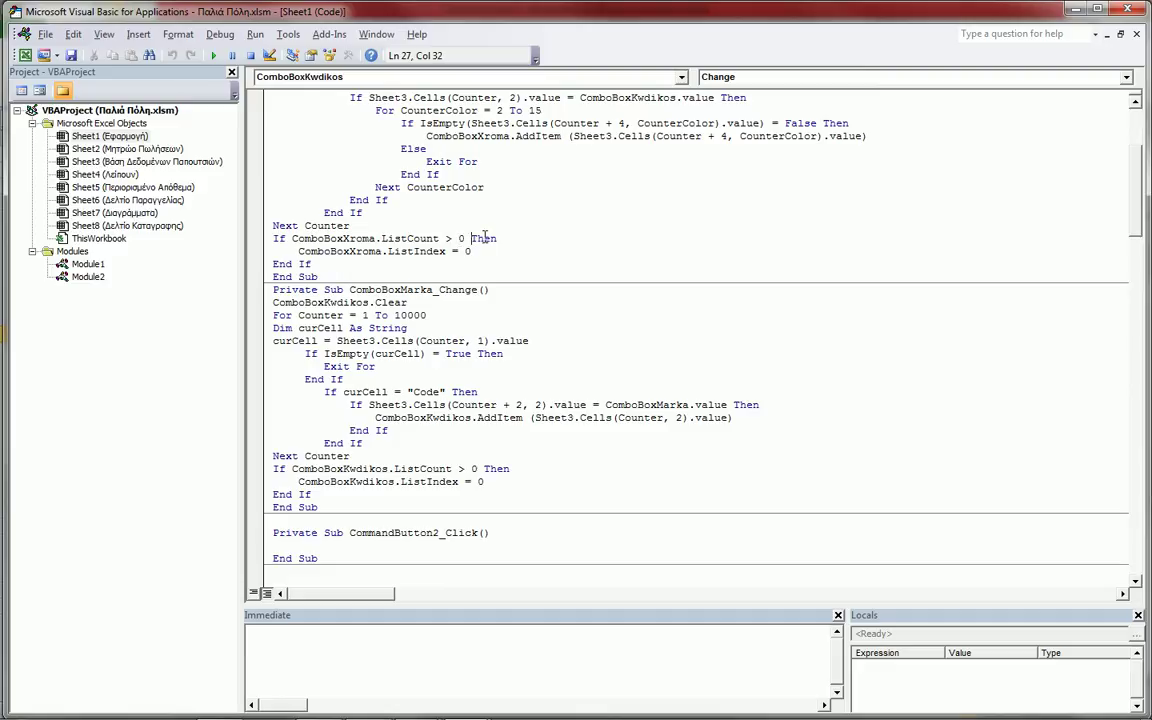
pyautogui.scroll(-15, 484, 272)
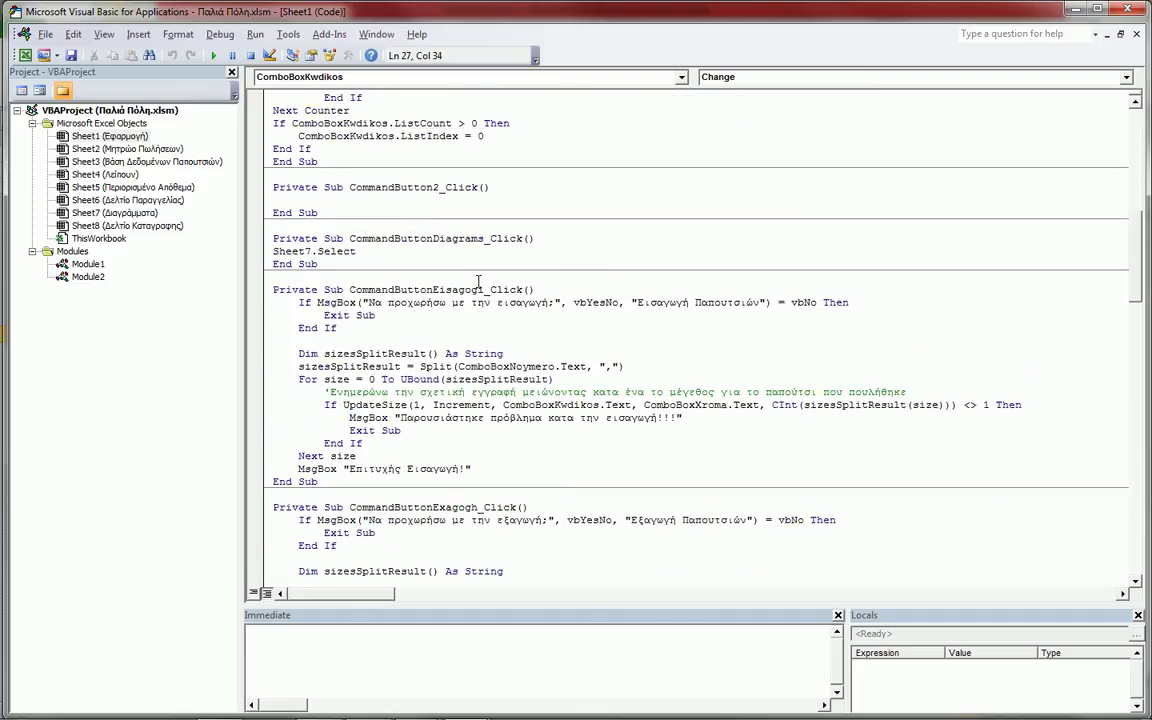
pyautogui.scroll(-1, 478, 282)
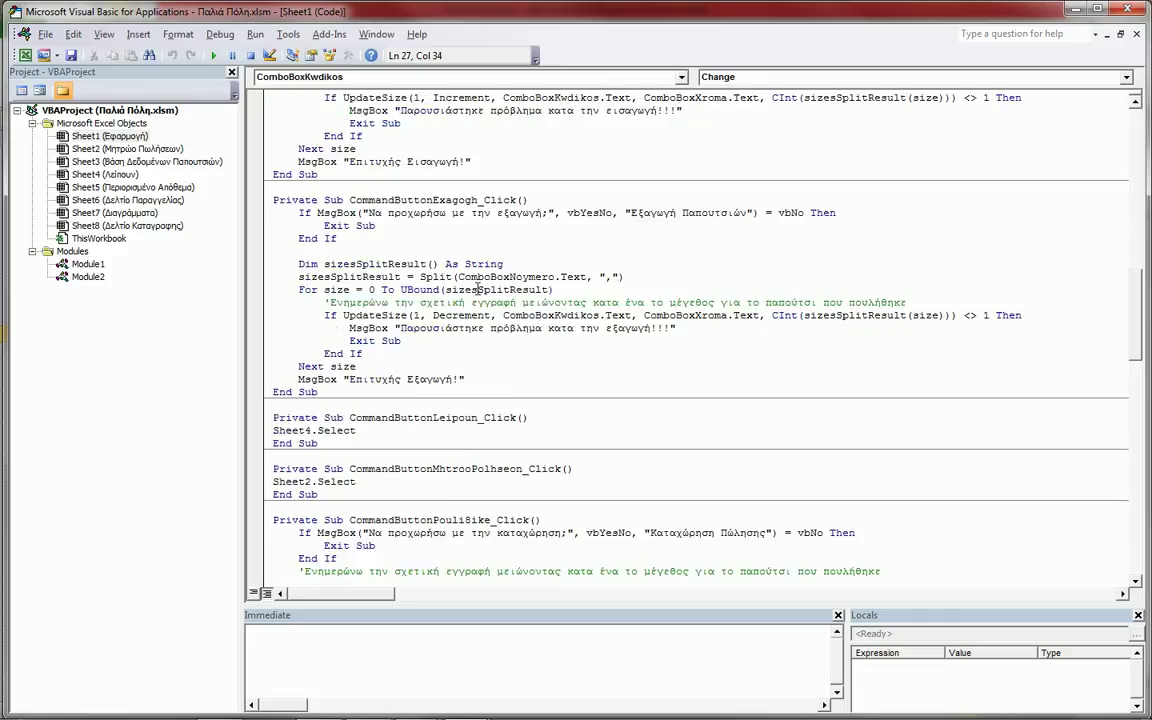
pyautogui.click(479, 289)
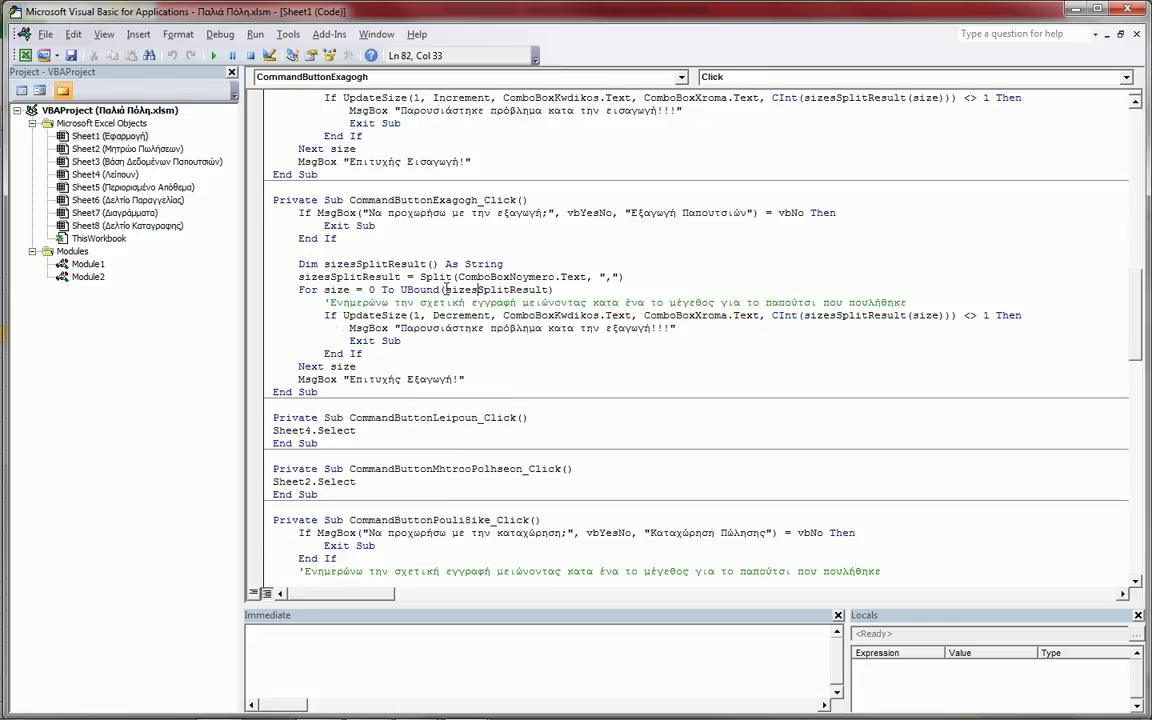
# Highlight 'size' in sizesSplitResult, then open the Sheet2 code module.
pyautogui.moveTo(445, 289); pyautogui.dragTo(470, 289)
pyautogui.click(486, 289)
pyautogui.scroll(-9, 487, 289)
pyautogui.scroll(12, 484, 300)
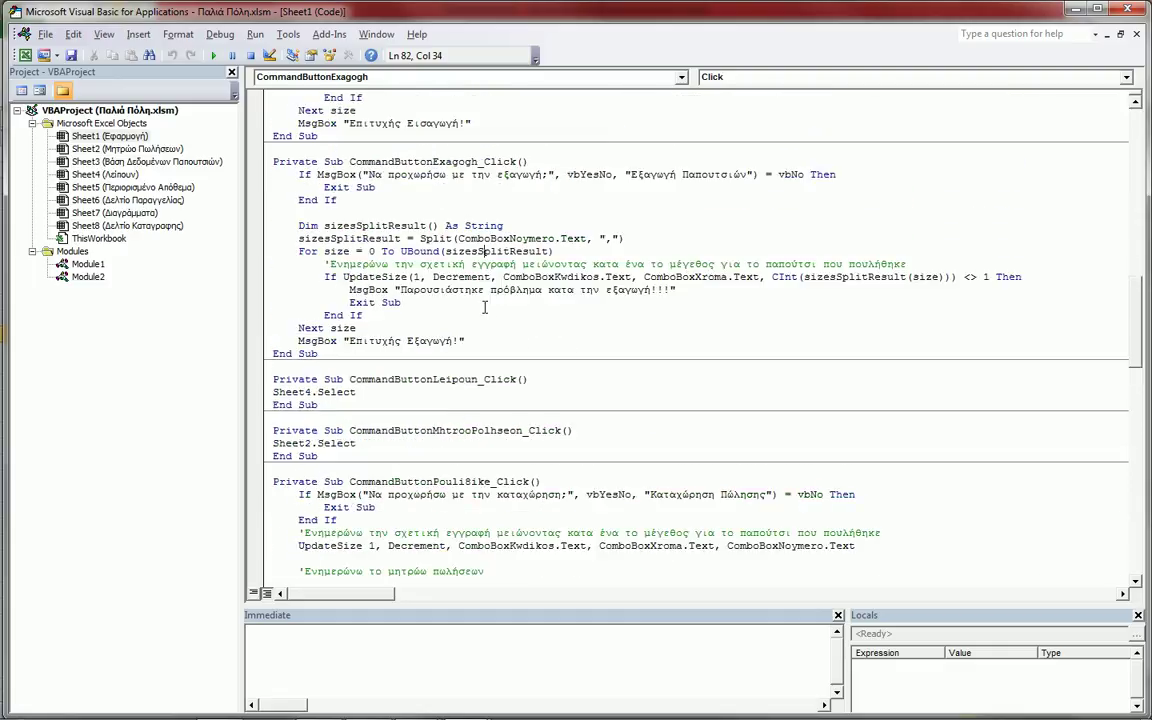
pyautogui.scroll(18, 484, 307)
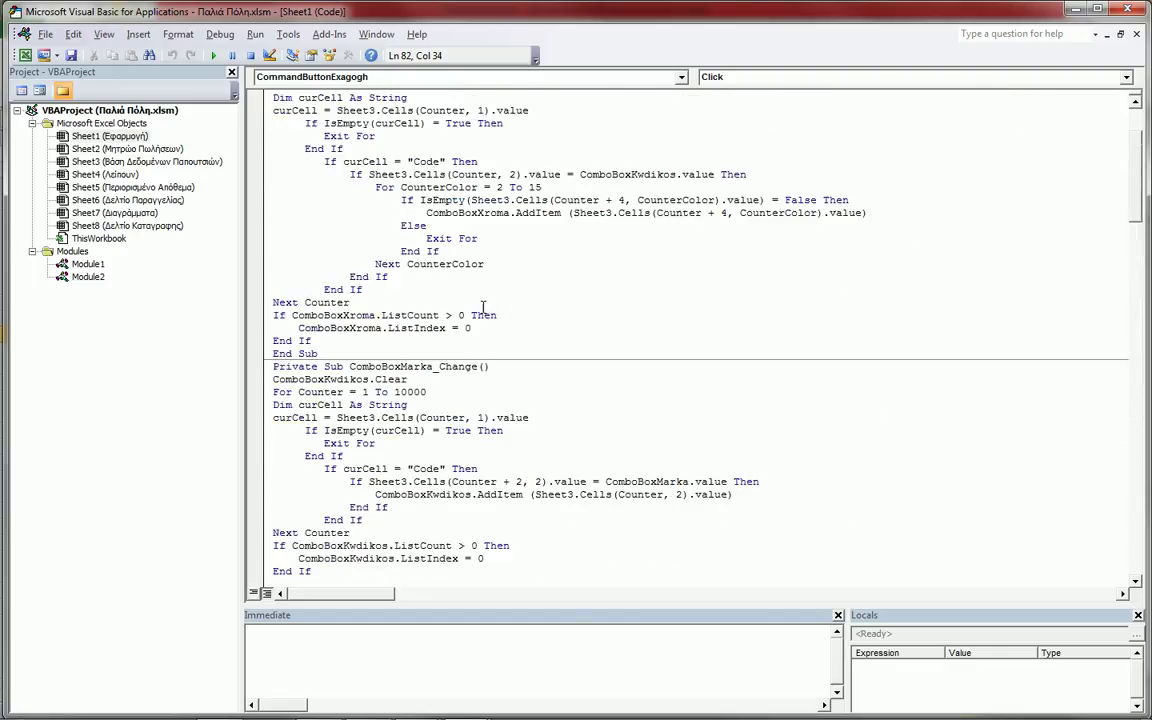
pyautogui.doubleClick(135, 148)
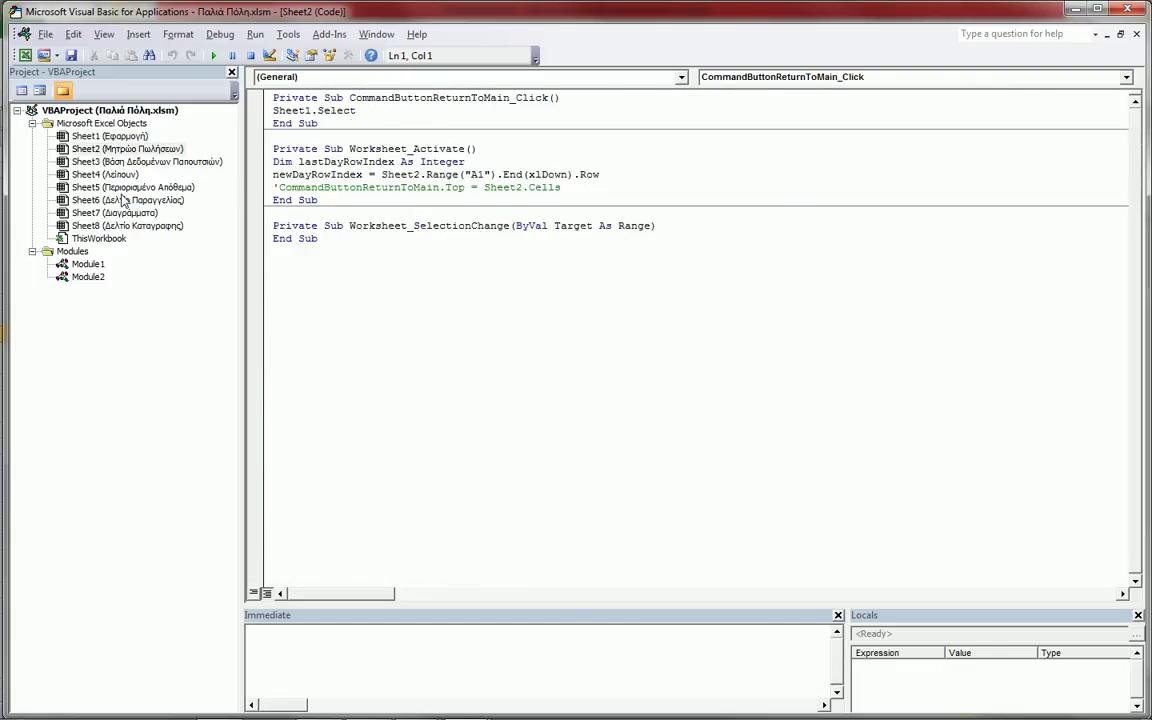
# Open Sheet7's chart code, scroll from updateSynolikaXromataGraph down to ClearChart, and return to the top.
pyautogui.doubleClick(115, 213)
pyautogui.click(455, 200)
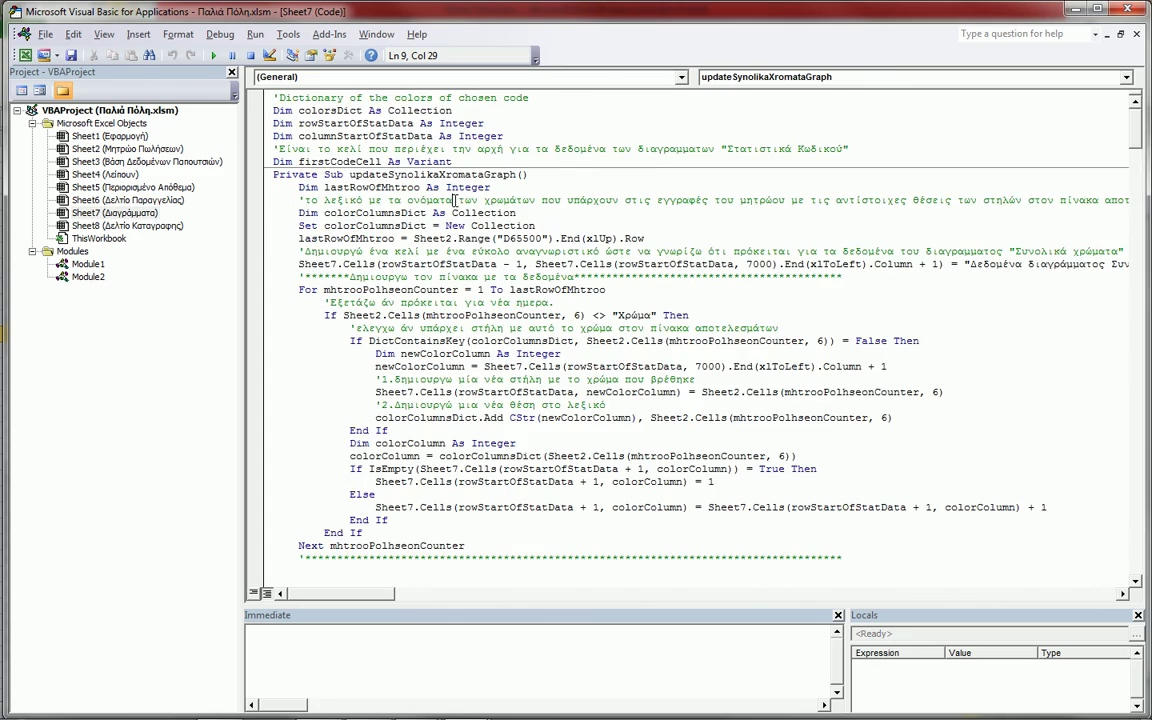
pyautogui.scroll(-20, 455, 200)
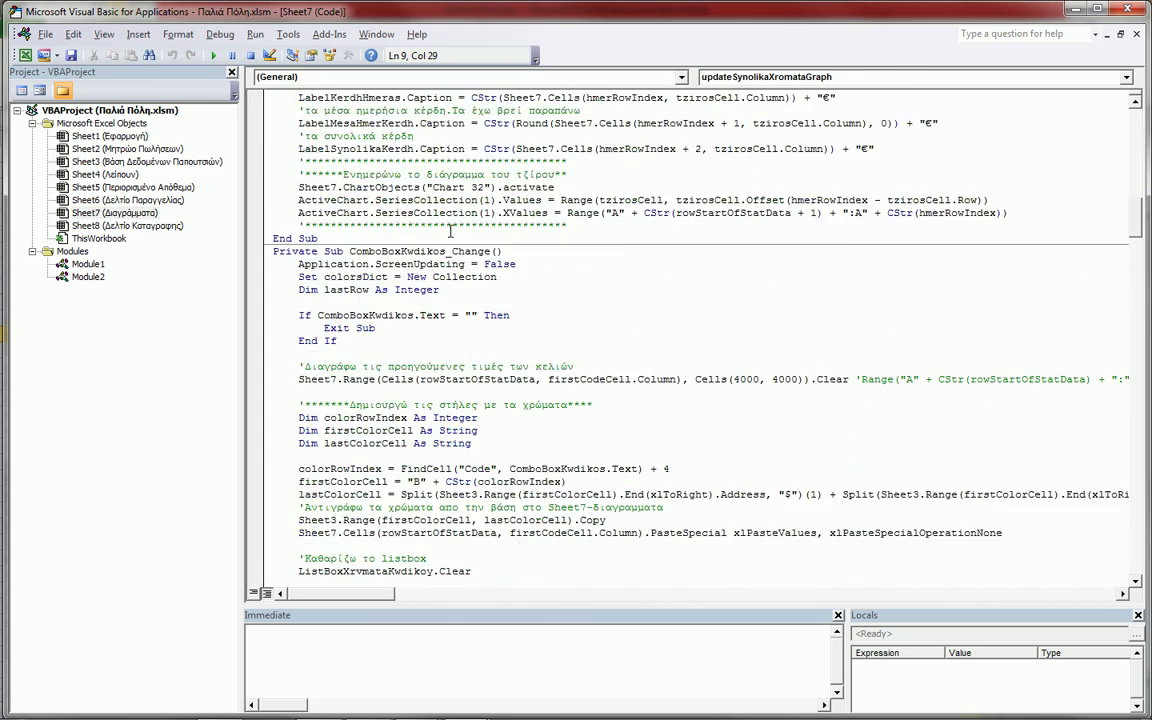
pyautogui.scroll(-20, 450, 232)
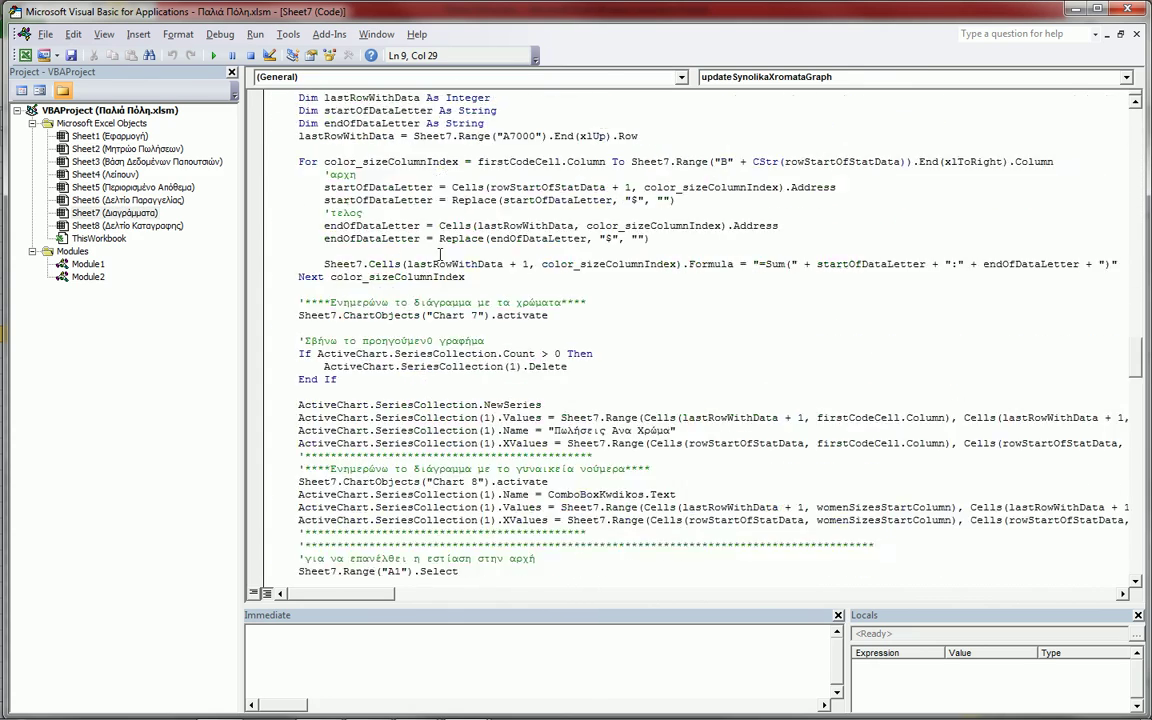
pyautogui.scroll(-20, 440, 255)
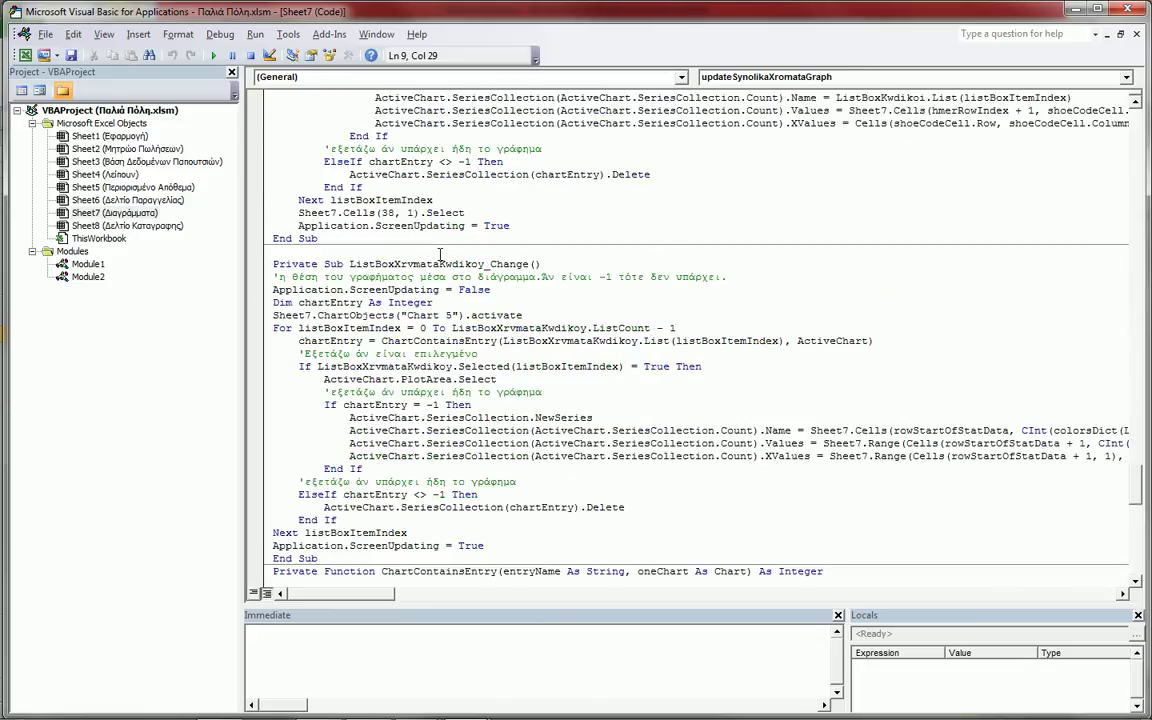
pyautogui.scroll(-20, 440, 255)
pyautogui.click(428, 302)
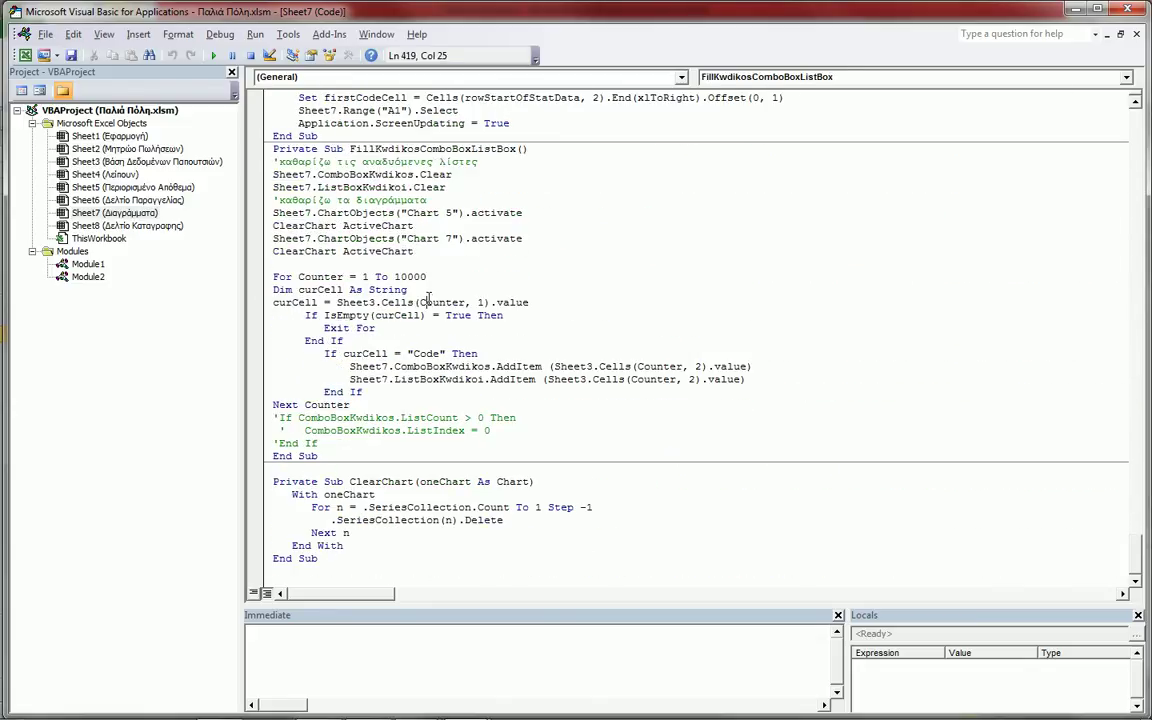
pyautogui.click(329, 568)
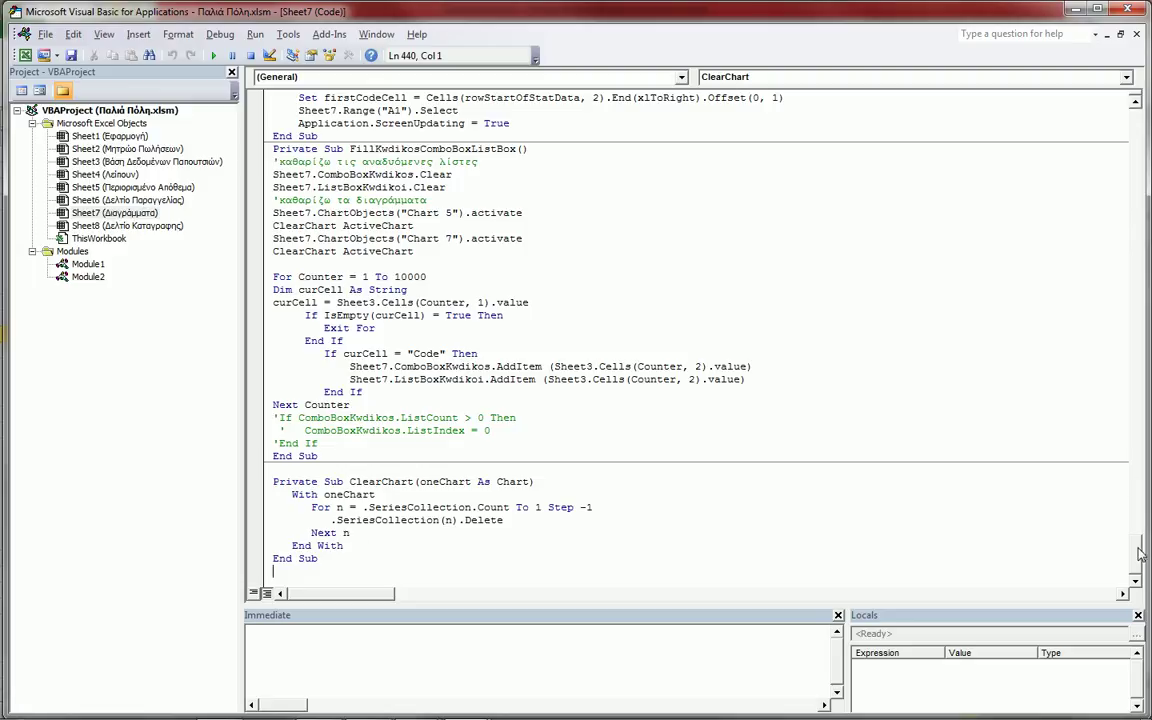
pyautogui.moveTo(1138, 555); pyautogui.dragTo(1137, 110)
pyautogui.click(590, 217)
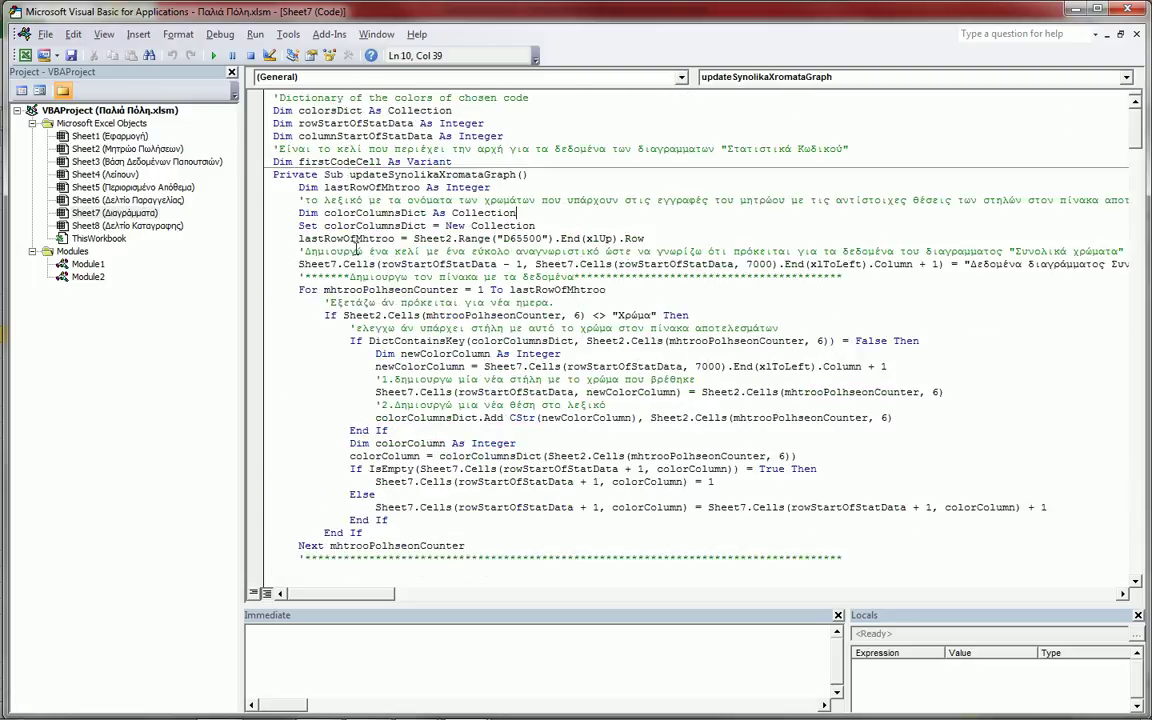
# Switch back to Excel and scroll the Διαγράμματα sheet down to the code statistics.
pyautogui.hotkey('alt', 'Tab')
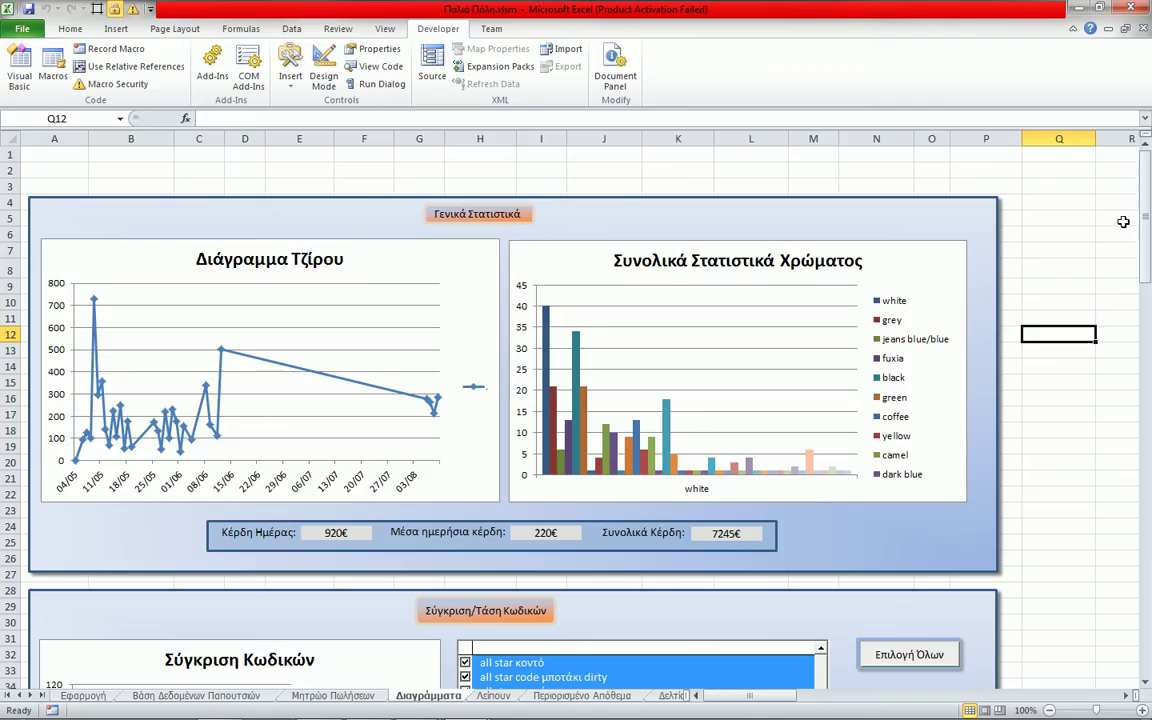
pyautogui.moveTo(1147, 215); pyautogui.dragTo(1026, 394)
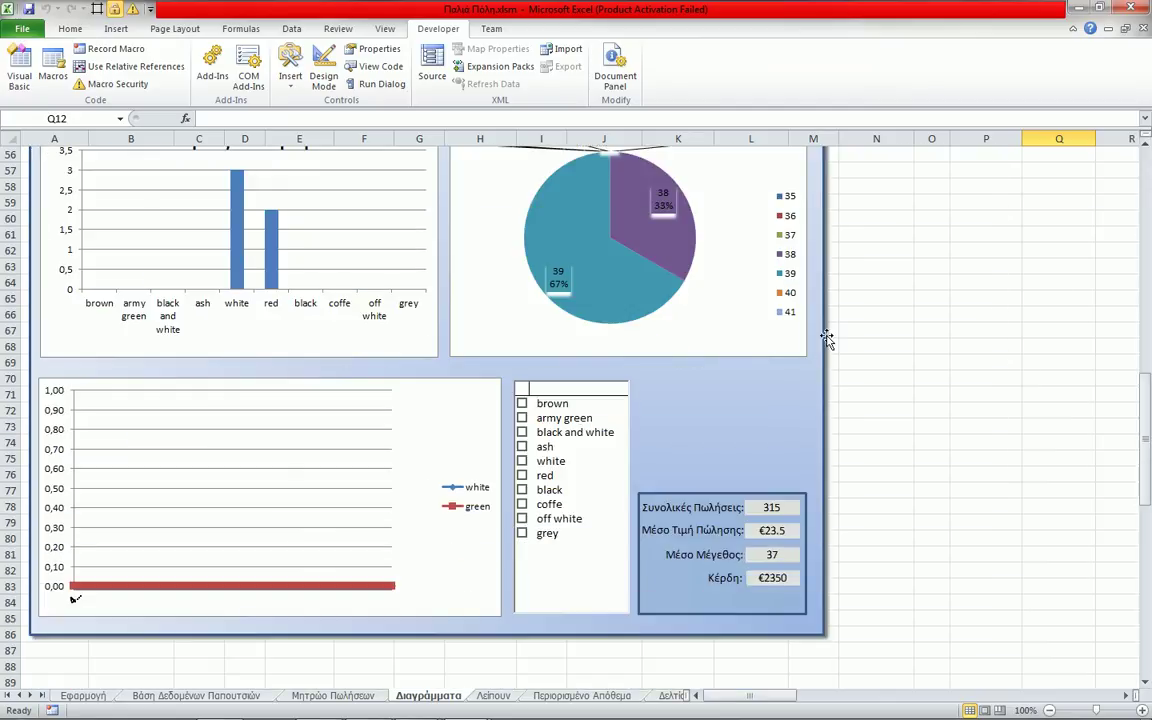